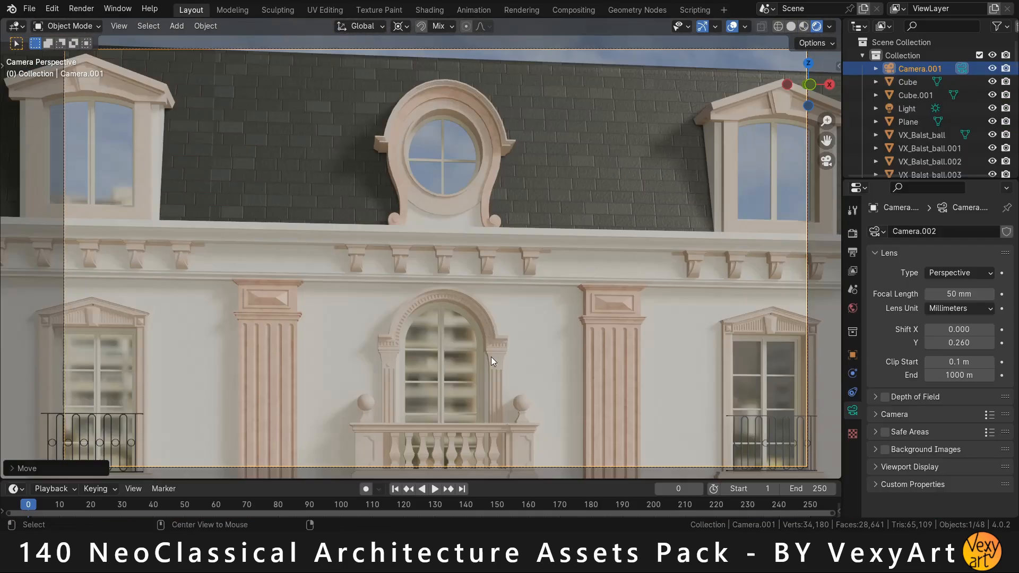
# Rotate the selected camera about the Z axis.
pyautogui.press('r')
pyautogui.press('z')
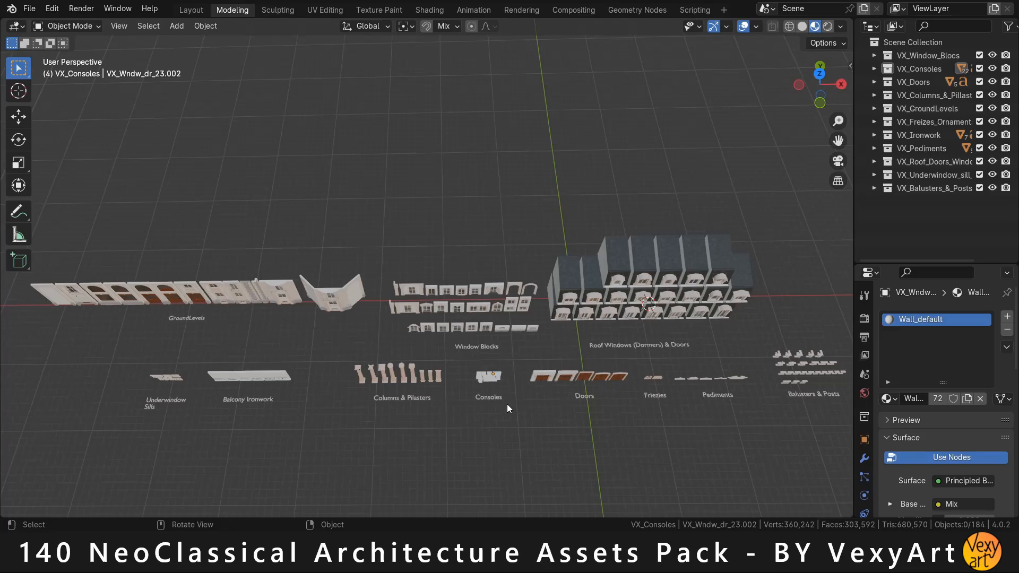
# Examine the overall layout of the asset collections, from the ground levels to the balusters and posts.
pyautogui.moveTo(508, 404); pyautogui.dragTo(510, 338, button='middle')
pyautogui.scroll(7, 509, 389)
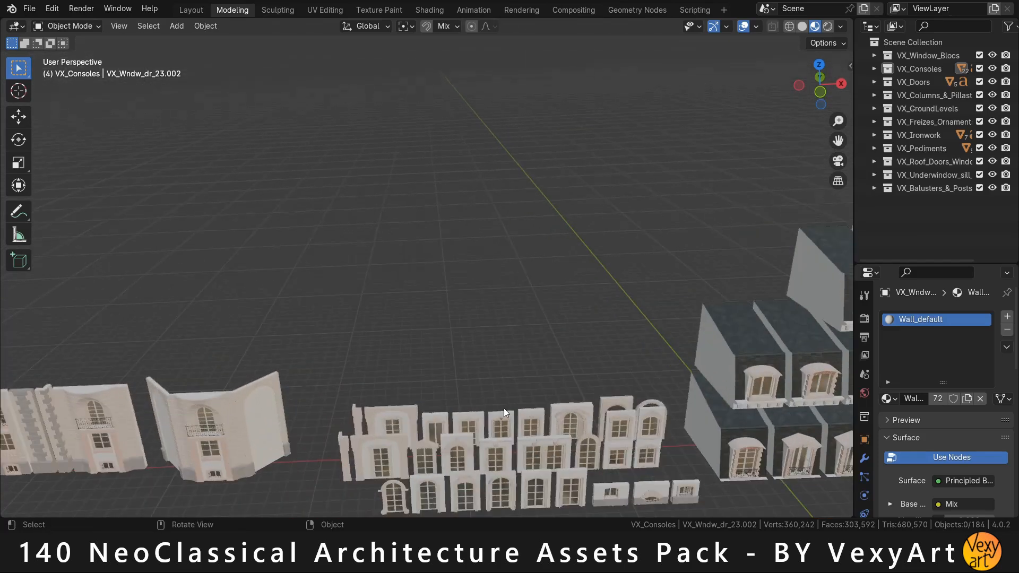
pyautogui.keyDown('shift'); pyautogui.moveTo(504, 409); pyautogui.dragTo(361, 215, button='middle'); pyautogui.keyUp('shift')
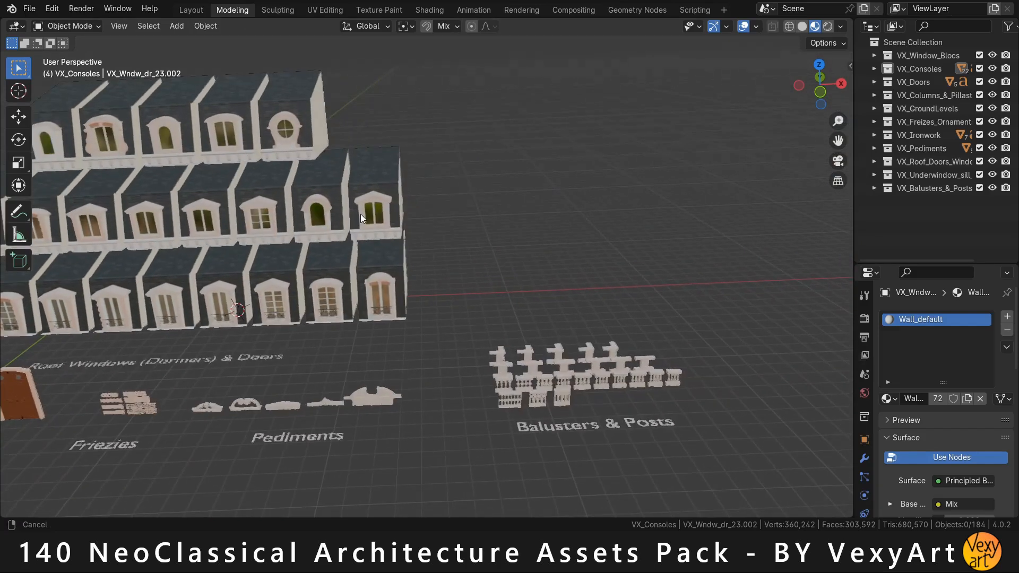
pyautogui.scroll(2, 566, 429)
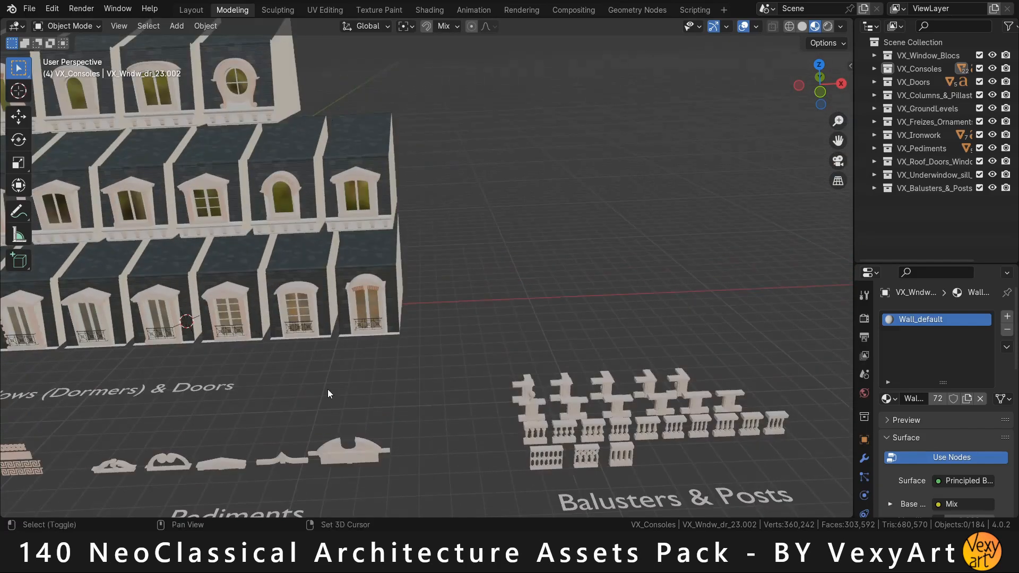
pyautogui.keyDown('shift'); pyautogui.moveTo(327, 390); pyautogui.dragTo(792, 352, button='middle'); pyautogui.keyUp('shift')
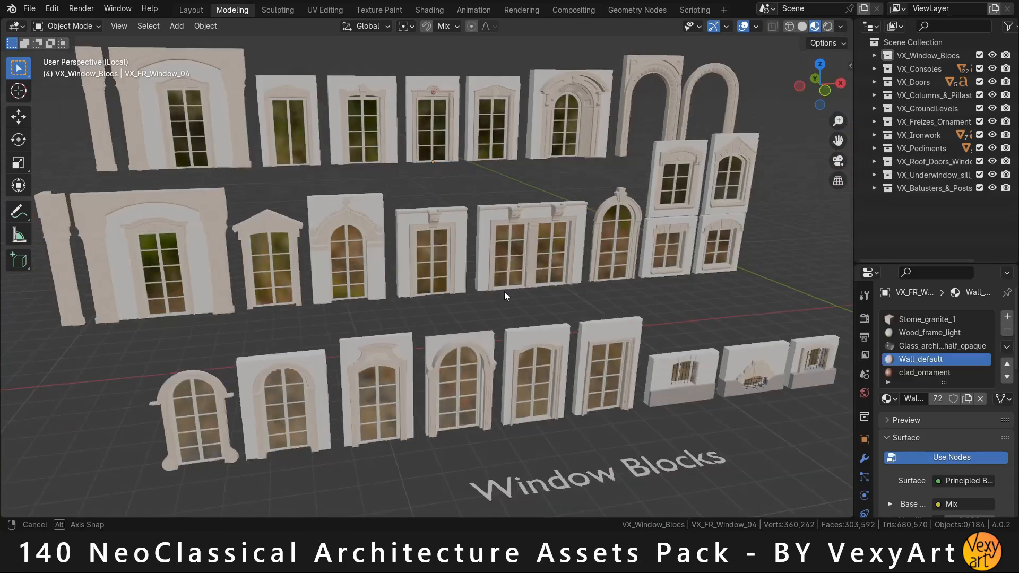
# Inspect the window blocks, framing individual windows such as VX_FR_Window_17 to view their stone surrounds up close.
pyautogui.scroll(2, 504, 291)
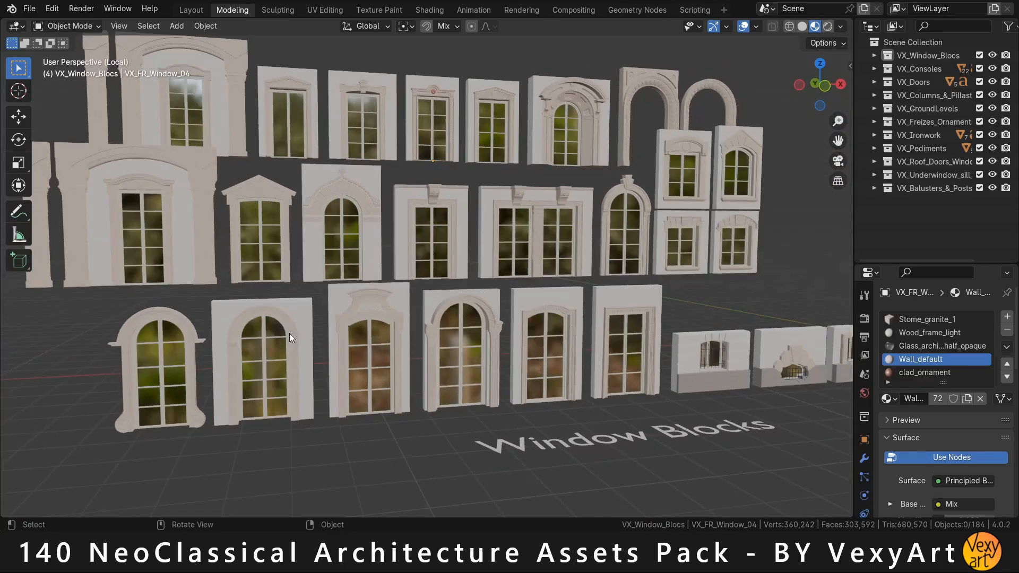
pyautogui.moveTo(289, 333); pyautogui.dragTo(403, 243, button='middle')
pyautogui.scroll(3, 402, 244)
pyautogui.click(495, 212)
pyautogui.press('KP_Decimal')
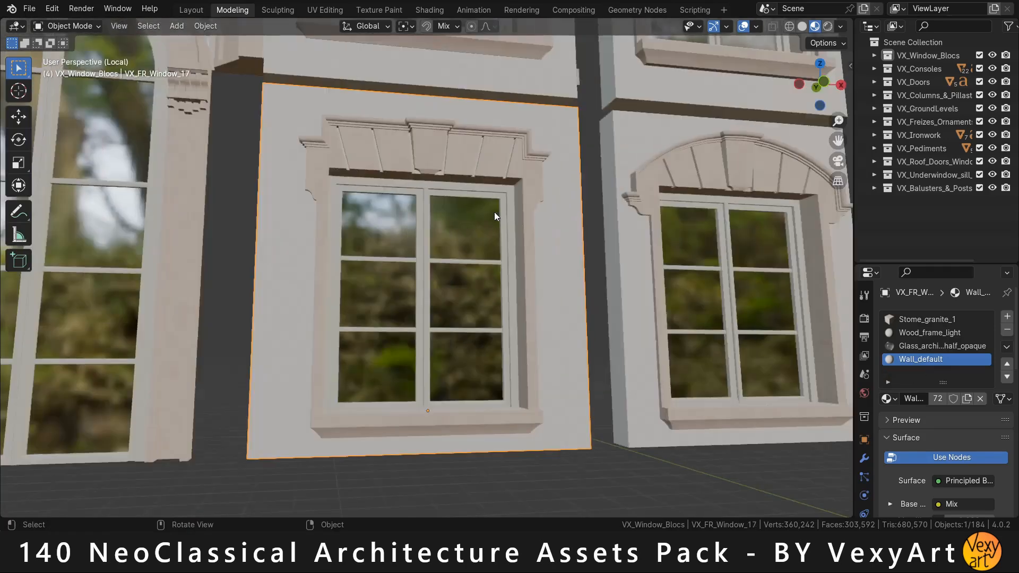
pyautogui.moveTo(495, 211); pyautogui.dragTo(857, 162, button='middle')
pyautogui.click(594, 190)
pyautogui.press('KP_Decimal')
pyautogui.keyDown('shift'); pyautogui.moveTo(447, 141); pyautogui.dragTo(410, 161, button='middle'); pyautogui.keyUp('shift')
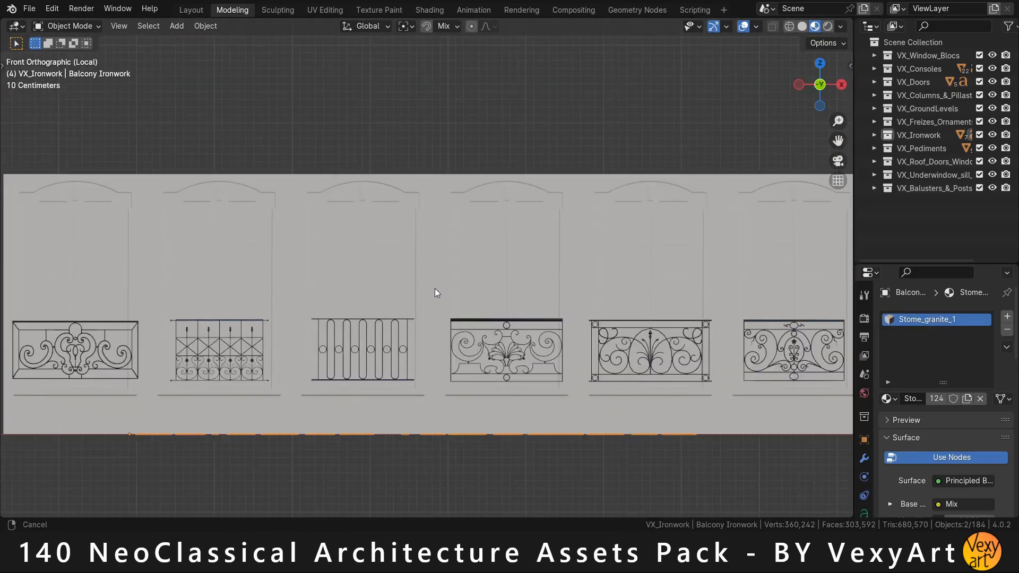
# Inspect the balcony ironwork railings at an angle, framing VX_ironwork_5, and return to the front view.
pyautogui.scroll(-3, 435, 288)
pyautogui.moveTo(405, 374); pyautogui.dragTo(429, 304, button='middle')
pyautogui.click(429, 305)
pyautogui.press('KP_Decimal')
pyautogui.scroll(-2, 280, 307)
pyautogui.moveTo(279, 307); pyautogui.dragTo(317, 307, button='middle')
pyautogui.keyDown('shift'); pyautogui.moveTo(316, 307); pyautogui.dragTo(485, 242, button='middle'); pyautogui.keyUp('shift')
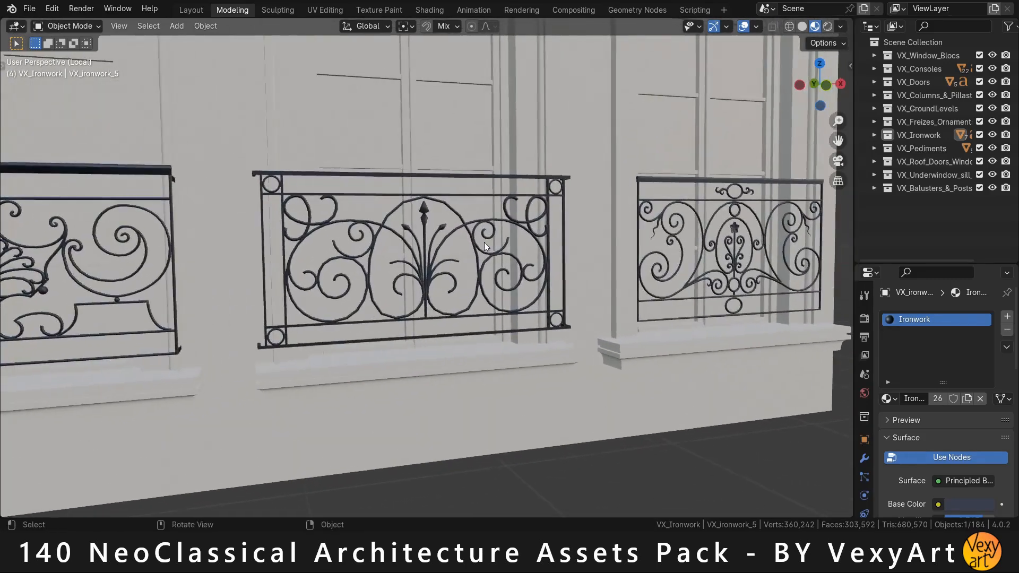
pyautogui.scroll(-5, 476, 248)
pyautogui.press('KP_1')
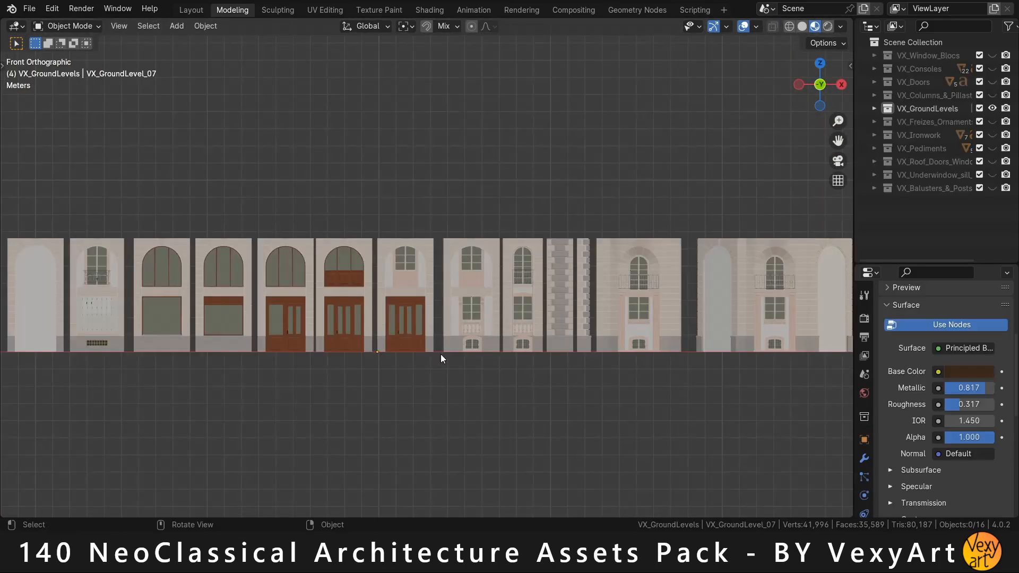
# Inspect the ground-level facade blocks up close, from VX_GroundLevel_03 along the row of arched windows and doors.
pyautogui.moveTo(455, 359); pyautogui.dragTo(485, 323, button='middle')
pyautogui.scroll(4, 486, 322)
pyautogui.scroll(4, 486, 317)
pyautogui.click(372, 304)
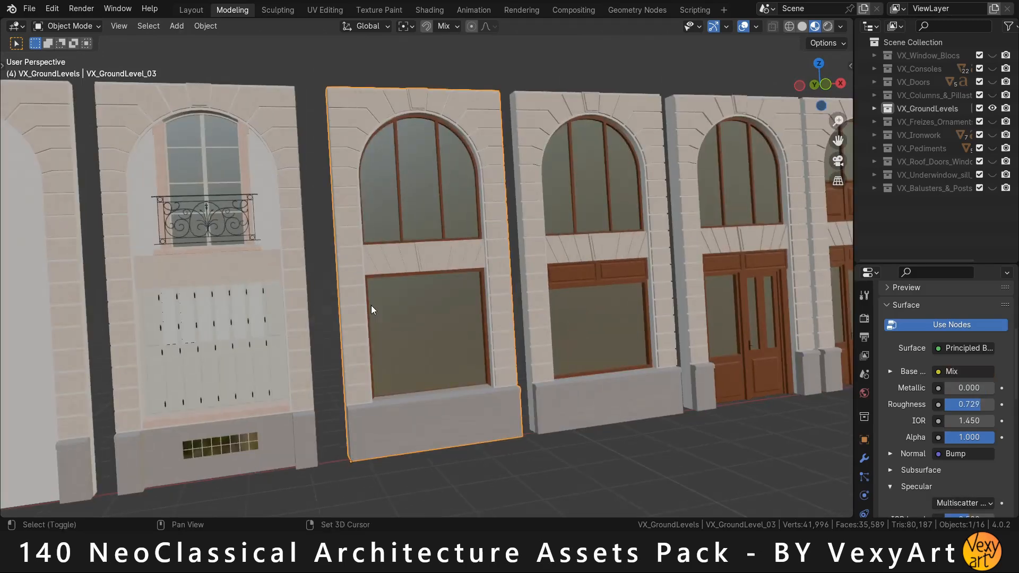
pyautogui.keyDown('shift'); pyautogui.moveTo(371, 305); pyautogui.dragTo(367, 336, button='middle'); pyautogui.keyUp('shift')
pyautogui.scroll(3, 367, 337)
pyautogui.scroll(3, 367, 337)
pyautogui.keyDown('shift'); pyautogui.moveTo(599, 271); pyautogui.dragTo(138, 379, button='middle'); pyautogui.keyUp('shift')
pyautogui.click(626, 269)
pyautogui.scroll(3, 626, 269)
pyautogui.keyDown('shift'); pyautogui.moveTo(753, 255); pyautogui.dragTo(147, 295, button='middle'); pyautogui.keyUp('shift')
pyautogui.scroll(-5, 147, 295)
pyautogui.moveTo(352, 284); pyautogui.dragTo(499, 297, button='middle')
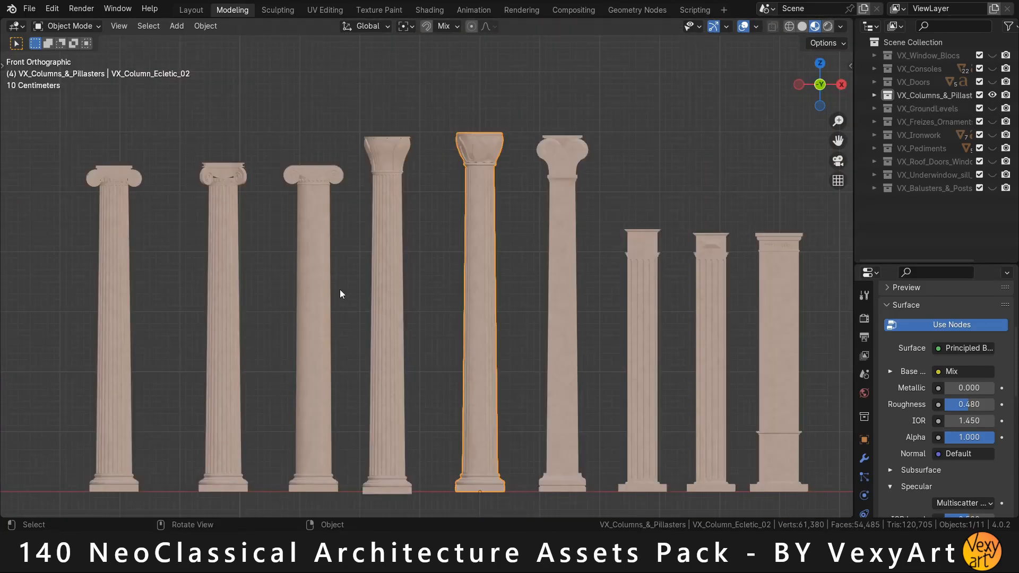
# Examine the columns and pilasters and the wall consoles from several oblique angles.
pyautogui.moveTo(340, 289); pyautogui.dragTo(295, 295, button='middle')
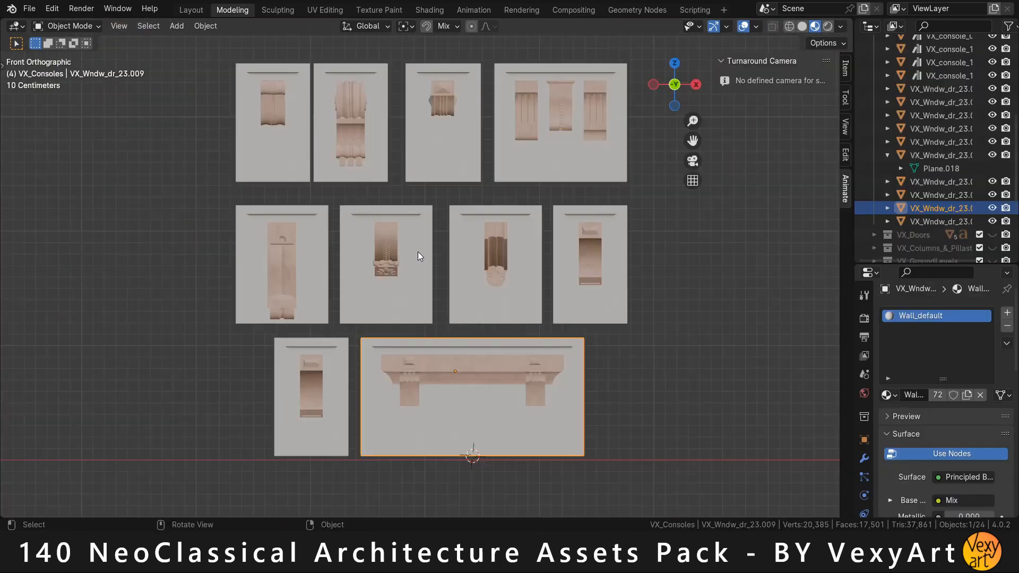
pyautogui.moveTo(420, 256); pyautogui.dragTo(550, 284, button='middle')
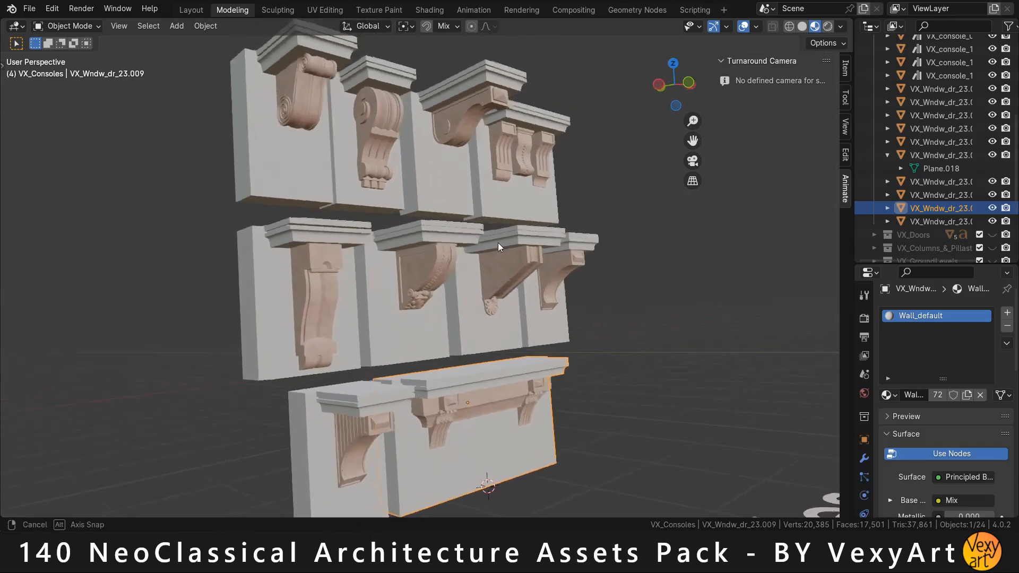
pyautogui.moveTo(498, 247); pyautogui.dragTo(309, 249, button='middle')
pyautogui.moveTo(479, 166); pyautogui.dragTo(353, 307, button='middle')
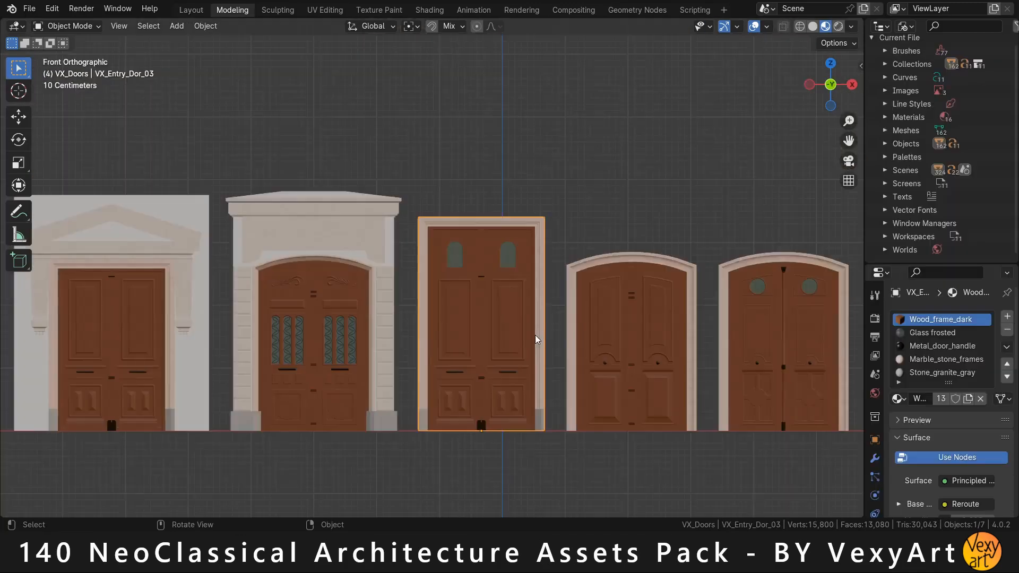
# Examine the entry doors and the row of pediments at an angle and up close.
pyautogui.moveTo(535, 335); pyautogui.dragTo(652, 350, button='middle')
pyautogui.press('KP_1')
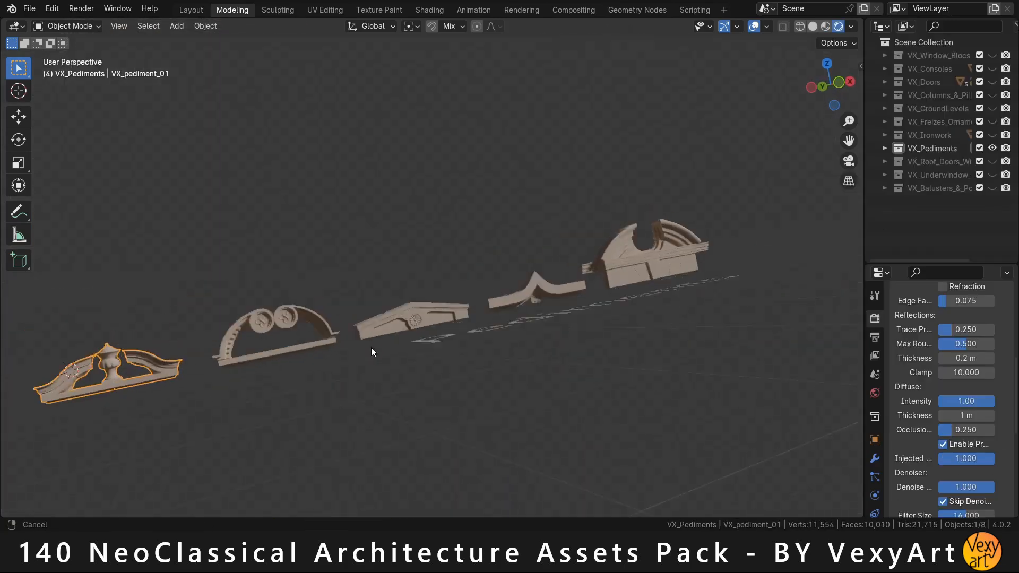
pyautogui.keyDown('ctrl'); pyautogui.moveTo(371, 347); pyautogui.dragTo(313, 244, button='middle'); pyautogui.keyUp('ctrl')
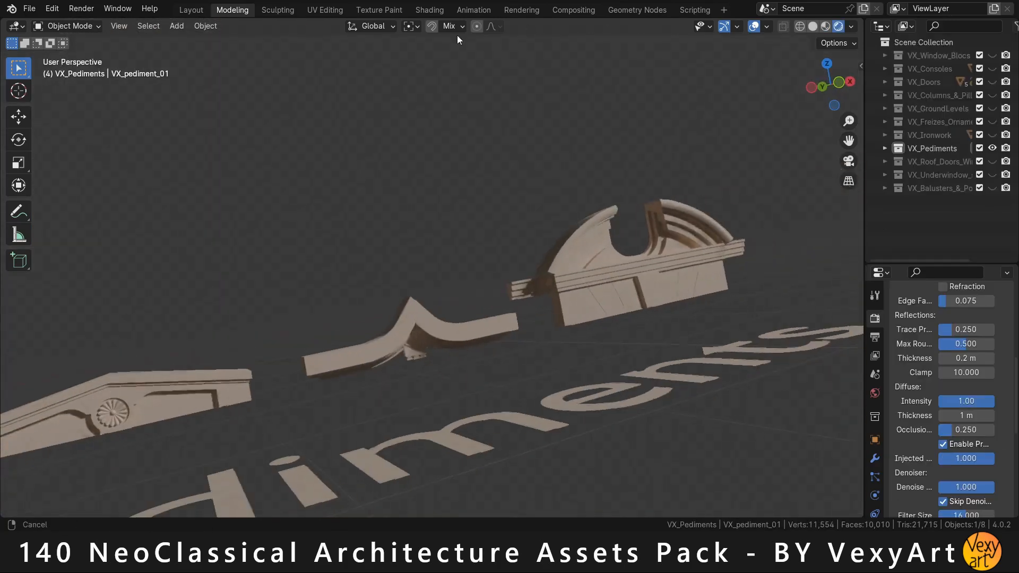
pyautogui.moveTo(371, 329); pyautogui.dragTo(623, 393, button='middle')
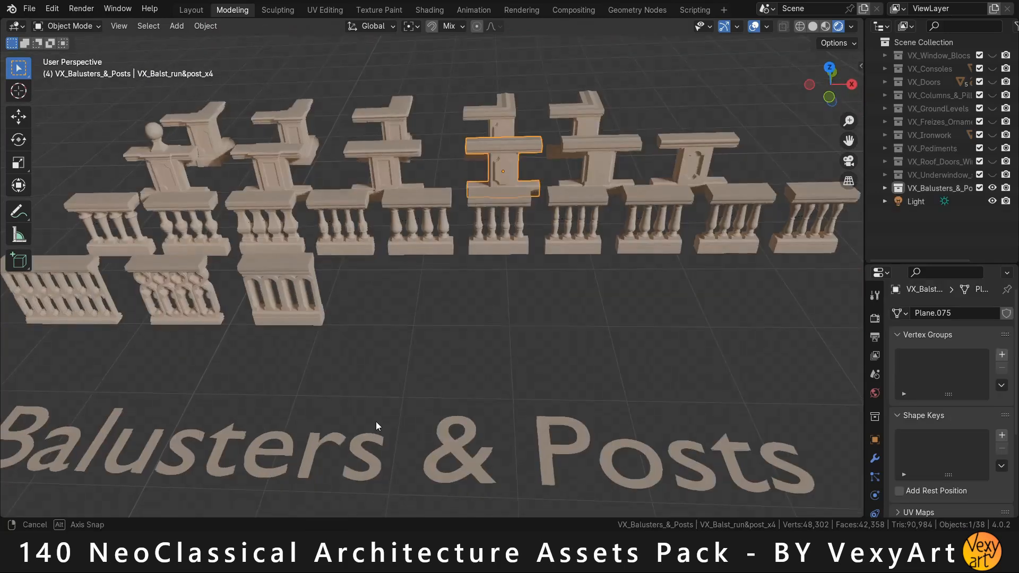
# Inspect the balusters and posts, framing one of the pieces up close.
pyautogui.moveTo(375, 421); pyautogui.dragTo(778, 180, button='middle')
pyautogui.click(390, 281)
pyautogui.press('KP_Decimal')
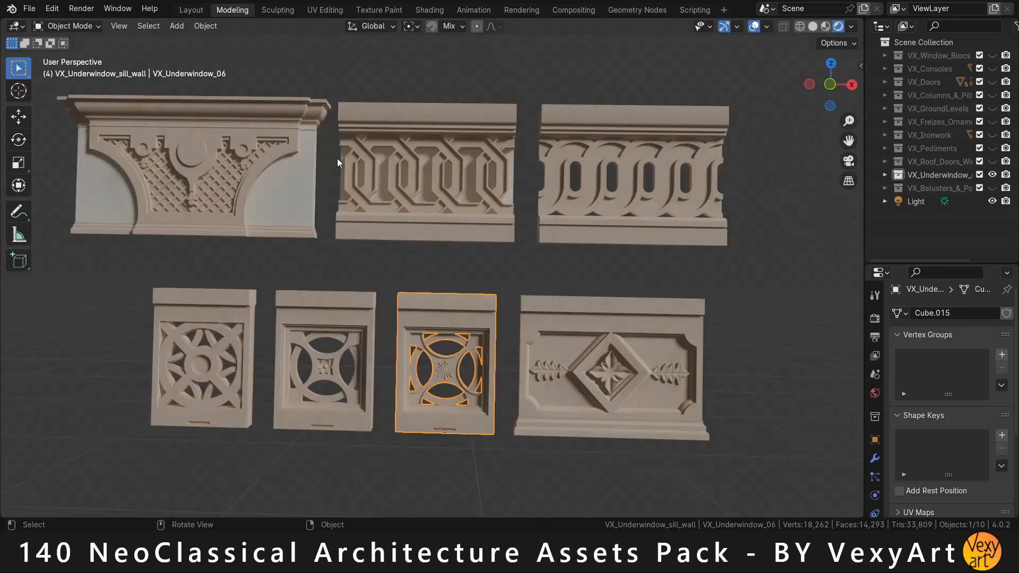
# Examine the relief of the under-window sill walls and the frieze ornaments from an oblique angle.
pyautogui.moveTo(337, 158); pyautogui.dragTo(203, 292, button='middle')
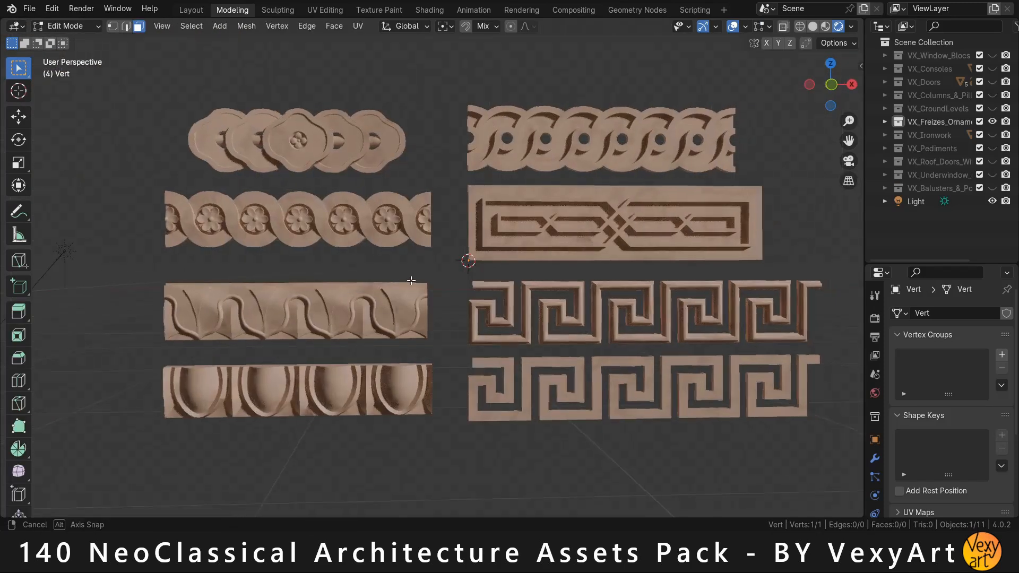
pyautogui.moveTo(412, 280); pyautogui.dragTo(290, 277, button='middle')
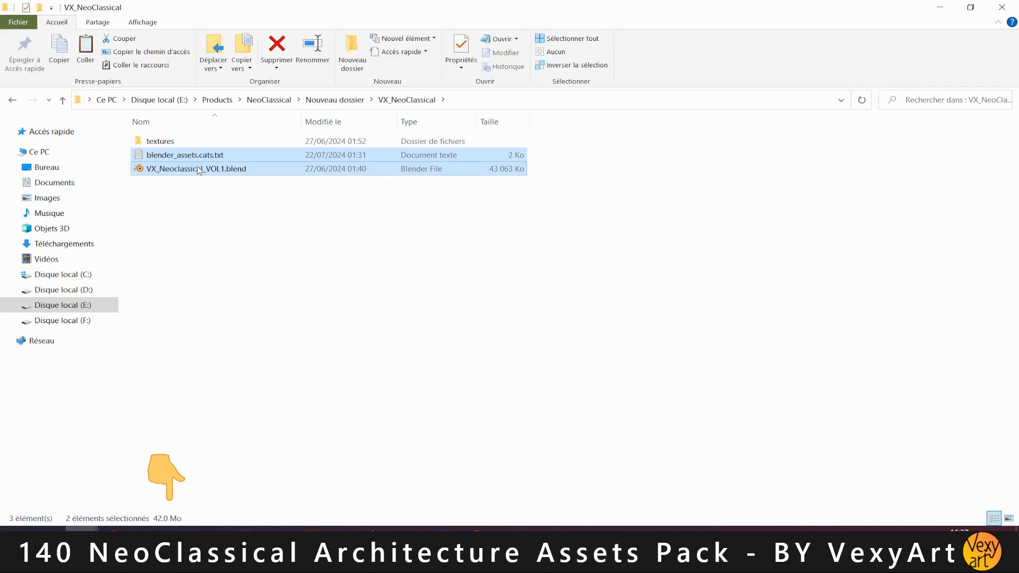
# Copy blender_assets.cats.txt and VX_Neoclassical_VOL1.blend from the VX_NeoClassical folder in File Explorer.
pyautogui.rightClick(199, 169)
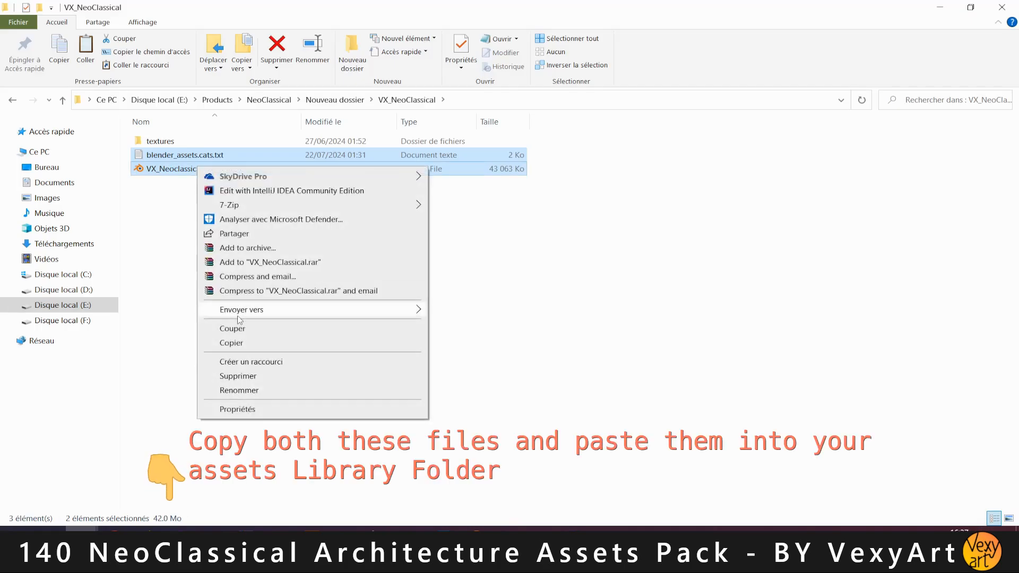
pyautogui.click(244, 345)
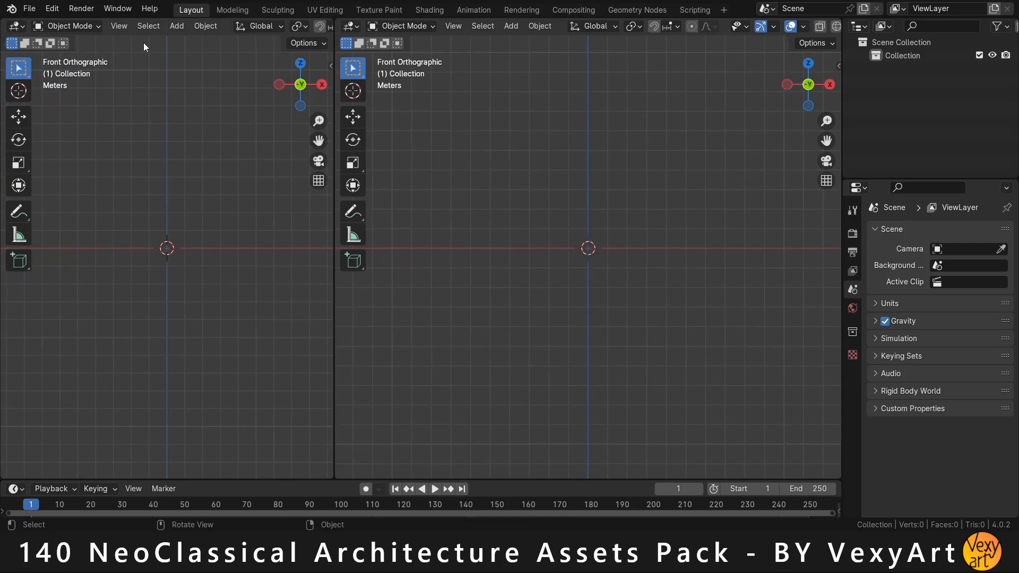
# In Blender, turn the narrower of the two 3D viewports into an Asset Browser.
pyautogui.click(24, 27)
pyautogui.click(81, 61)
pyautogui.click(16, 27)
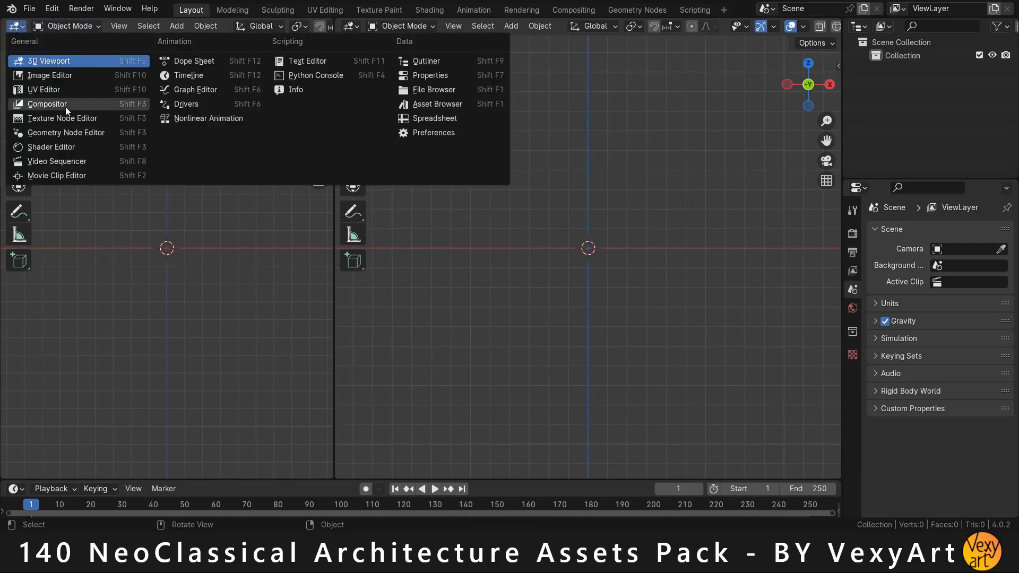
pyautogui.click(444, 102)
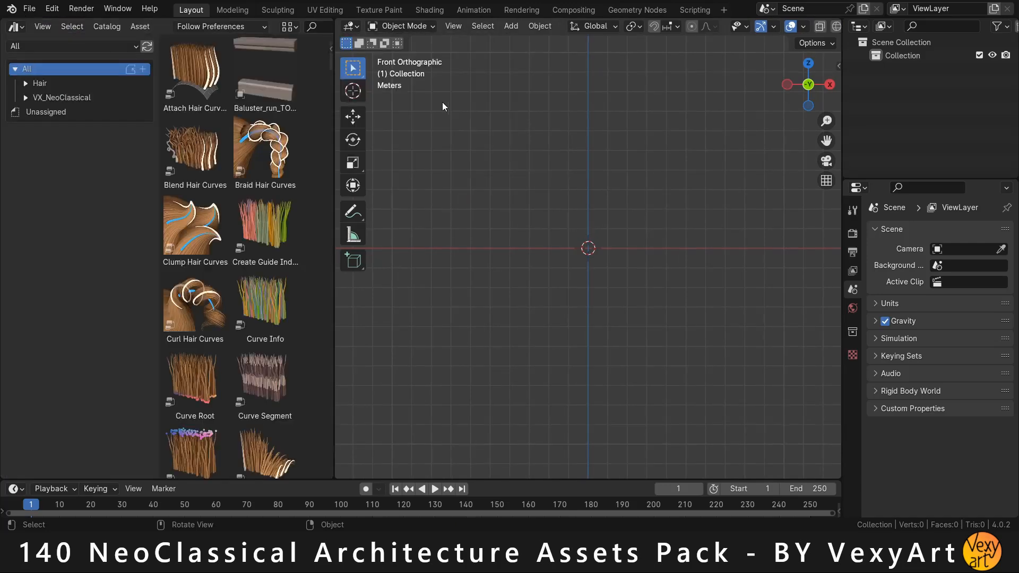
# Expand the VX_NeoClassical catalog and browse its balusters, columns, consoles, doors and French windows.
pyautogui.click(25, 98)
pyautogui.click(49, 100)
pyautogui.click(53, 112)
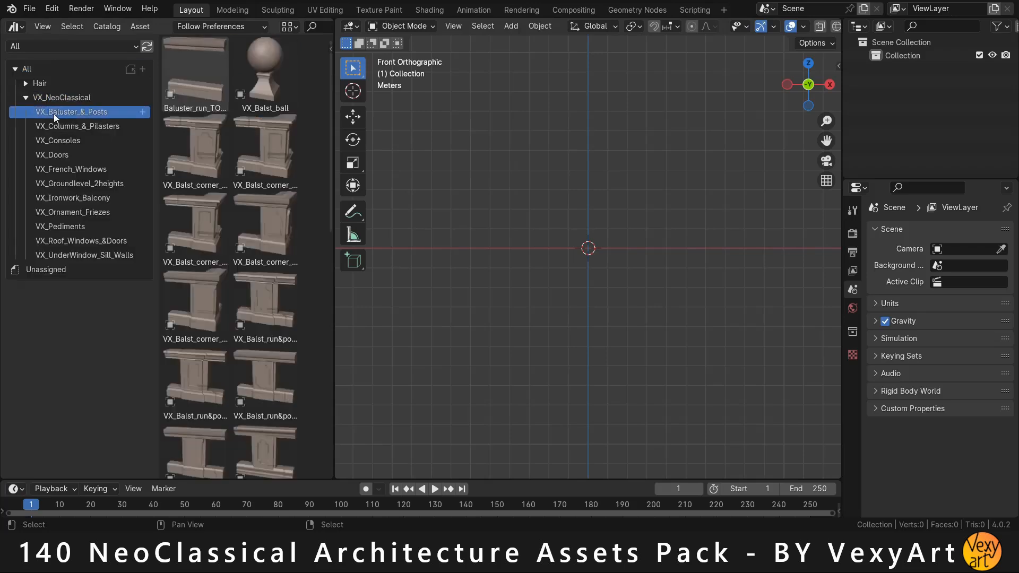
pyautogui.click(56, 127)
pyautogui.click(58, 141)
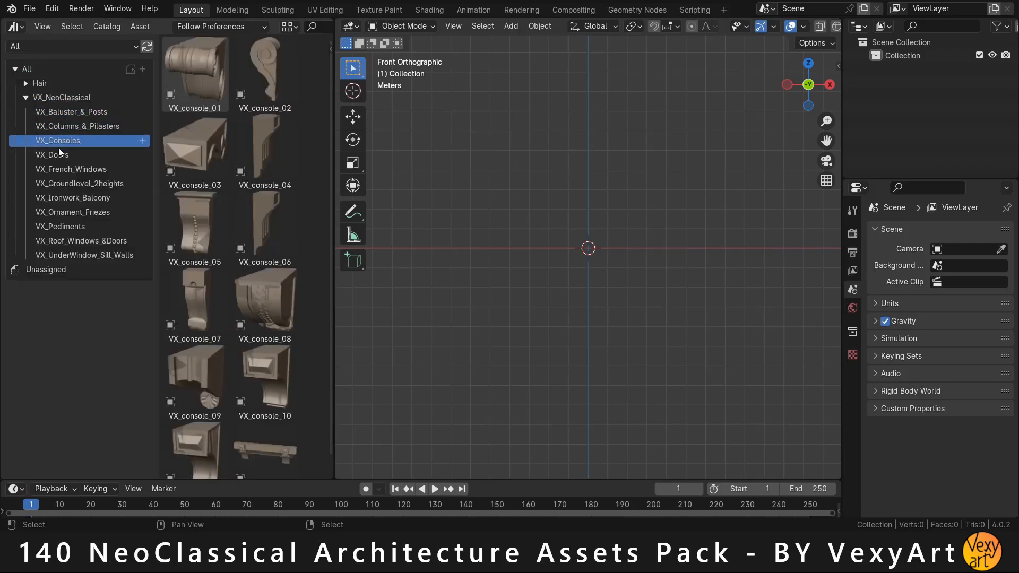
pyautogui.click(58, 154)
pyautogui.click(61, 168)
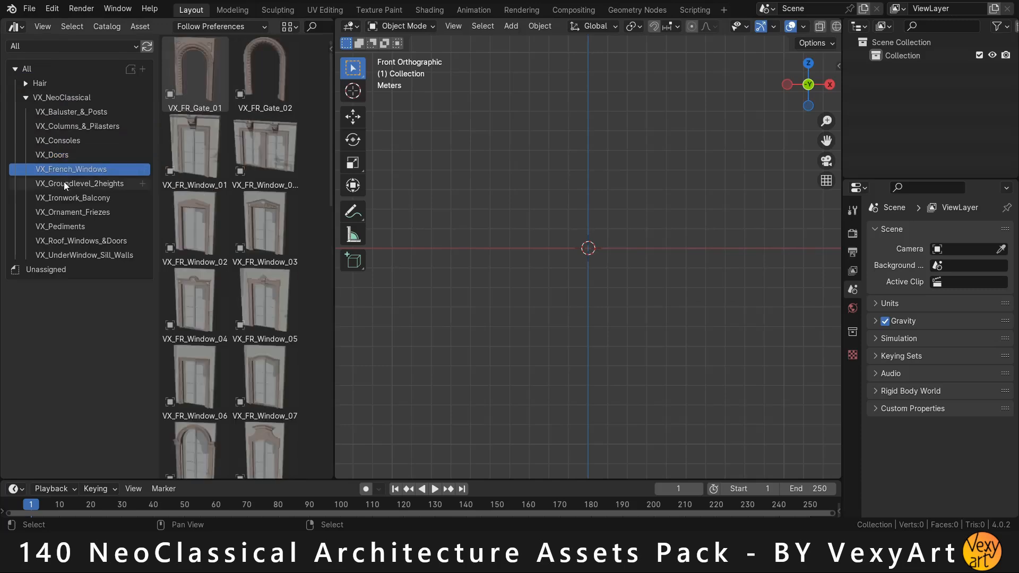
# Browse the ground level, ironwork, ornament frieze, pediment, roof window and under-window sill wall catalogs.
pyautogui.click(64, 183)
pyautogui.click(65, 195)
pyautogui.click(68, 211)
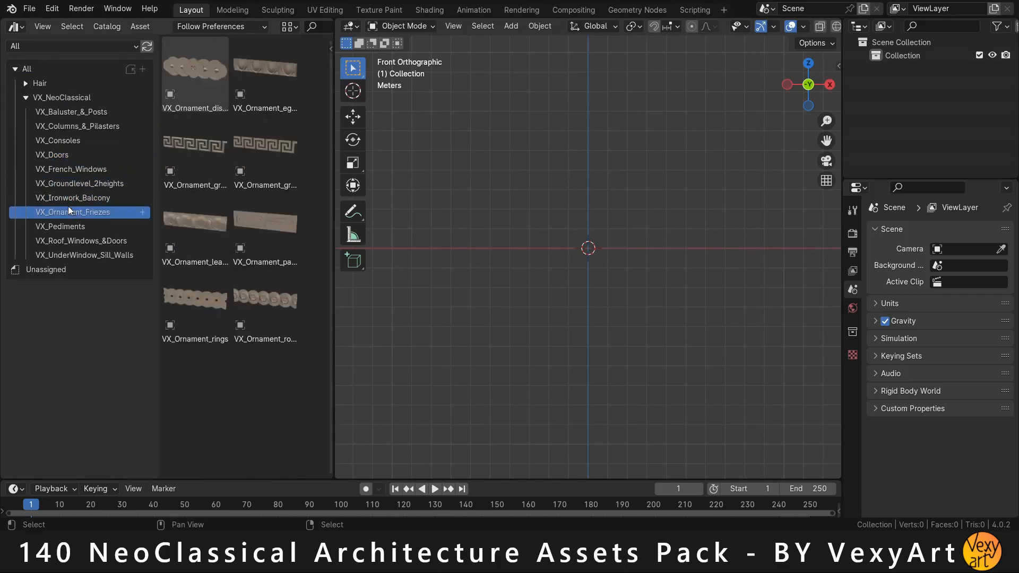
pyautogui.click(68, 225)
pyautogui.click(72, 241)
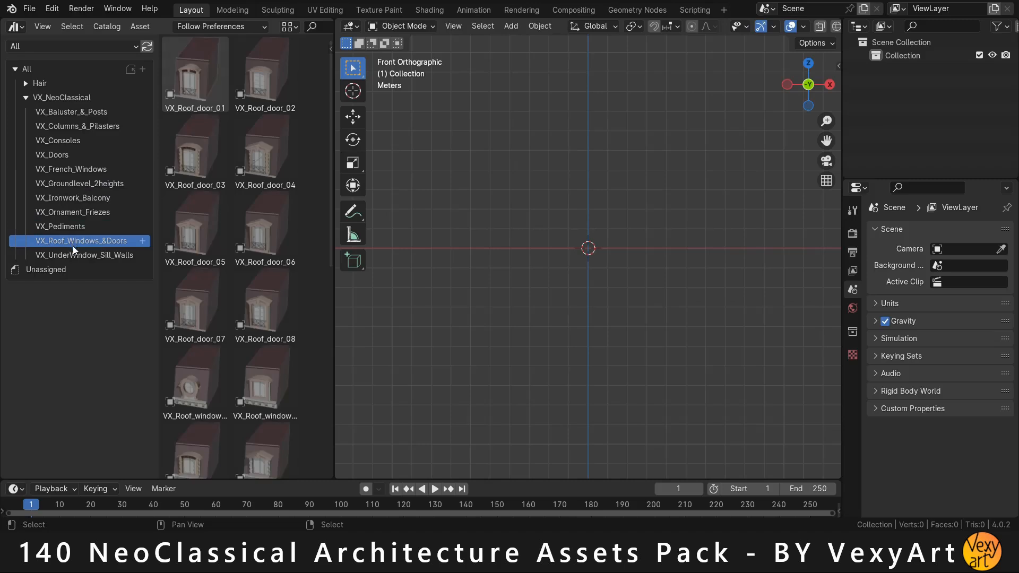
pyautogui.click(73, 254)
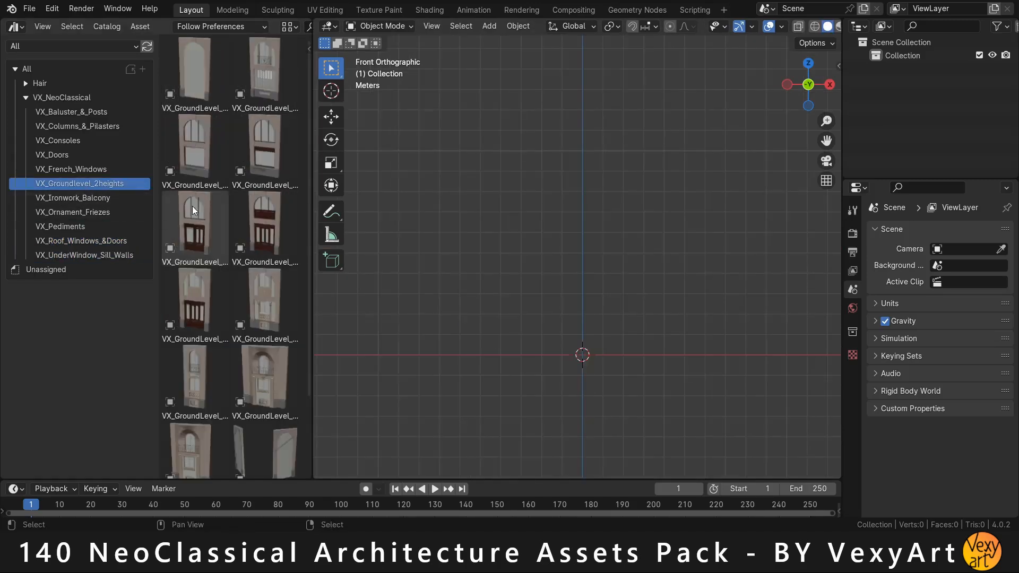
# Place the VX_GroundLevel_06 asset at the scene origin, with VX_GroundLevel_02 and VX_GroundLevel_08 spaced out along the negative X axis.
pyautogui.click(257, 222)
pyautogui.moveTo(257, 222); pyautogui.dragTo(588, 350)
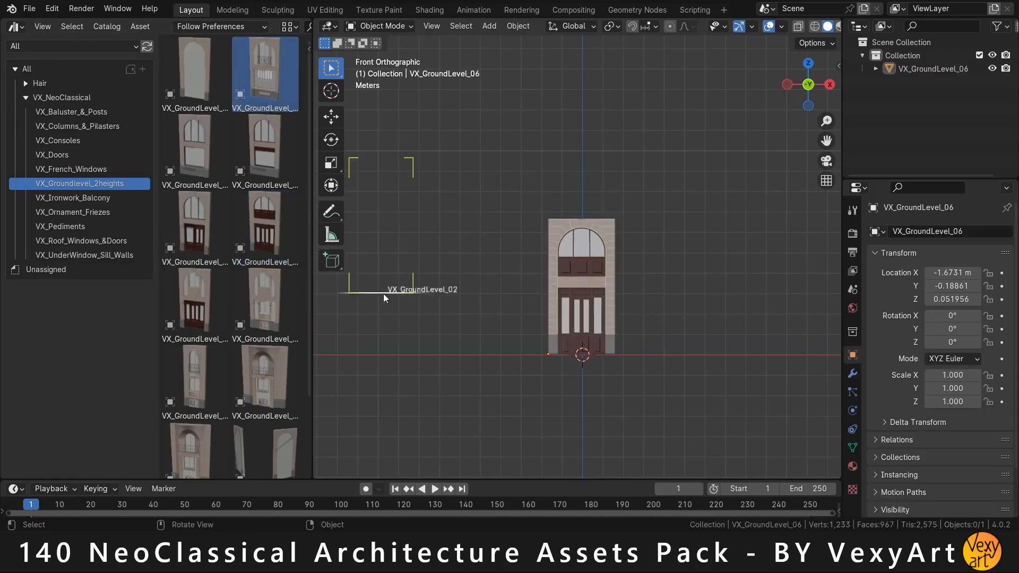
pyautogui.moveTo(383, 294); pyautogui.dragTo(412, 355)
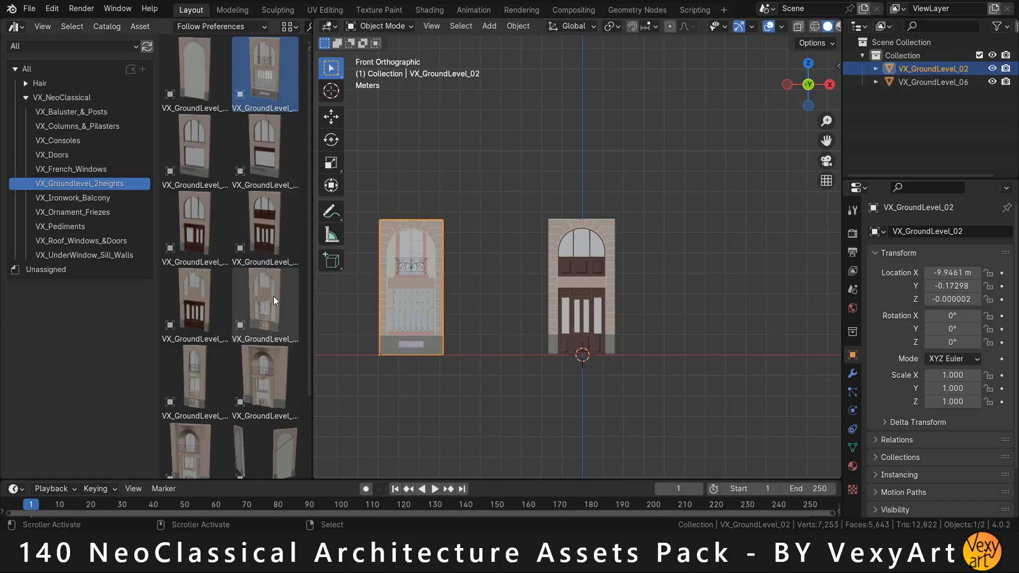
pyautogui.moveTo(504, 340); pyautogui.dragTo(499, 355)
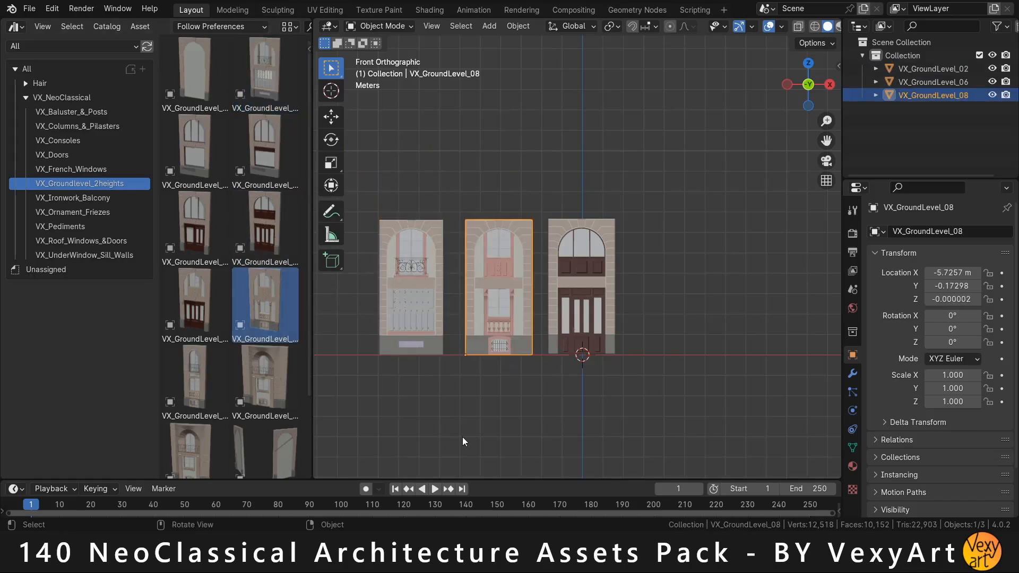
# Duplicate the VX_GroundLevel_02 and VX_GroundLevel_08 facade blocks.
pyautogui.hotkey('shift', 'd')
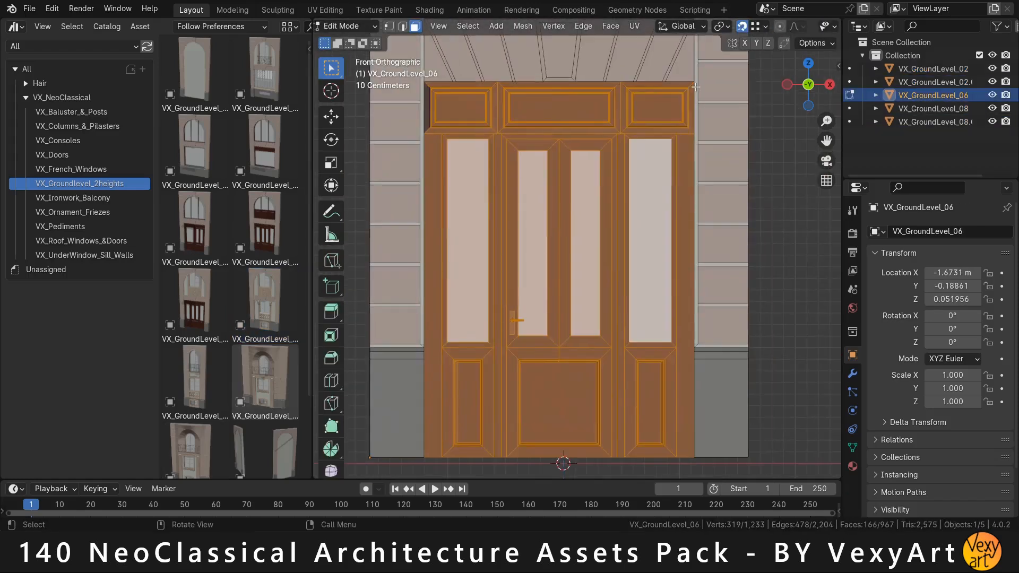
# Remove the selected wooden door geometry and its leftover outline edges from the VX_GroundLevel_06 doorway.
pyautogui.press('1')
pyautogui.moveTo(590, 313); pyautogui.dragTo(595, 233, button='middle')
pyautogui.press('3')
pyautogui.click(603, 219)
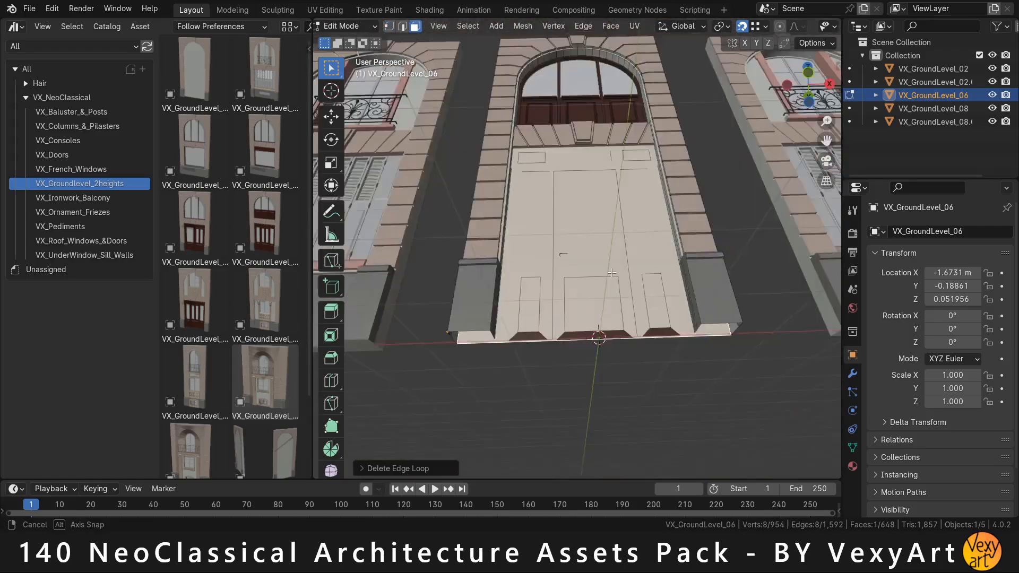
pyautogui.press('2')
pyautogui.moveTo(703, 101); pyautogui.dragTo(533, 329)
pyautogui.moveTo(638, 130); pyautogui.dragTo(645, 153, button='middle')
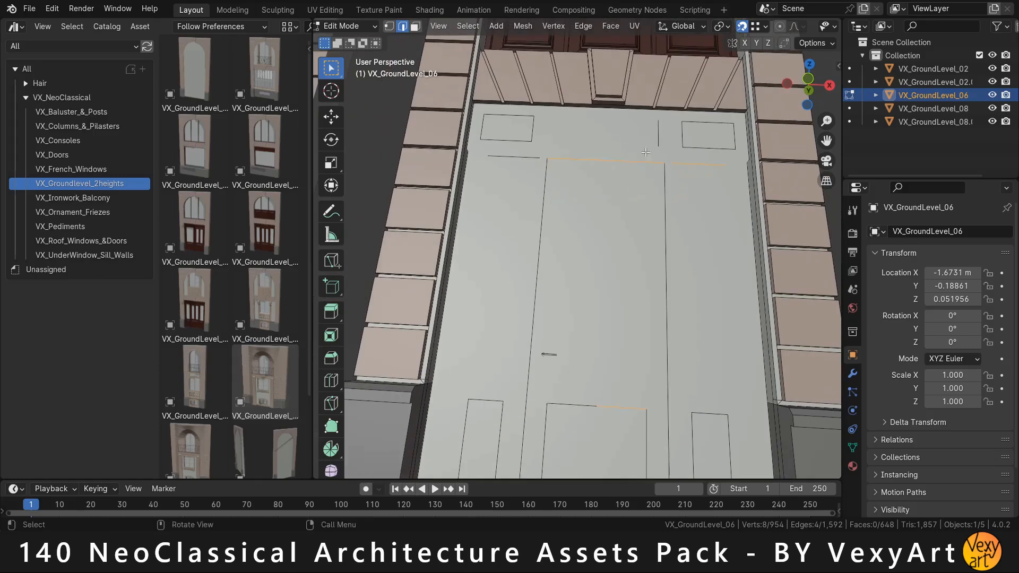
pyautogui.click(481, 289)
# Dissolve the surplus vertices along the upper edge of the emptied doorway opening in VX_GroundLevel_06.
pyautogui.moveTo(651, 313); pyautogui.dragTo(686, 249, button='middle')
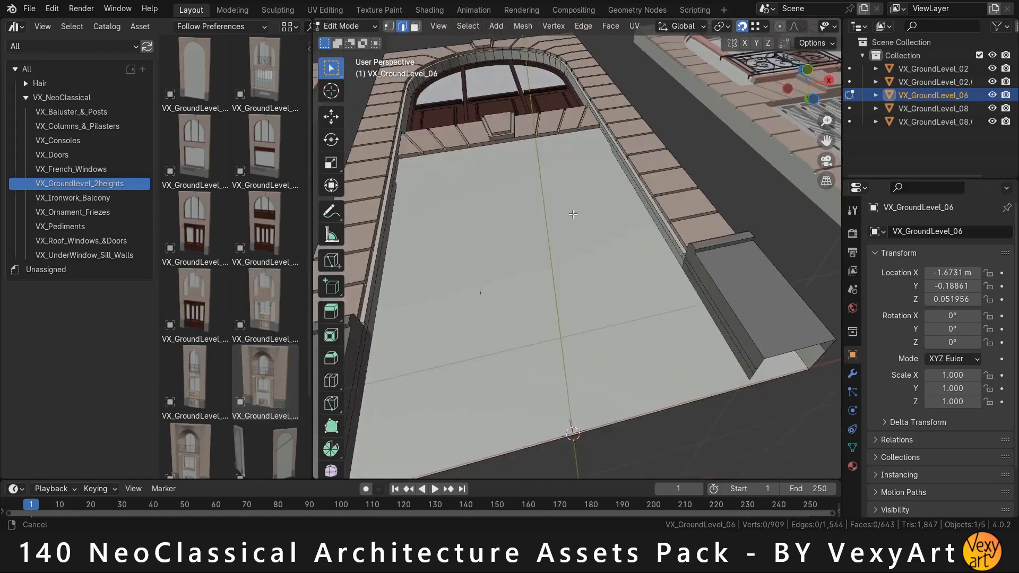
pyautogui.keyDown('ctrl'); pyautogui.click(425, 181); pyautogui.keyUp('ctrl')
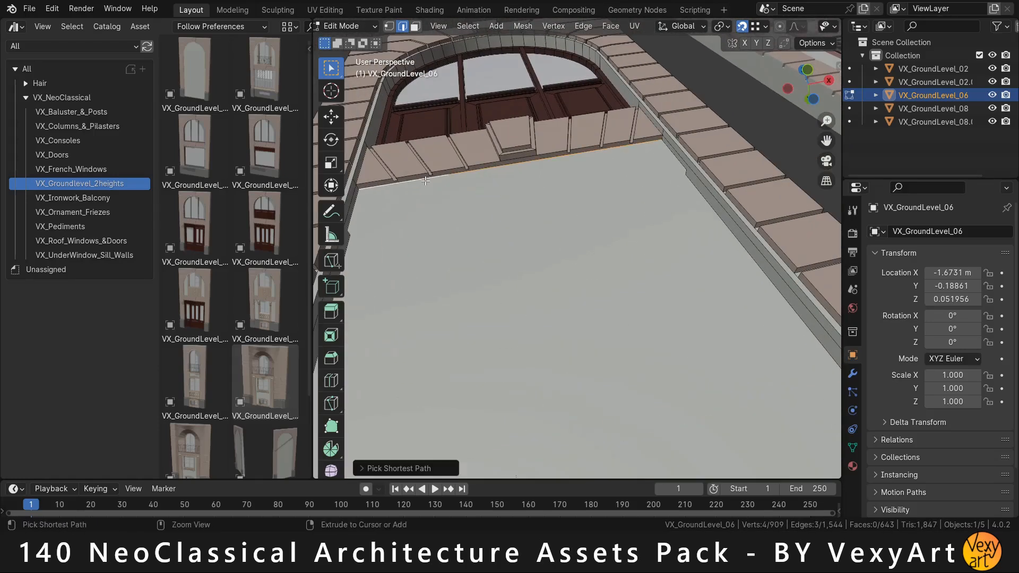
pyautogui.keyDown('shift'); pyautogui.moveTo(402, 222); pyautogui.dragTo(443, 223, button='middle'); pyautogui.keyUp('shift')
pyautogui.keyDown('shift'); pyautogui.moveTo(385, 219); pyautogui.dragTo(404, 246); pyautogui.keyUp('shift')
pyautogui.press('x')
pyautogui.click(606, 209)
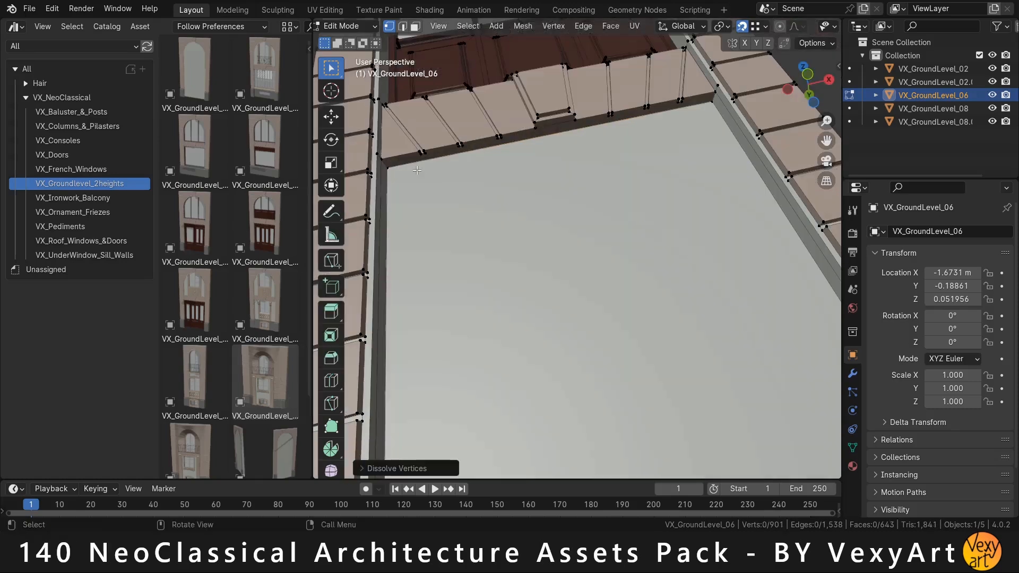
# Add the VX_Entry_Dor_05 asset in front of the doorway and move it from a snap base on its bottom edge.
pyautogui.moveTo(584, 238); pyautogui.dragTo(651, 138, button='middle')
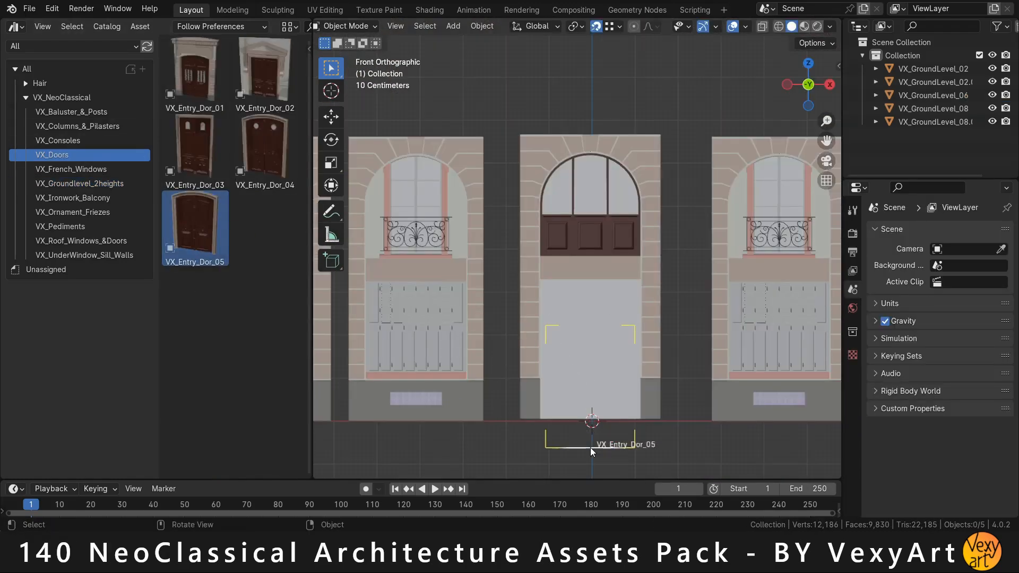
pyautogui.moveTo(593, 436); pyautogui.dragTo(624, 270, button='middle')
pyautogui.scroll(6, 623, 270)
pyautogui.press('g')
pyautogui.press('b')
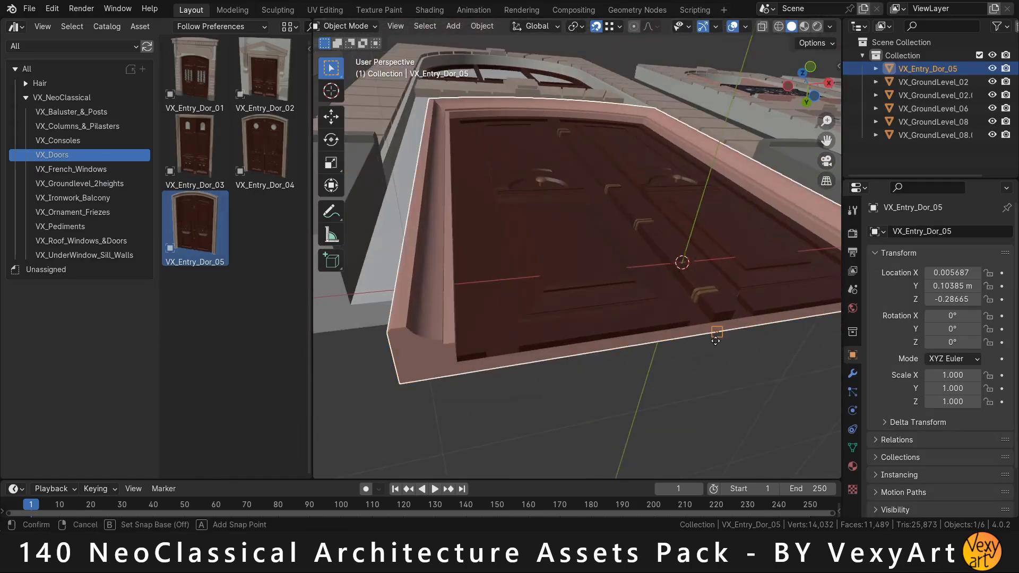
pyautogui.click(719, 334)
# Set snapping to Vertex and Edge Center and snap the entry door to the base of the doorway.
pyautogui.click(619, 26)
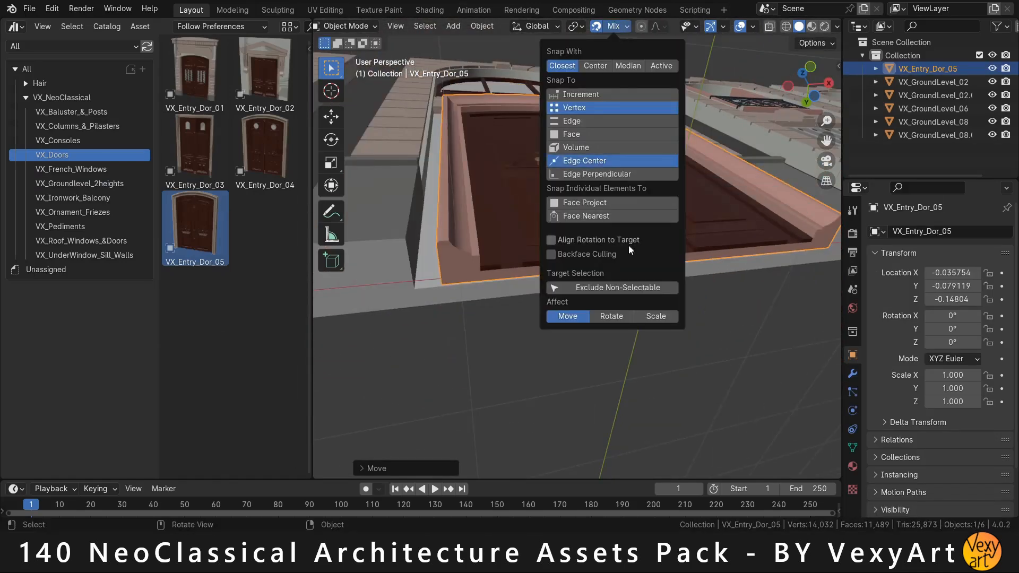
pyautogui.press('g')
pyautogui.click(639, 257)
pyautogui.scroll(-6, 627, 250)
pyautogui.moveTo(597, 154); pyautogui.dragTo(592, 382, button='middle')
# Place the VX_GroundLevel_interstice asset between the window block and the entrance block, shifting it along X.
pyautogui.press('KP_1')
pyautogui.click(79, 184)
pyautogui.scroll(-10, 239, 380)
pyautogui.moveTo(196, 435); pyautogui.dragTo(507, 443)
pyautogui.keyDown('shift'); pyautogui.moveTo(497, 320); pyautogui.dragTo(630, 320, button='middle'); pyautogui.keyUp('shift')
pyautogui.moveTo(547, 462); pyautogui.dragTo(197, 210)
pyautogui.press('g')
pyautogui.press('x')
pyautogui.click(634, 255)
# Move the interstice strip along X so it sits flush against the side of the entrance block.
pyautogui.scroll(4, 681, 383)
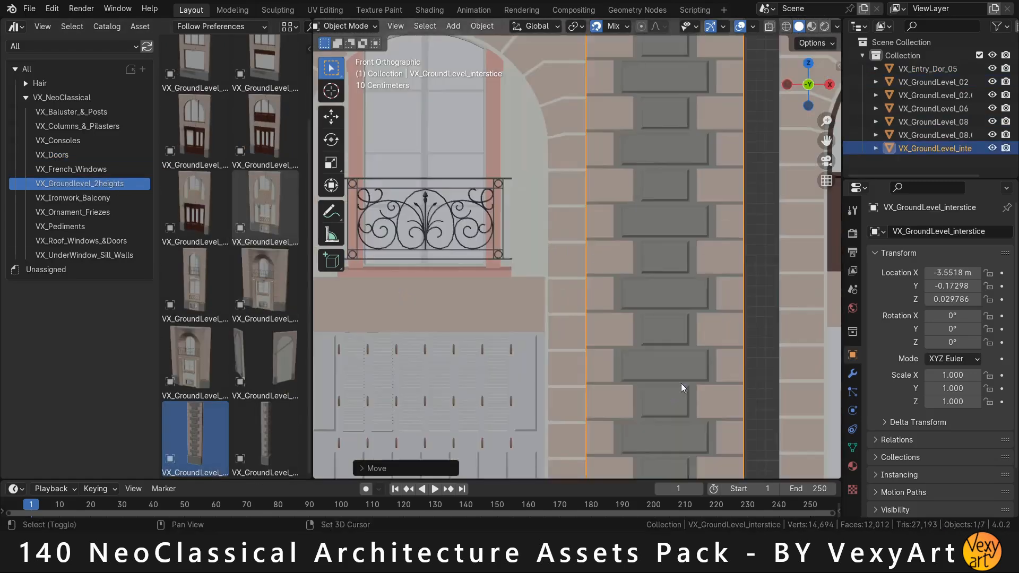
pyautogui.press('g')
pyautogui.press('x')
pyautogui.click(610, 388)
pyautogui.moveTo(637, 260)
pyautogui.mouseDown(button='middle')
pyautogui.moveTo(577, 336)
pyautogui.moveTo(626, 276)
pyautogui.mouseUp(button='middle')
pyautogui.scroll(-4, 578, 339)
pyautogui.keyDown('shift'); pyautogui.moveTo(652, 111); pyautogui.dragTo(557, 175, button='middle'); pyautogui.keyUp('shift')
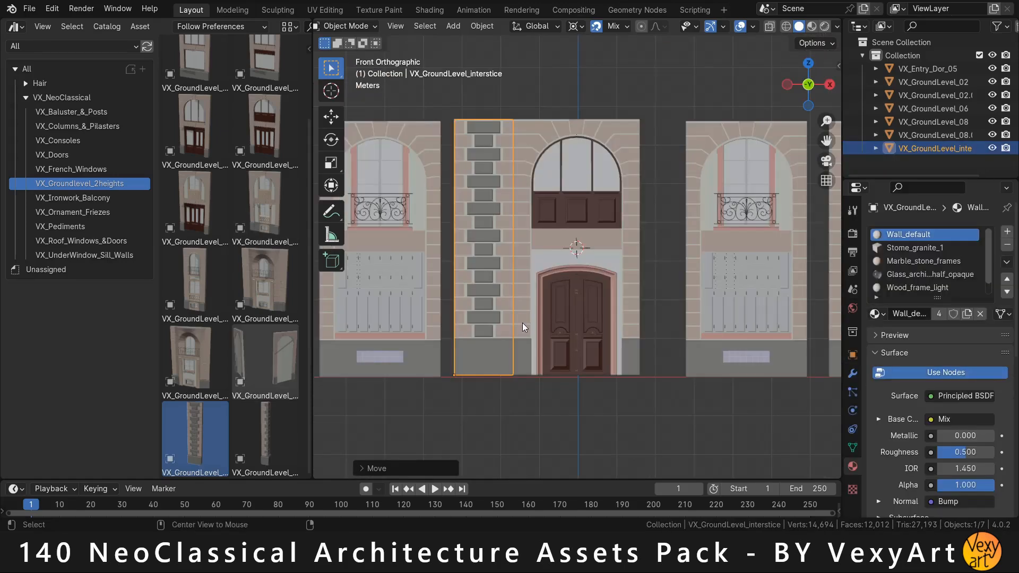
# Create a linked duplicate of the interstice strip and mirror it along X to the other side of the entrance.
pyautogui.hotkey('alt', 'd')
pyautogui.hotkey('ctrl', 'm')
pyautogui.press('x')
pyautogui.press('Return')
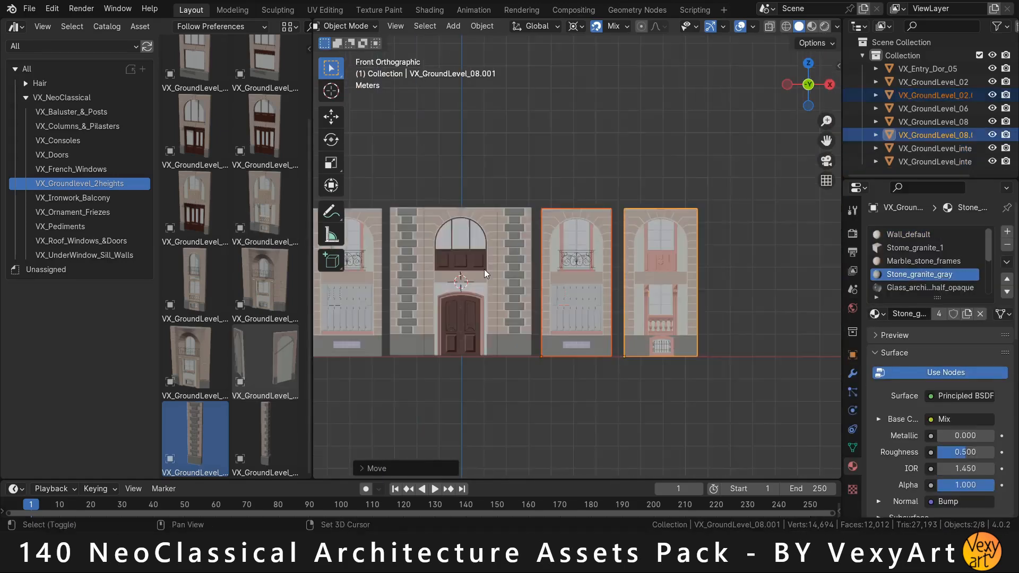
# Snap the VX_GroundLevel_08 block's bottom corner to the adjacent VX_GroundLevel_02 block.
pyautogui.moveTo(484, 269); pyautogui.dragTo(552, 300, button='middle')
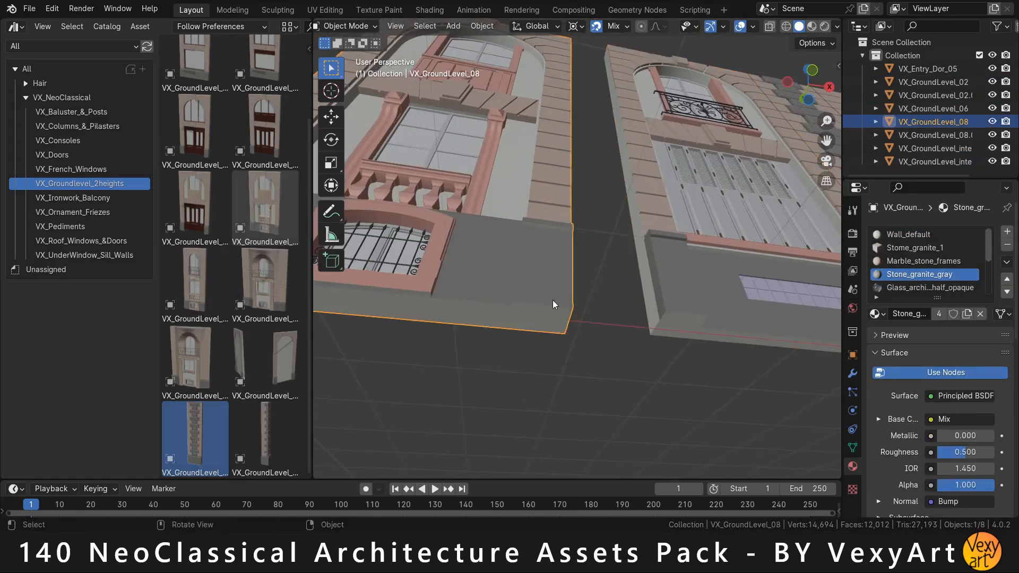
pyautogui.press('g')
pyautogui.click(648, 314)
pyautogui.scroll(-5, 650, 297)
pyautogui.scroll(5, 502, 278)
# Snap the remaining loose window blocks, including the VX_GroundLevel_08 duplicate, flush against their neighbours to close the facade gaps.
pyautogui.click(536, 276)
pyautogui.press('g')
pyautogui.click(748, 291)
pyautogui.press('g')
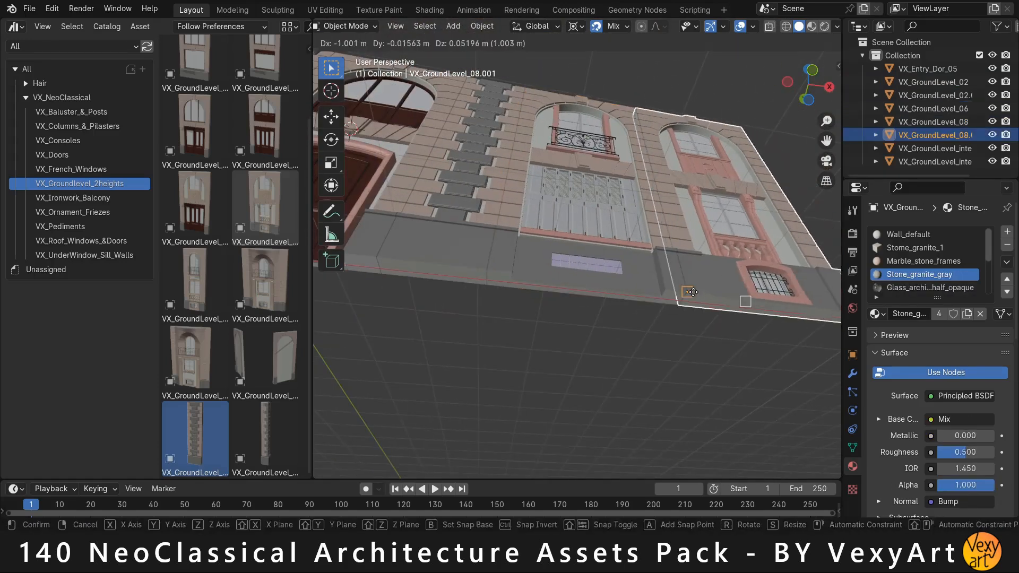
pyautogui.click(693, 292)
pyautogui.scroll(-5, 690, 292)
pyautogui.moveTo(690, 292); pyautogui.dragTo(621, 366, button='middle')
pyautogui.click(616, 113)
# Add the VX_GroundLevel_quoins asset and snap its bottom corner to the outer end of the ground level facade.
pyautogui.press('KP_1')
pyautogui.keyDown('shift'); pyautogui.moveTo(616, 159); pyautogui.dragTo(733, 201, button='middle'); pyautogui.keyUp('shift')
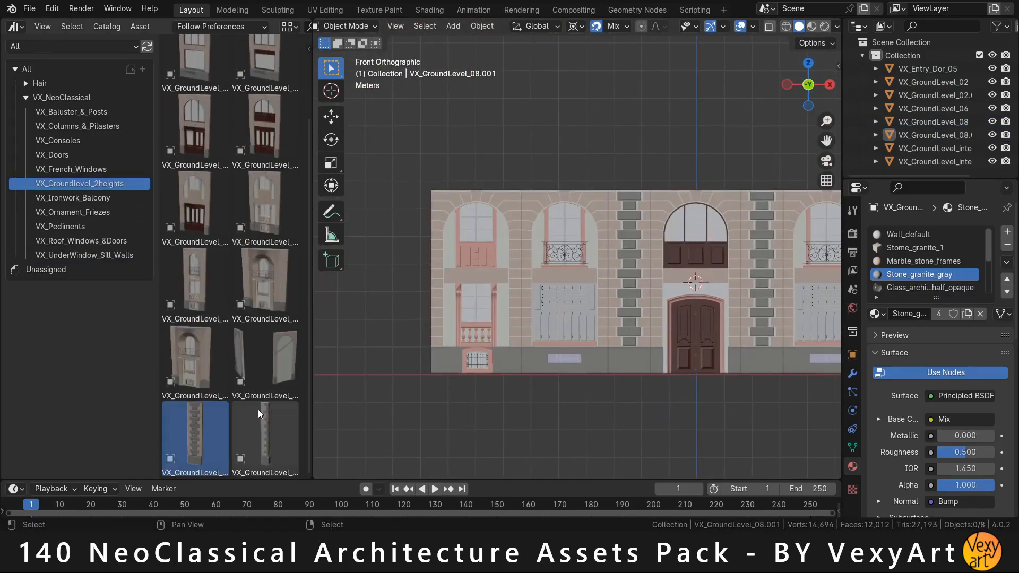
pyautogui.moveTo(404, 376); pyautogui.dragTo(405, 376)
pyautogui.scroll(-3, 406, 376)
pyautogui.press('g')
pyautogui.press('x')
pyautogui.click(806, 364)
pyautogui.scroll(12, 505, 330)
pyautogui.press('g')
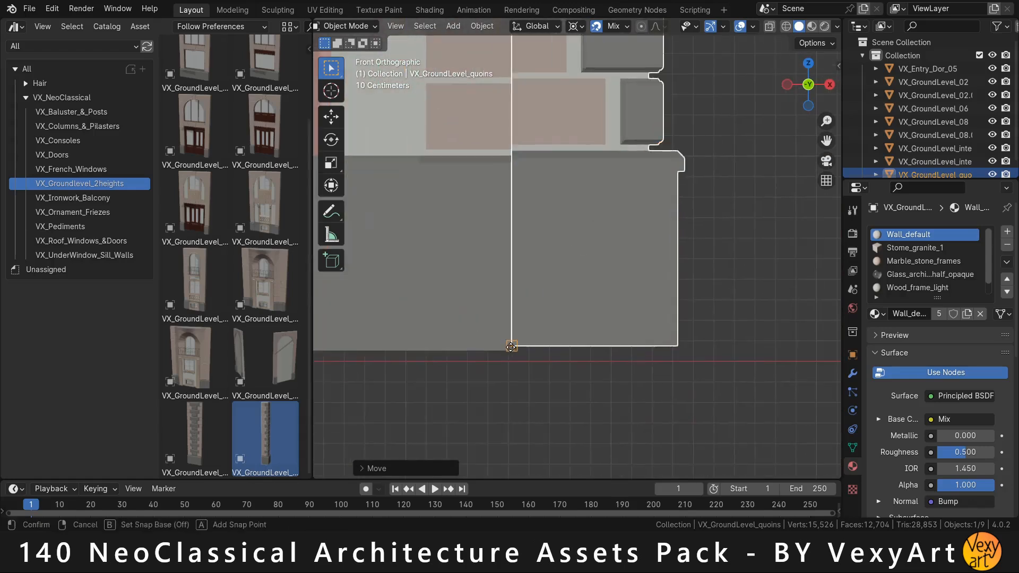
pyautogui.click(513, 346)
# Mirror a linked duplicate of the quoins along X to the facade's opposite end and hide the viewport toolbar.
pyautogui.scroll(-15, 531, 318)
pyautogui.hotkey('alt', 'd')
pyautogui.rightClick(704, 352)
pyautogui.hotkey('ctrl', 'm')
pyautogui.press('x')
pyautogui.click(757, 225)
pyautogui.click(756, 223)
pyautogui.press('t')
pyautogui.scroll(3, 632, 217)
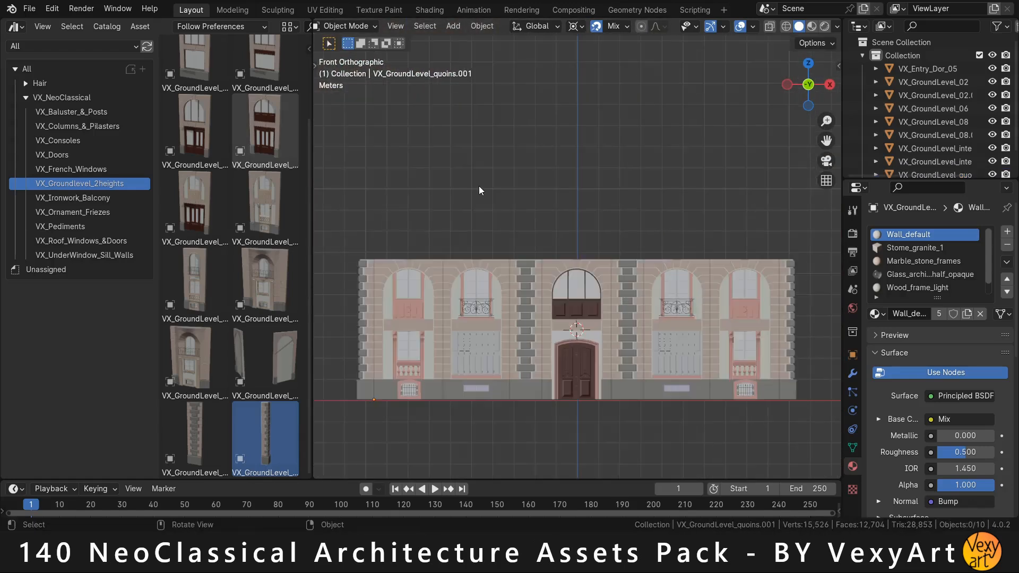
# Add the VX_FR_Window_03 asset from the French windows catalog above the outer bay of the ground level.
pyautogui.click(69, 169)
pyautogui.scroll(2, 233, 191)
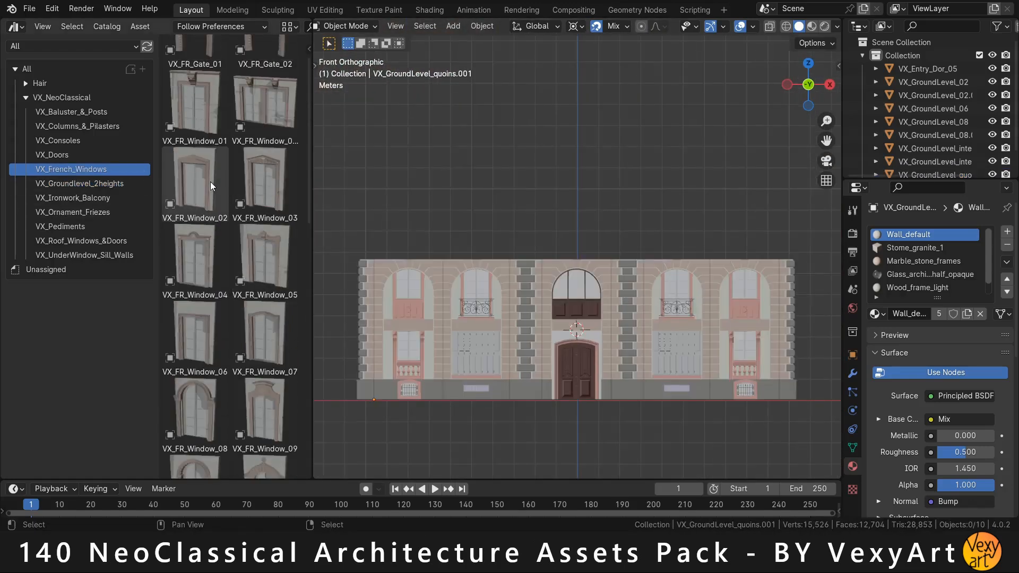
pyautogui.moveTo(262, 175); pyautogui.dragTo(417, 246)
pyautogui.scroll(7, 473, 239)
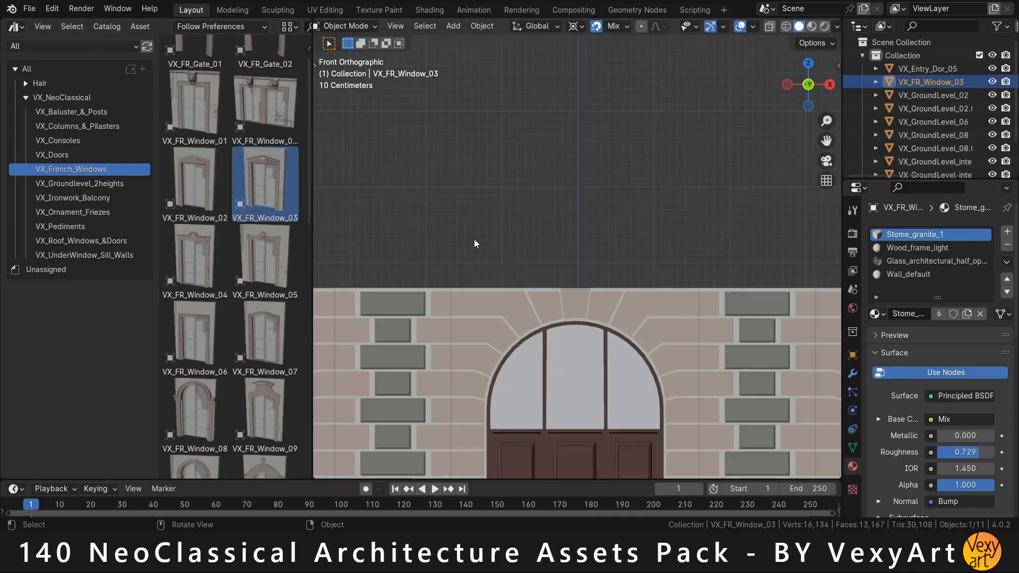
# Move the VX_FR_Window_03 window along X to centre it over the outermost arched bay.
pyautogui.keyDown('shift'); pyautogui.moveTo(473, 239); pyautogui.dragTo(536, 248, button='middle'); pyautogui.keyUp('shift')
pyautogui.scroll(1, 536, 248)
pyautogui.keyDown('shift'); pyautogui.moveTo(583, 219); pyautogui.dragTo(520, 303, button='middle'); pyautogui.keyUp('shift')
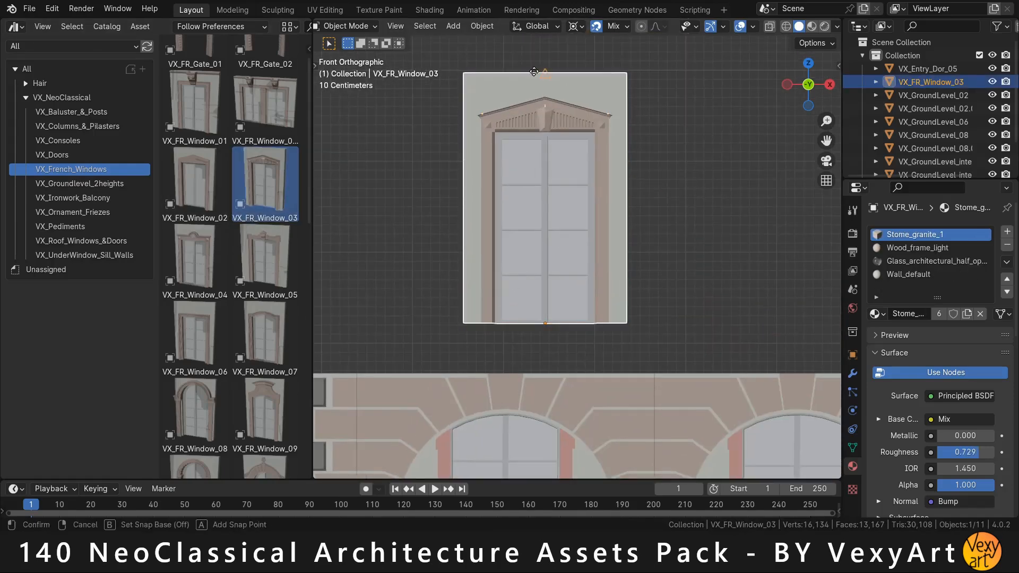
pyautogui.press('x')
pyautogui.click(506, 374)
pyautogui.scroll(-3, 589, 340)
pyautogui.keyDown('shift'); pyautogui.moveTo(589, 340); pyautogui.dragTo(494, 272, button='middle'); pyautogui.keyUp('shift')
pyautogui.click(508, 210)
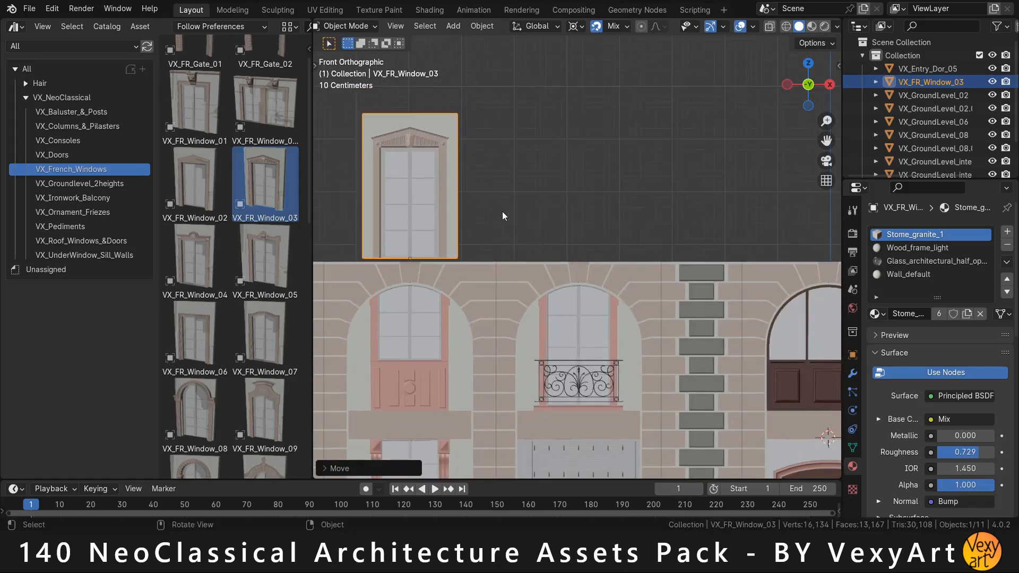
# Create a linked duplicate of the VX_FR_Window_03 window and place it above the second bay with the iron balcony.
pyautogui.scroll(-3, 507, 209)
pyautogui.scroll(1, 508, 209)
pyautogui.hotkey('shift', 'd')
pyautogui.press('x')
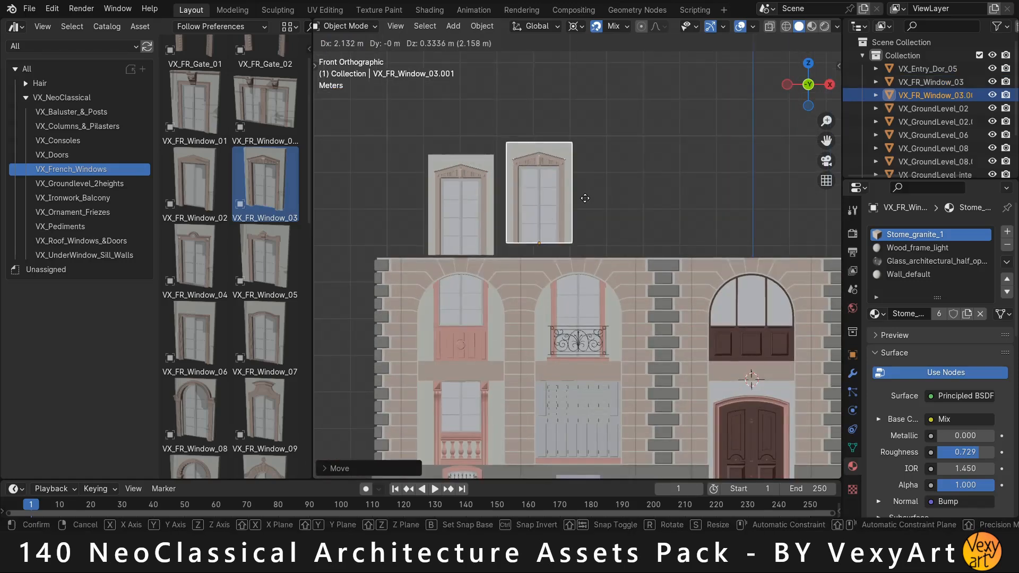
pyautogui.click(577, 257)
pyautogui.scroll(-2, 611, 228)
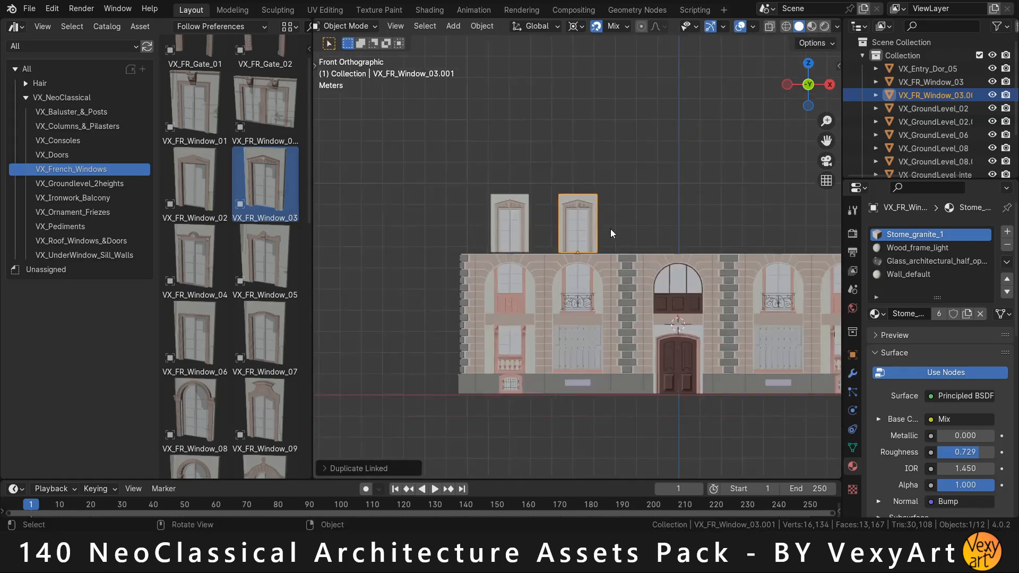
# Mirror linked duplicates of both French windows along X around the 3D cursor to the facade's other half.
pyautogui.scroll(1, 494, 238)
pyautogui.scroll(-1, 526, 280)
pyautogui.press('.')
pyautogui.click(627, 268)
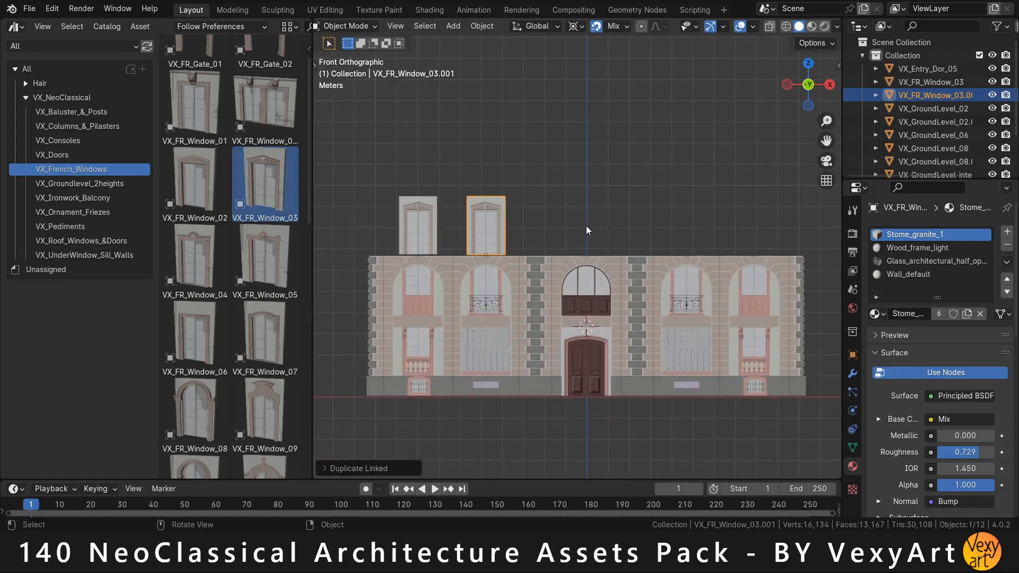
pyautogui.moveTo(537, 185); pyautogui.dragTo(371, 222)
pyautogui.hotkey('alt', 'd')
pyautogui.rightClick(381, 188)
pyautogui.hotkey('ctrl', 'm')
pyautogui.press('x')
pyautogui.click(380, 186)
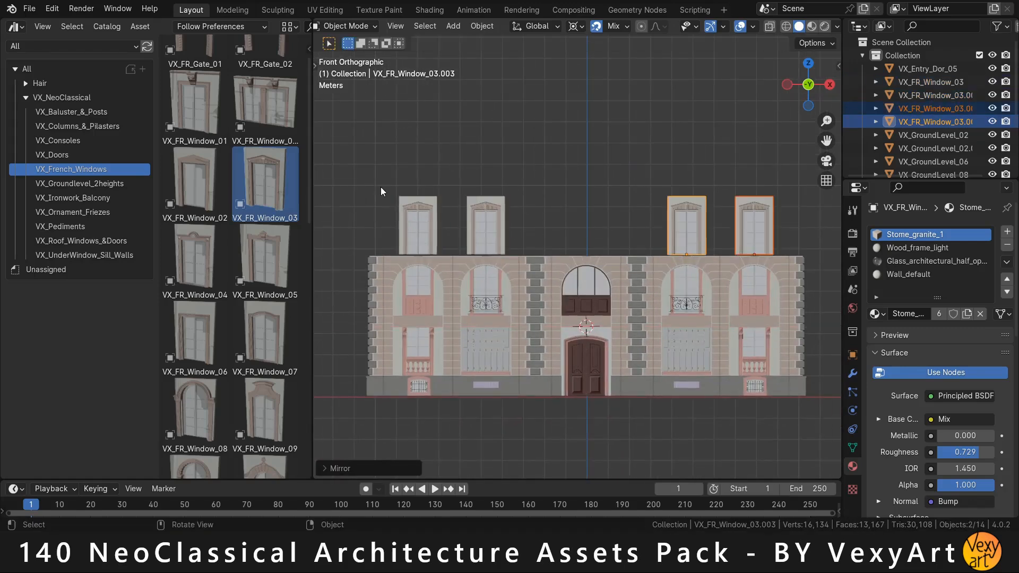
# Add the arched VX_FR_Window_08 asset above the entrance and centre it along X over the entrance arch.
pyautogui.click(329, 259)
pyautogui.moveTo(185, 400); pyautogui.dragTo(584, 229)
pyautogui.scroll(5, 584, 230)
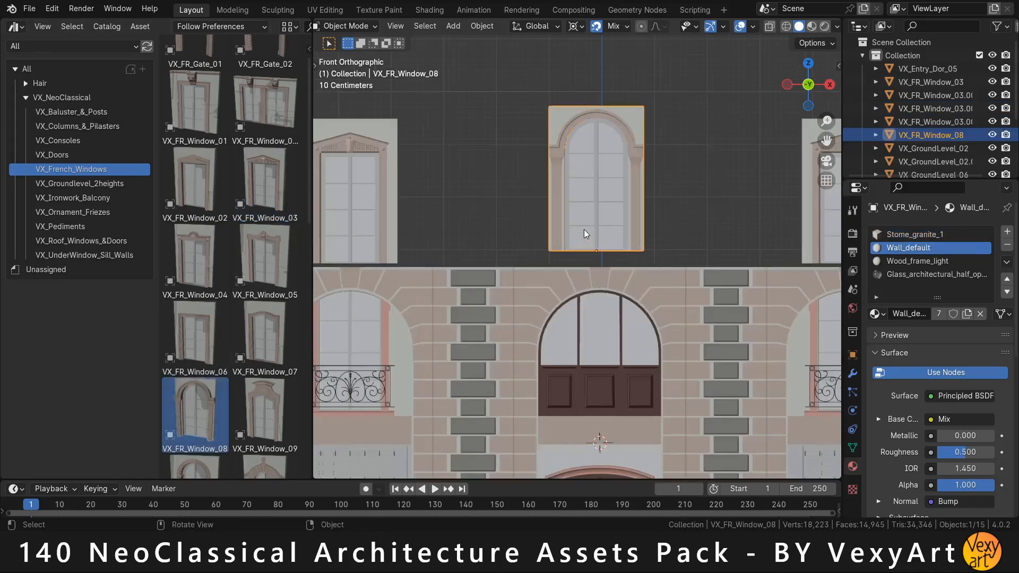
pyautogui.press('g')
pyautogui.press('x')
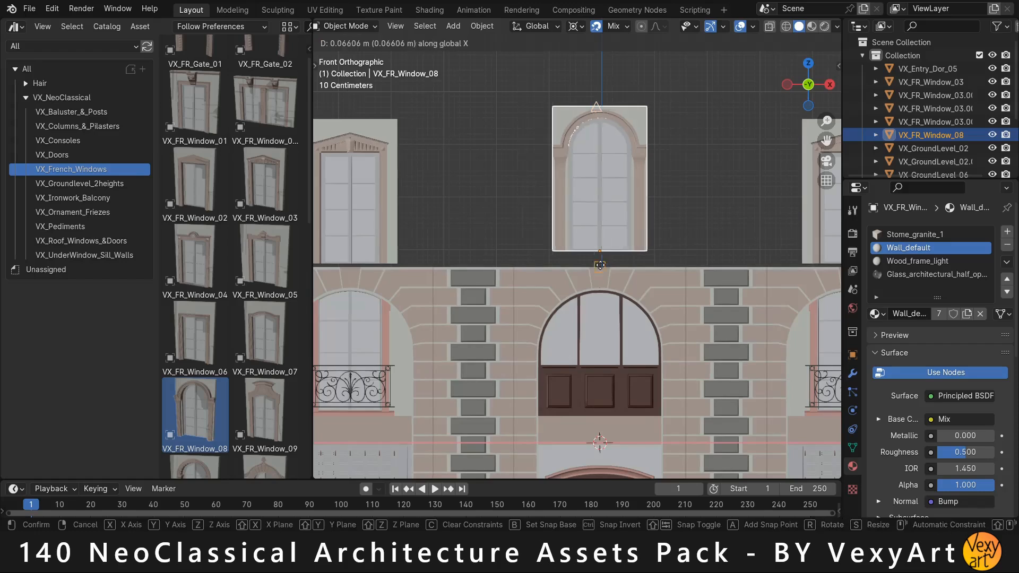
pyautogui.click(598, 270)
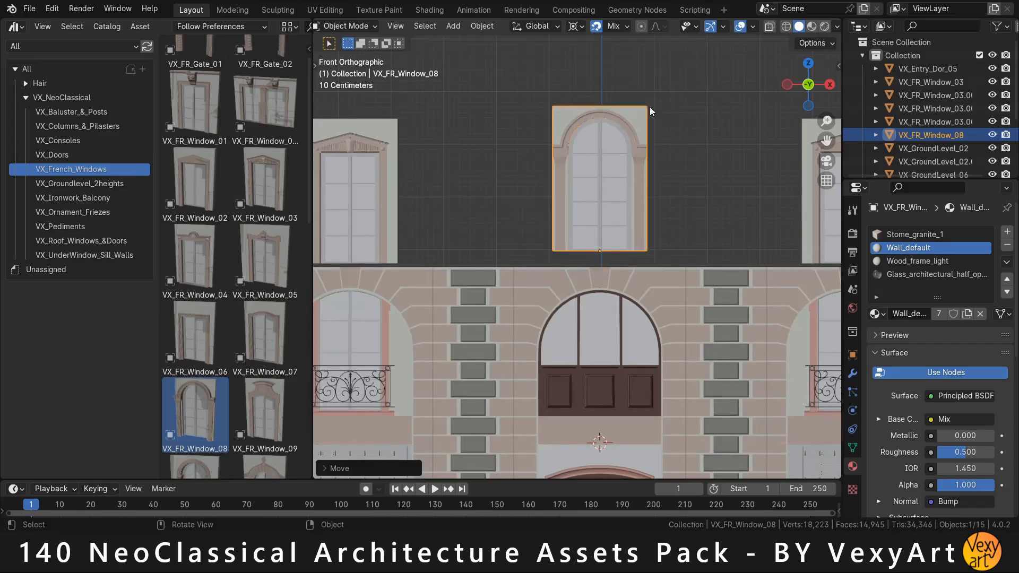
# Lower the VX_FR_Window_08 window along Z to line it up with the neighbouring French windows.
pyautogui.press('z')
pyautogui.click(699, 74)
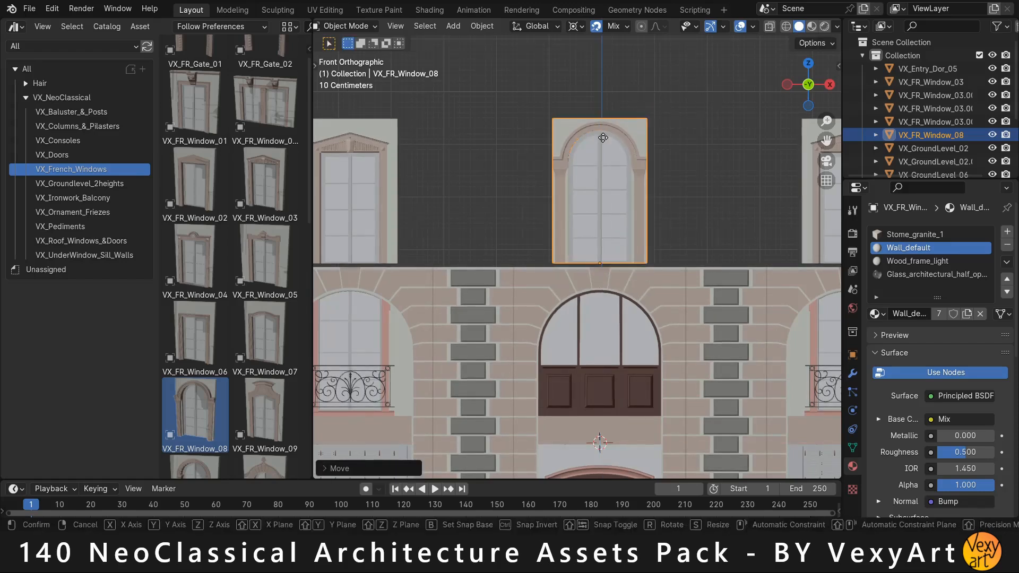
pyautogui.click(553, 260)
pyautogui.click(396, 260)
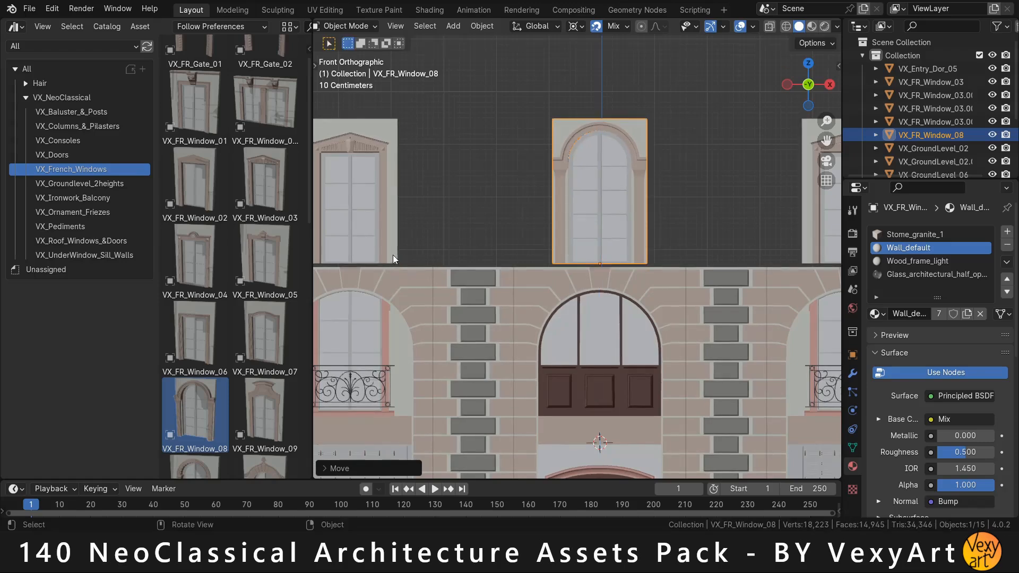
pyautogui.hotkey('alt', 'a')
pyautogui.scroll(-6, 399, 240)
# Add the VX_Pilaster_03 asset and snap its base above the interstice strip beside the entrance.
pyautogui.click(73, 130)
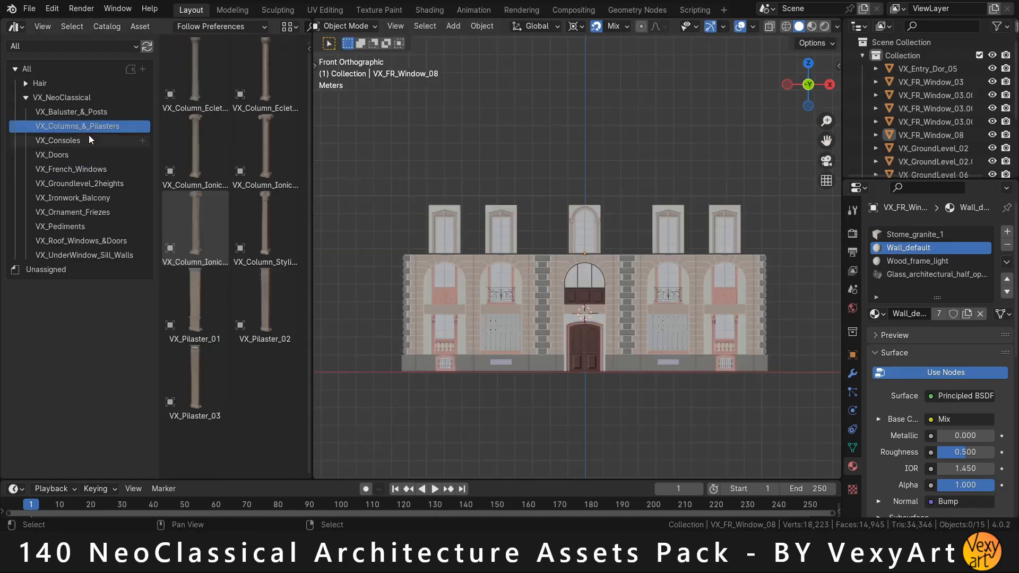
pyautogui.moveTo(195, 382); pyautogui.dragTo(543, 246)
pyautogui.scroll(5, 534, 239)
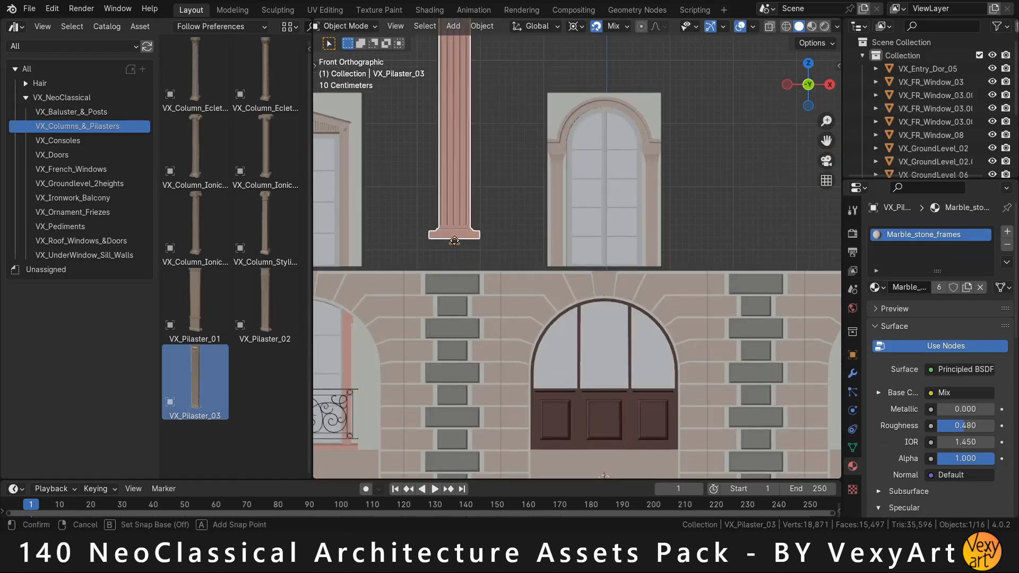
pyautogui.click(455, 240)
pyautogui.scroll(-5, 552, 223)
# Create a linked duplicate of the pilaster and mirror it along X to the opposite interstice strip.
pyautogui.hotkey('shift', 'd')
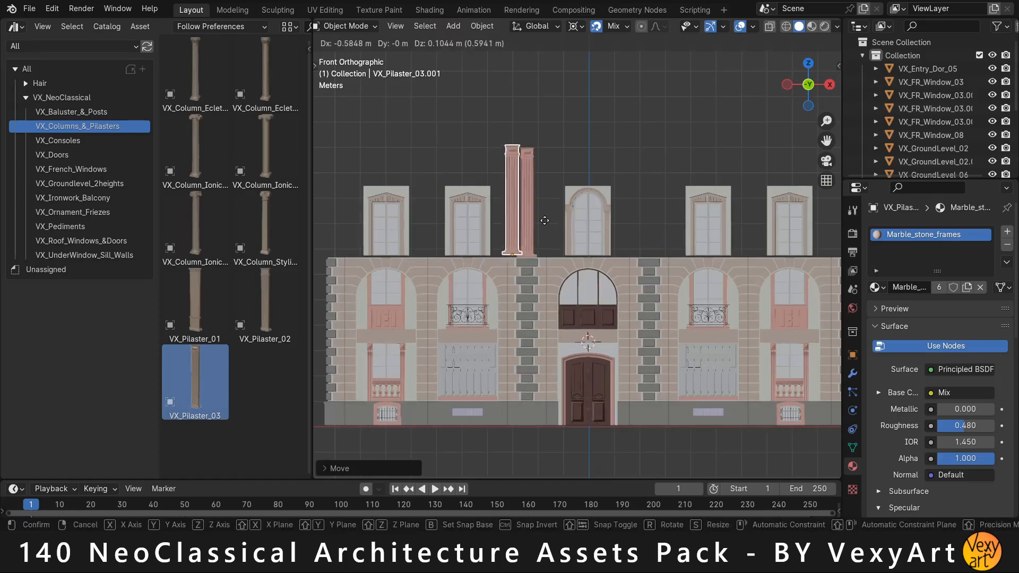
pyautogui.rightClick(545, 220)
pyautogui.hotkey('ctrl', 'm')
pyautogui.press('x')
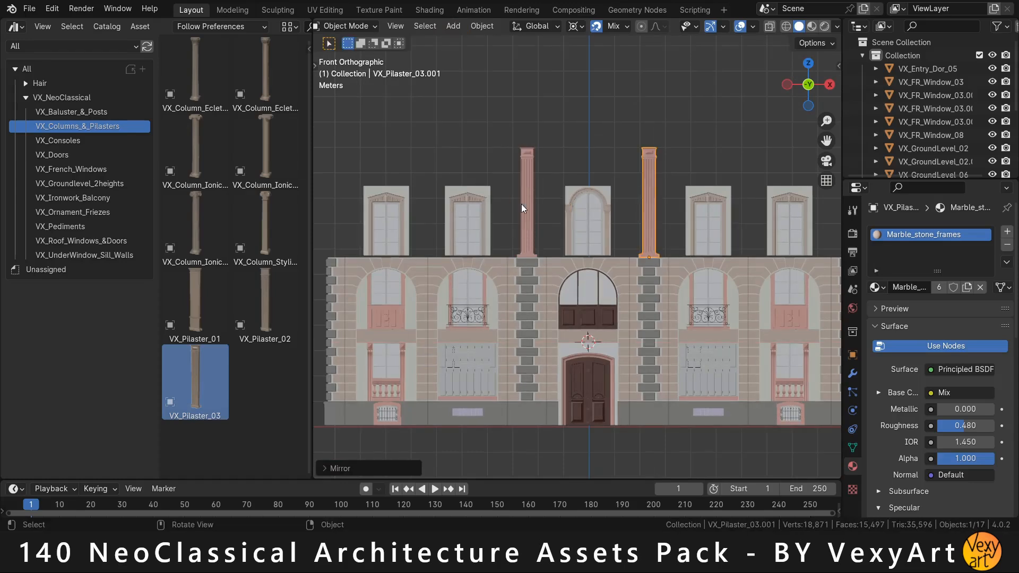
# Scale up the mesh of the linked VX_Pilaster_03 pair so the pilasters span two storeys.
pyautogui.click(531, 231)
pyautogui.press('Tab')
pyautogui.scroll(1, 528, 169)
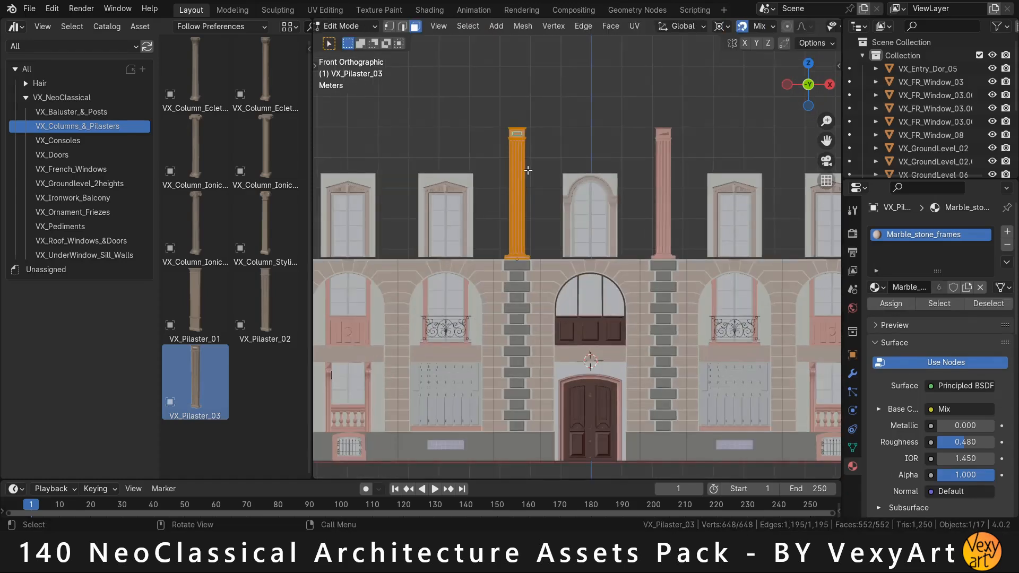
pyautogui.press('.')
pyautogui.click(482, 132)
pyautogui.press('s')
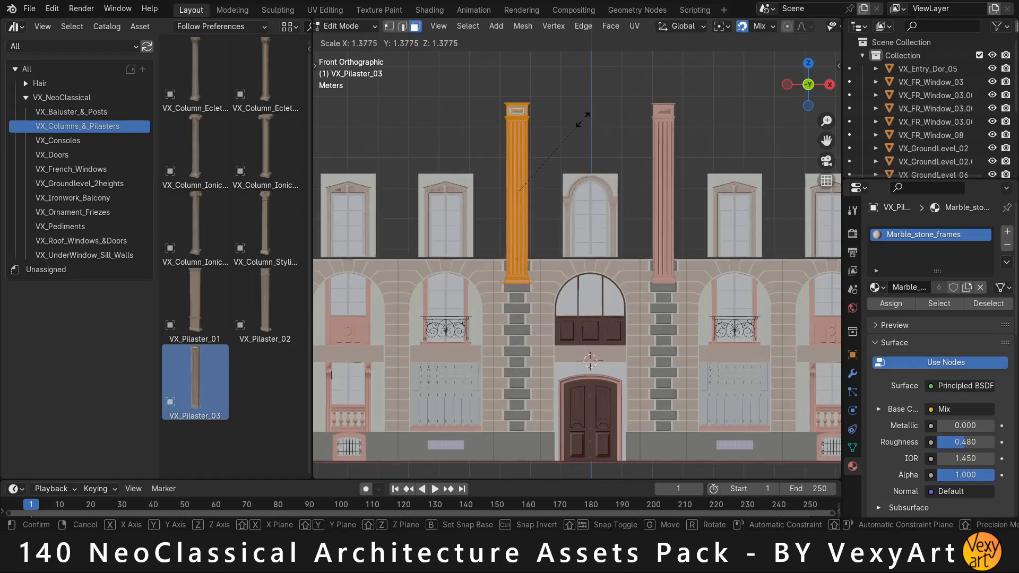
# Move the enlarged pilaster mesh along Z, snapping its base to the top of the ground level.
pyautogui.press('g')
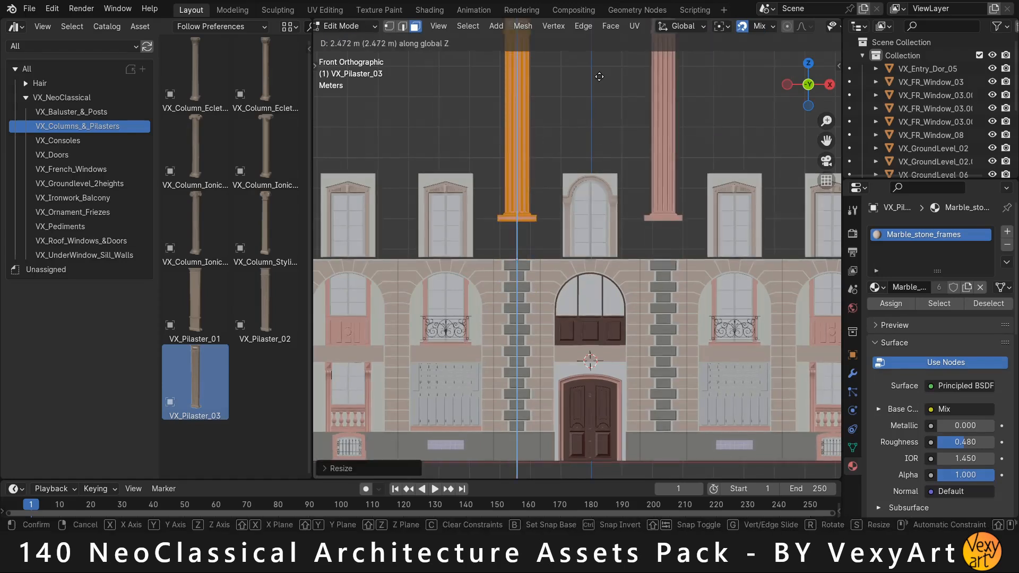
pyautogui.click(518, 259)
pyautogui.press('Tab')
pyautogui.scroll(-2, 569, 170)
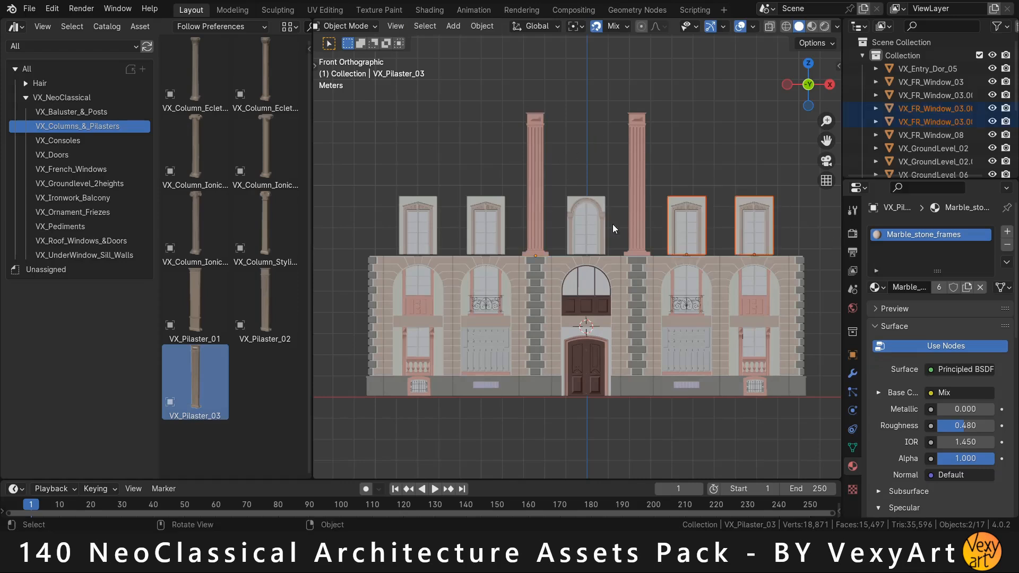
# Duplicate the row of five French windows about 3.26 m up along Z to form another storey.
pyautogui.keyDown('shift'); pyautogui.click(588, 215); pyautogui.keyUp('shift')
pyautogui.hotkey('shift', 'd')
pyautogui.press('z')
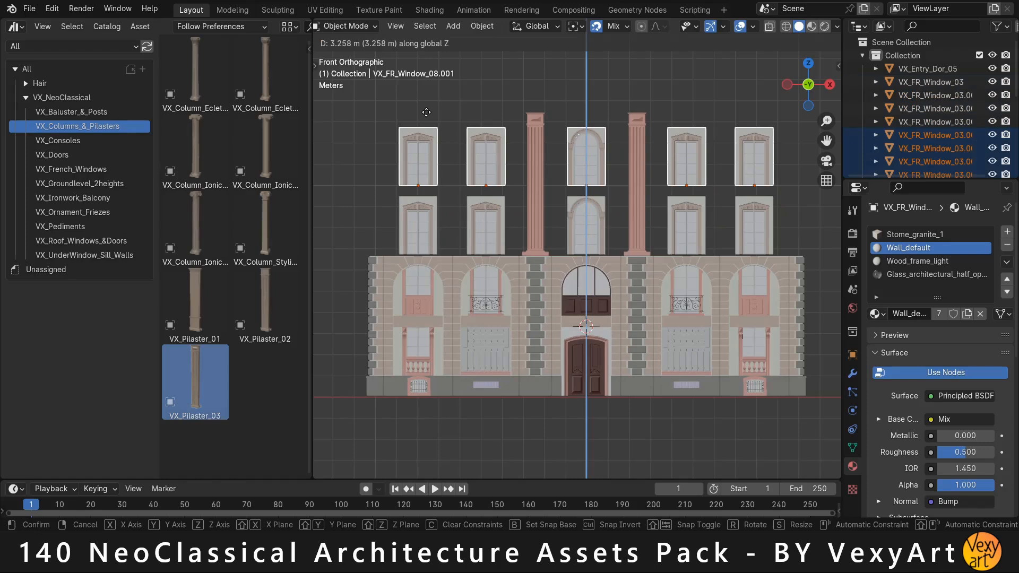
pyautogui.click(426, 112)
# Extend the outer side of the VX_FR_Window_03 wall panel along X towards the facade's corner.
pyautogui.click(410, 206)
pyautogui.scroll(4, 327, 295)
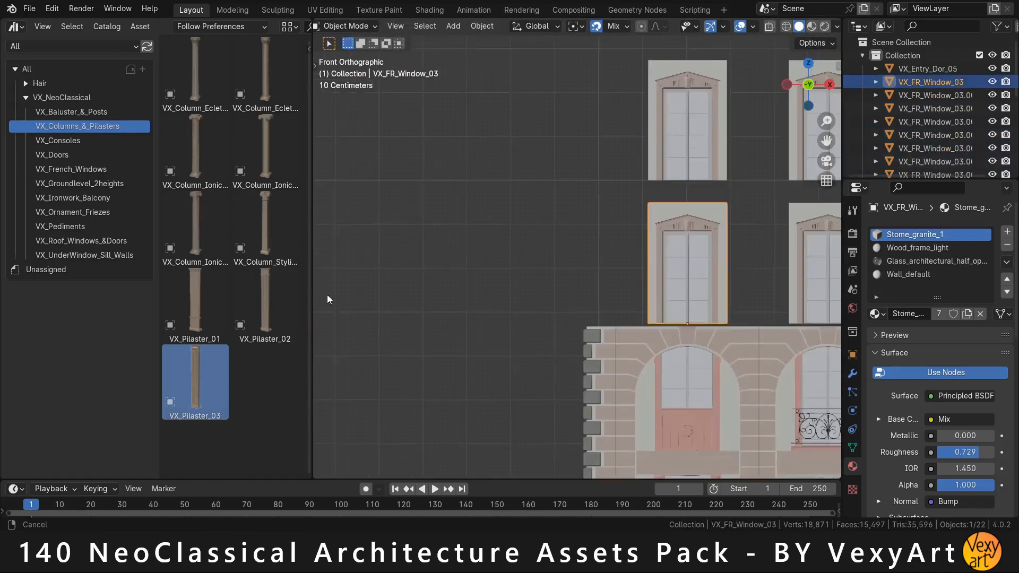
pyautogui.moveTo(666, 296); pyautogui.dragTo(602, 312, button='middle')
pyautogui.press('Tab')
pyautogui.click(520, 273)
pyautogui.press('g')
pyautogui.press('x')
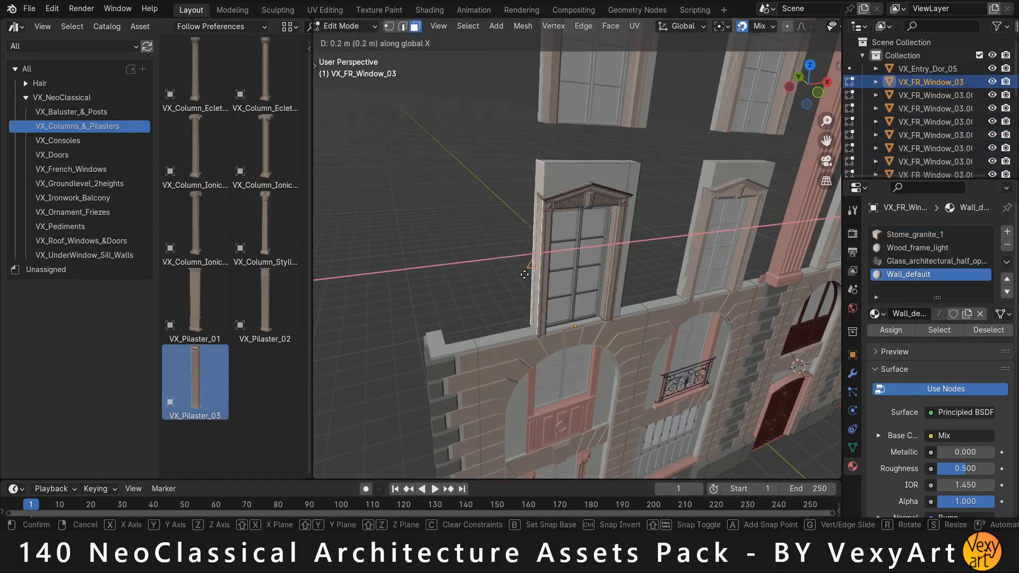
pyautogui.click(472, 286)
# Extend the opposite side face of the VX_FR_Window_03 wall panel along X to meet the neighbouring window.
pyautogui.moveTo(471, 287); pyautogui.dragTo(401, 282, button='middle')
pyautogui.click(664, 223)
pyautogui.press('g')
pyautogui.press('x')
pyautogui.click(667, 284)
pyautogui.scroll(-4, 667, 283)
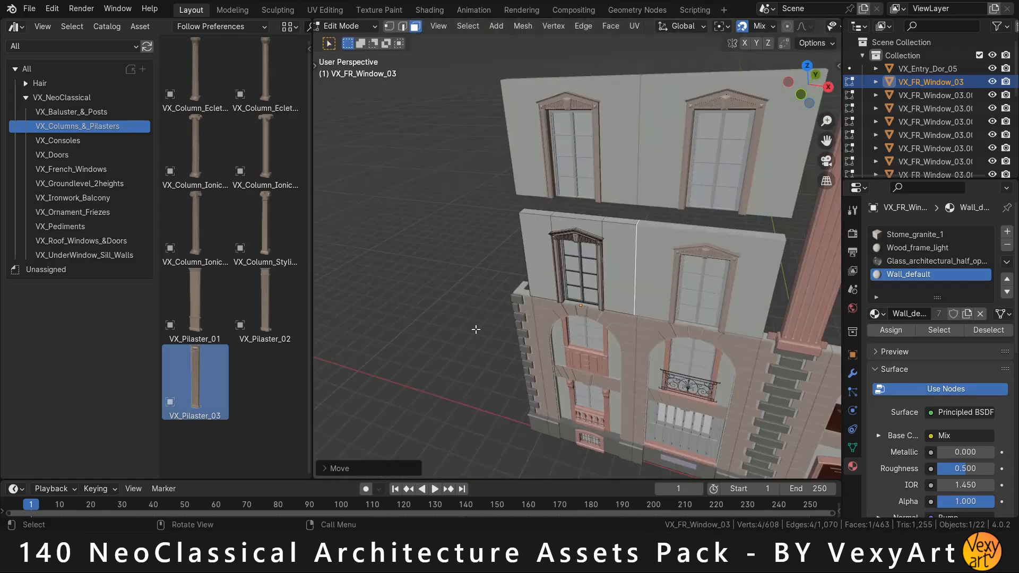
pyautogui.press('Tab')
# Open the mesh of the arched VX_FR_Window_08 above the entrance for editing.
pyautogui.scroll(-4, 476, 329)
pyautogui.moveTo(505, 371); pyautogui.dragTo(637, 318, button='middle')
pyautogui.click(532, 256)
pyautogui.press('Tab')
pyautogui.scroll(3, 532, 256)
# Try to stretch the side wall faces of VX_FR_Window_08 along X behind the pilaster.
pyautogui.moveTo(382, 323); pyautogui.dragTo(541, 250, button='middle')
pyautogui.keyDown('shift'); pyautogui.click(552, 276); pyautogui.keyUp('shift')
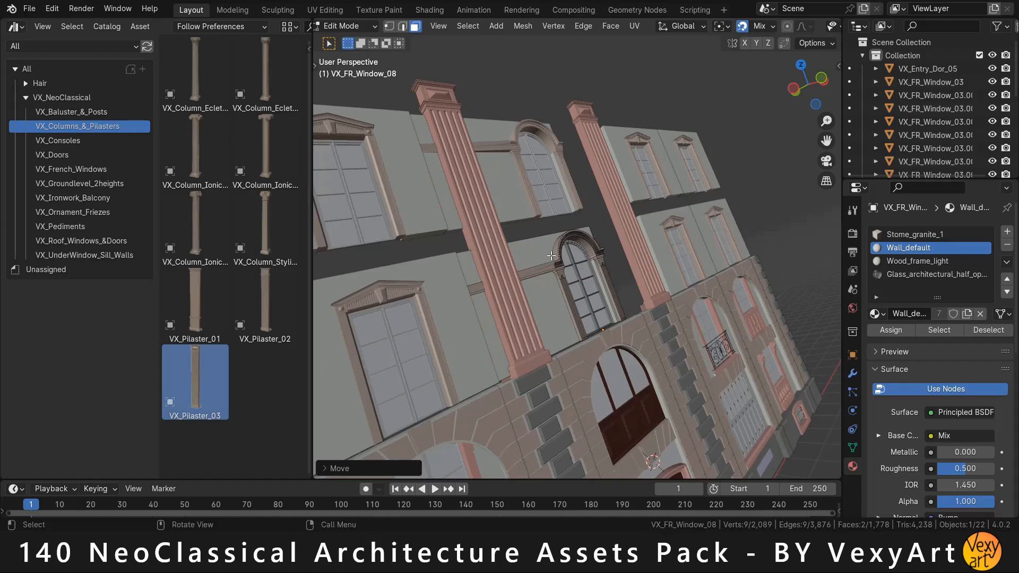
pyautogui.scroll(3, 552, 276)
pyautogui.hotkey('alt', 'a')
# Extrude the side wall faces of VX_FR_Window_08 along normals and shift them along X to the adjacent wall panel.
pyautogui.scroll(-2, 530, 252)
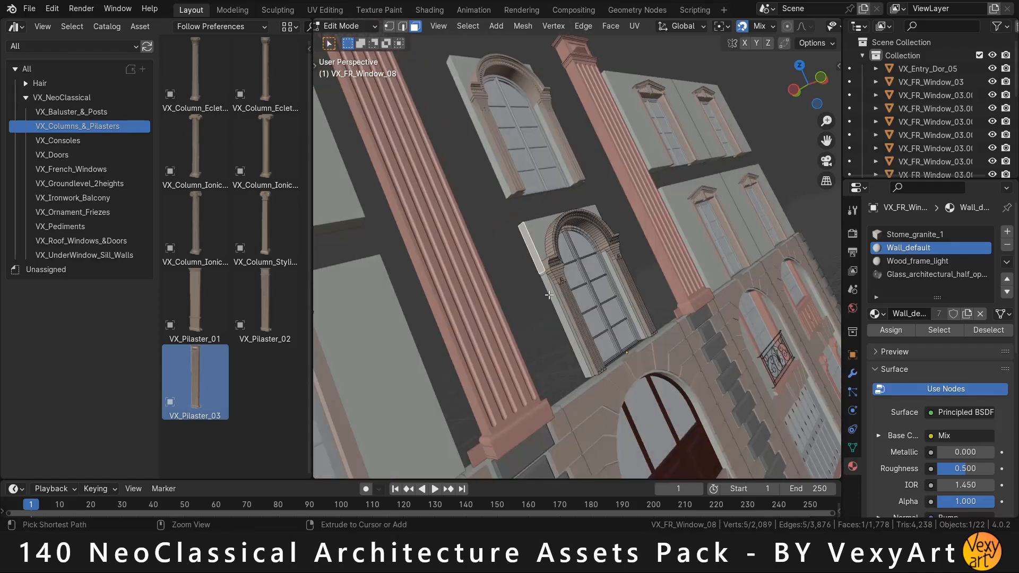
pyautogui.hotkey('alt', 'e')
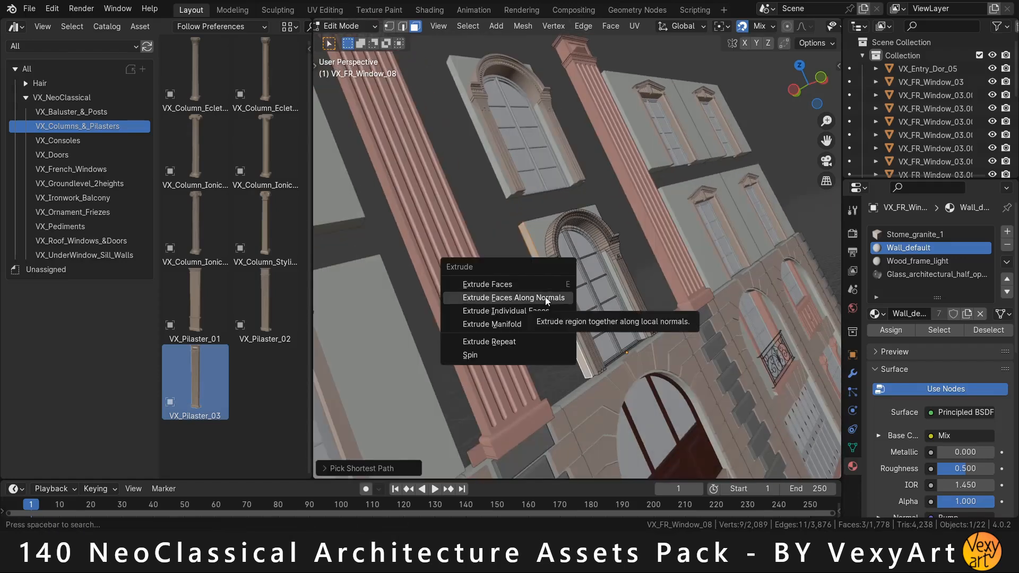
pyautogui.click(547, 298)
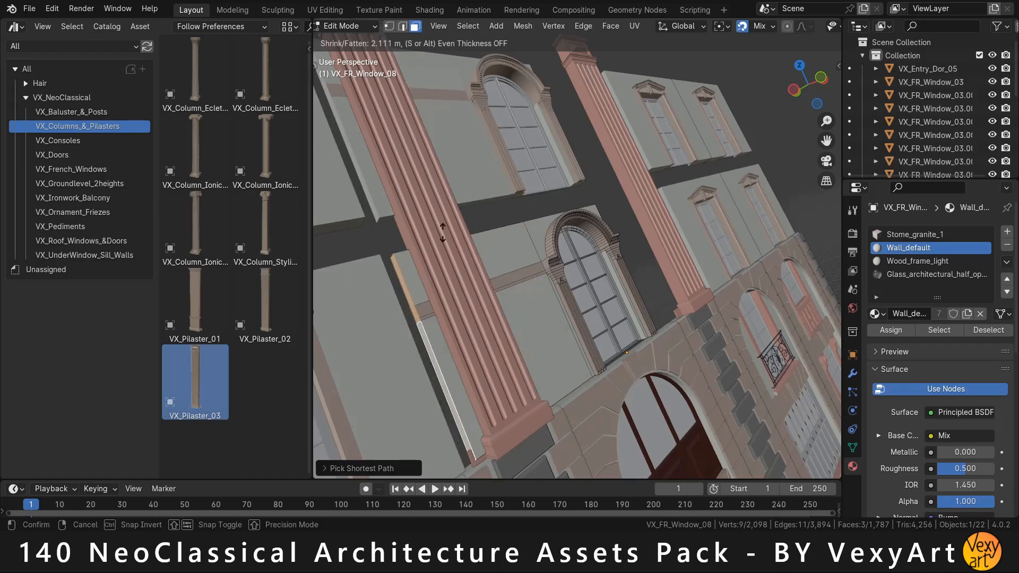
pyautogui.press('g')
pyautogui.press('x')
pyautogui.click(413, 249)
# Extrude the opposite side wall faces of VX_FR_Window_08 and shift them along X to close the gap behind the other pilaster.
pyautogui.moveTo(571, 265); pyautogui.dragTo(492, 279, button='middle')
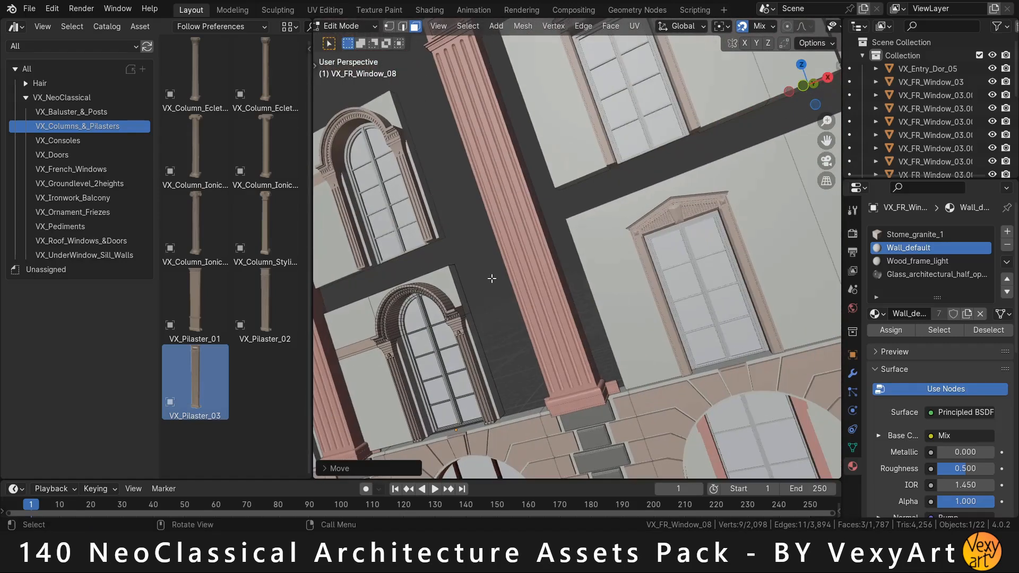
pyautogui.hotkey('alt', 'e')
pyautogui.click(472, 332)
pyautogui.click(496, 321)
pyautogui.press('g')
pyautogui.press('x')
pyautogui.click(566, 218)
pyautogui.moveTo(566, 218); pyautogui.dragTo(610, 213, button='middle')
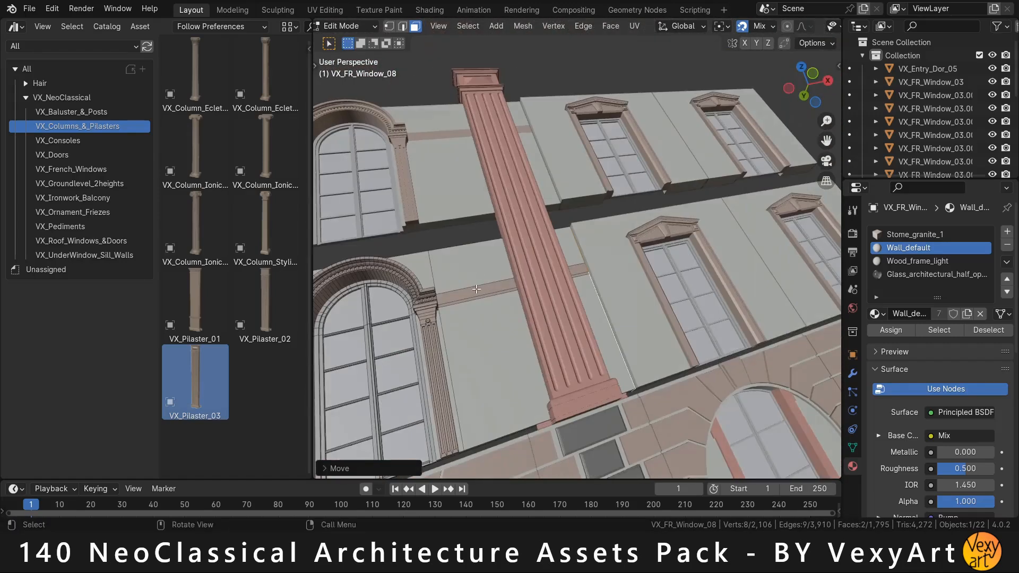
pyautogui.moveTo(663, 287); pyautogui.dragTo(739, 257, button='middle')
pyautogui.keyDown('shift'); pyautogui.click(621, 221); pyautogui.keyUp('shift')
pyautogui.keyDown('shift'); pyautogui.click(621, 231); pyautogui.keyUp('shift')
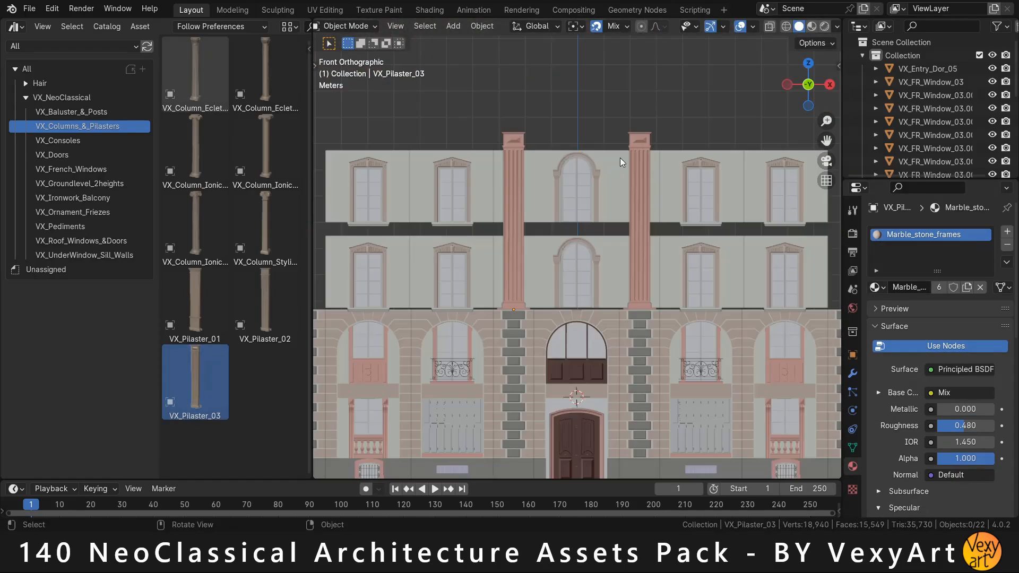
# Extend the moulding strip at the pilaster base about 5.02 m along X across the top of the ground level.
pyautogui.click(733, 60)
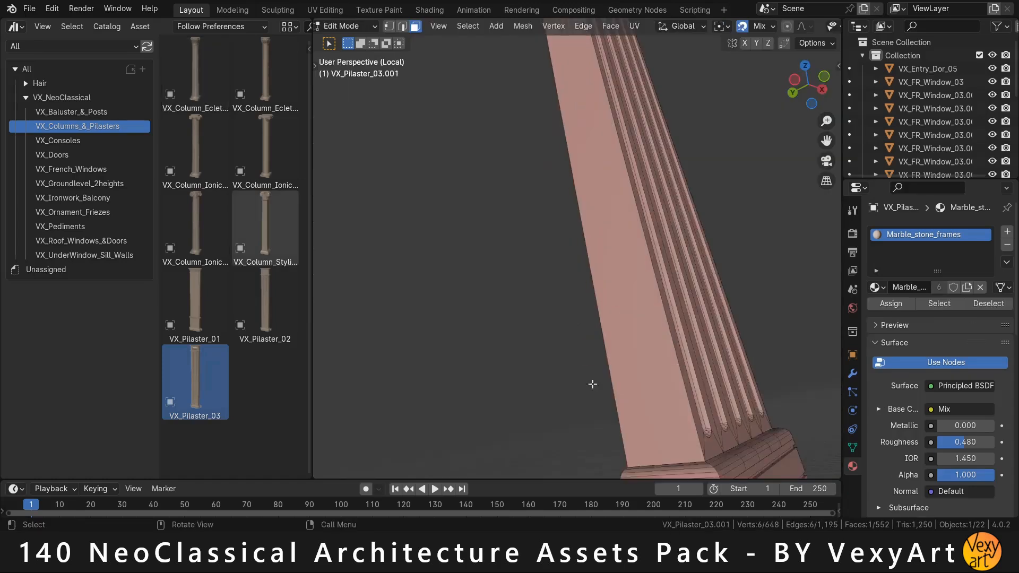
pyautogui.moveTo(478, 223); pyautogui.dragTo(493, 208, button='middle')
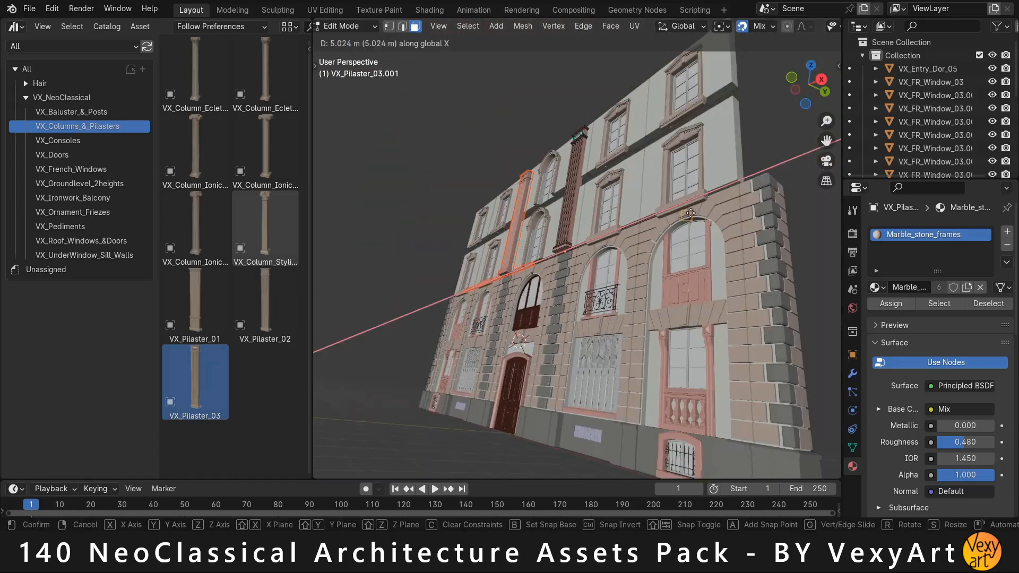
pyautogui.click(691, 214)
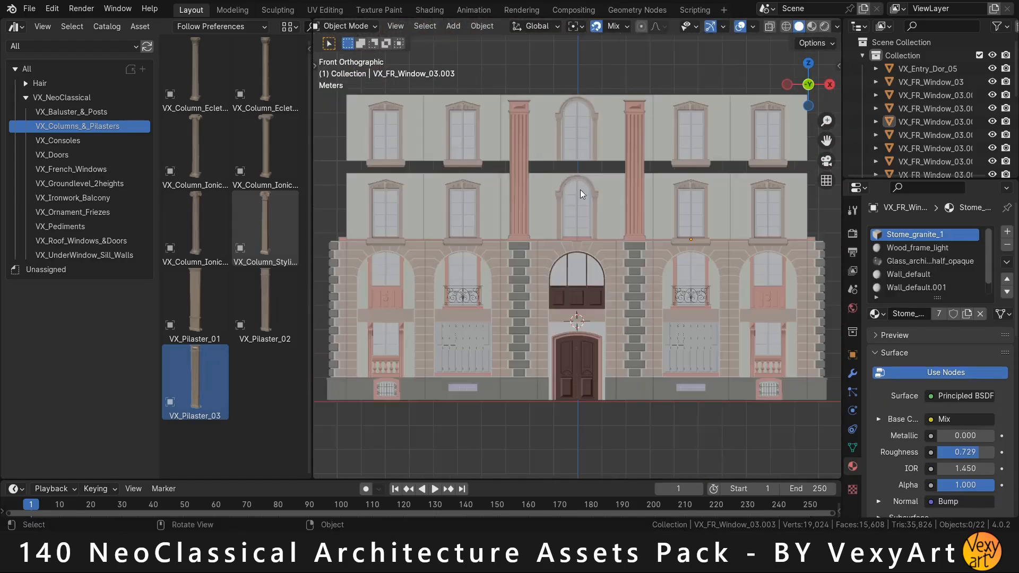
# Raise the lower row of French windows along Z to sit on top of the moulding strip.
pyautogui.scroll(6, 571, 203)
pyautogui.keyDown('shift'); pyautogui.moveTo(571, 203); pyautogui.dragTo(496, 361, button='middle'); pyautogui.keyUp('shift')
pyautogui.scroll(2, 495, 360)
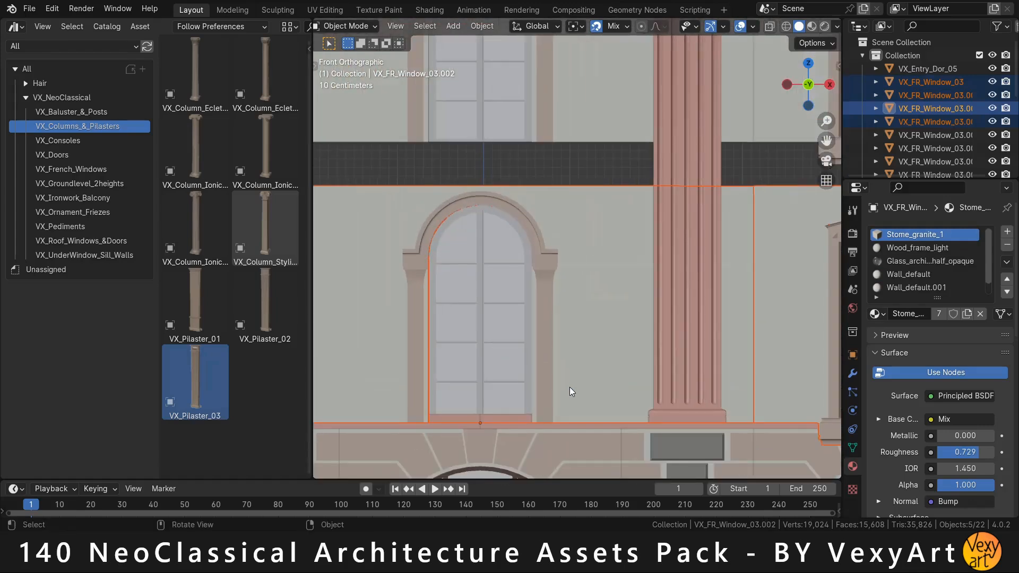
pyautogui.press('g')
pyautogui.press('z')
pyautogui.click(560, 365)
pyautogui.click(553, 396)
pyautogui.press('z')
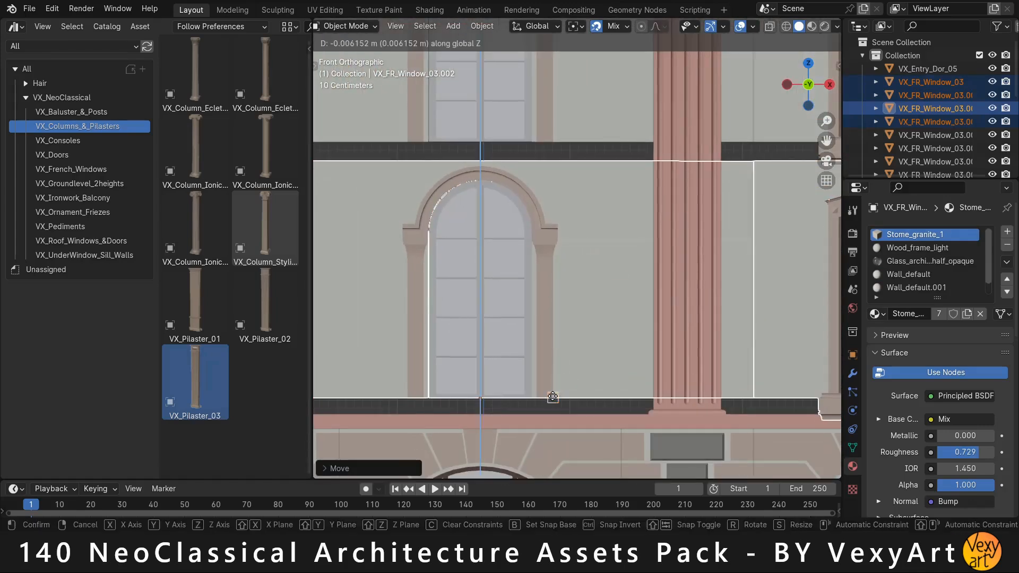
pyautogui.click(481, 411)
pyautogui.scroll(-9, 487, 393)
pyautogui.hotkey('alt', 'a')
# Move the upper row of French windows along Z, snapping its top edge to the pilaster tops.
pyautogui.scroll(1, 476, 220)
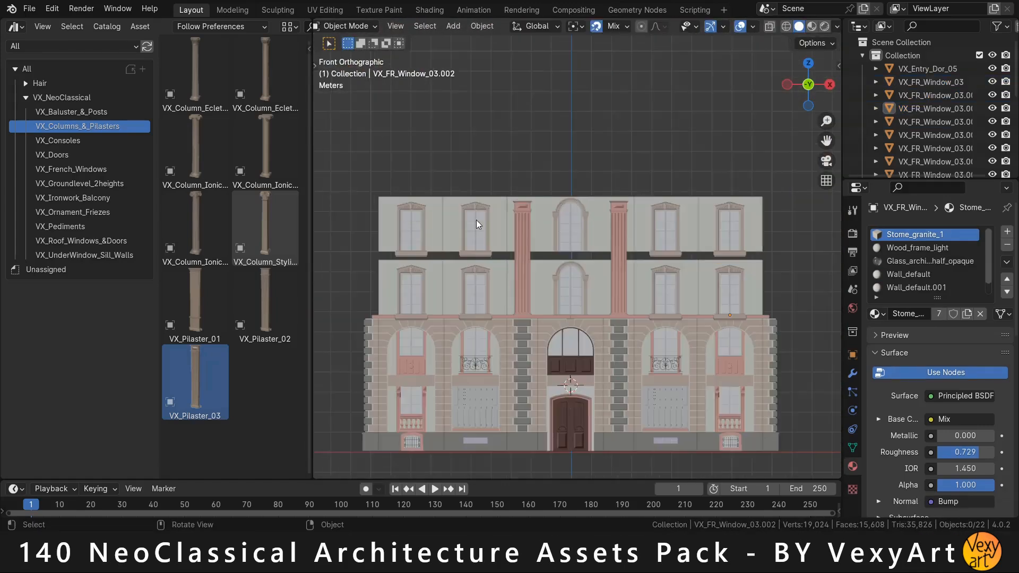
pyautogui.keyDown('shift'); pyautogui.click(722, 214); pyautogui.keyUp('shift')
pyautogui.keyDown('shift'); pyautogui.click(666, 217); pyautogui.keyUp('shift')
pyautogui.scroll(2, 564, 212)
pyautogui.press('g')
pyautogui.press('b')
pyautogui.click(478, 174)
pyautogui.press('z')
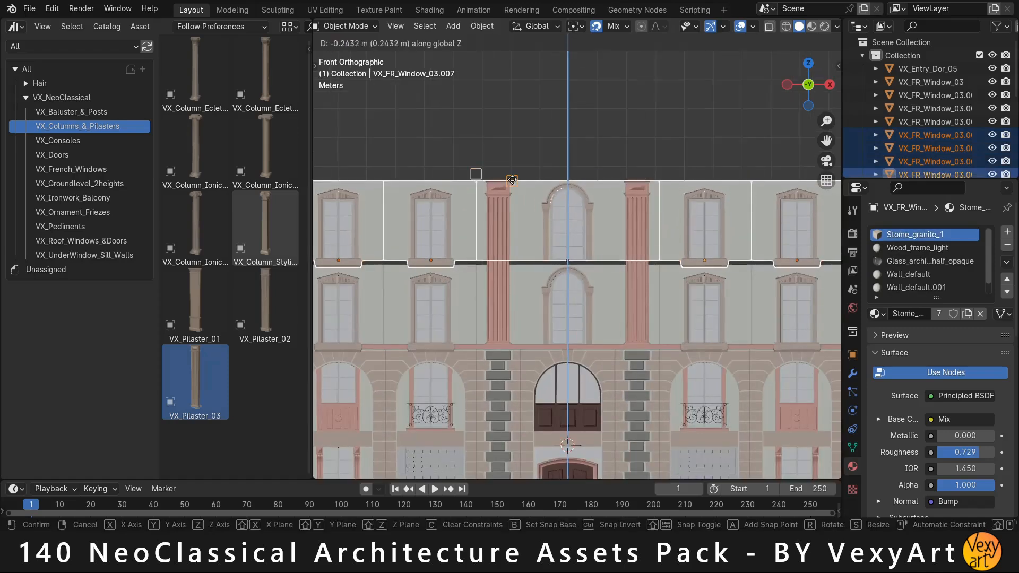
pyautogui.click(513, 176)
pyautogui.hotkey('alt', 'a')
# Add a cube in an empty scene and scale its mesh about 3.7 times along Y into a long bar.
pyautogui.press('t')
pyautogui.scroll(-2, 518, 169)
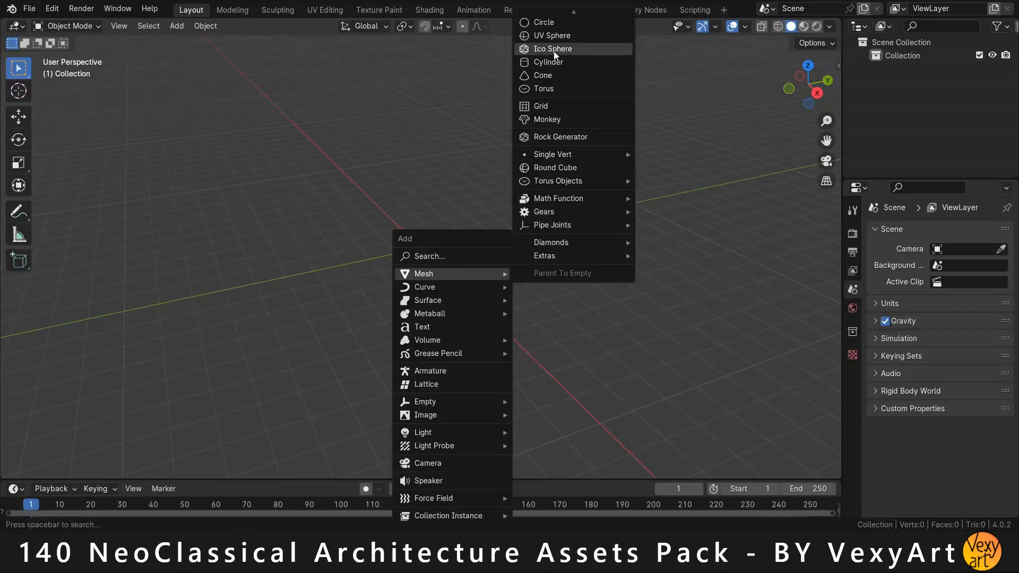
pyautogui.click(553, 48)
pyautogui.press('Tab')
pyautogui.press('s')
pyautogui.press('x')
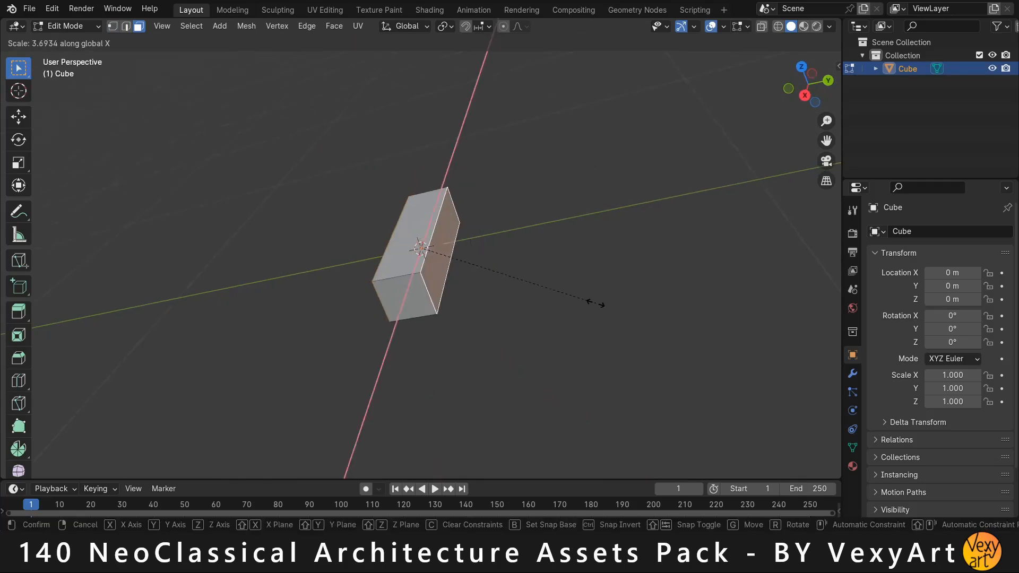
pyautogui.press('y')
pyautogui.click(594, 302)
# Extrude lengthwise faces on the bar's side to form a stepped moulding profile.
pyautogui.press('2')
pyautogui.press('3')
pyautogui.keyDown('shift'); pyautogui.click(358, 305); pyautogui.keyUp('shift')
pyautogui.press('e')
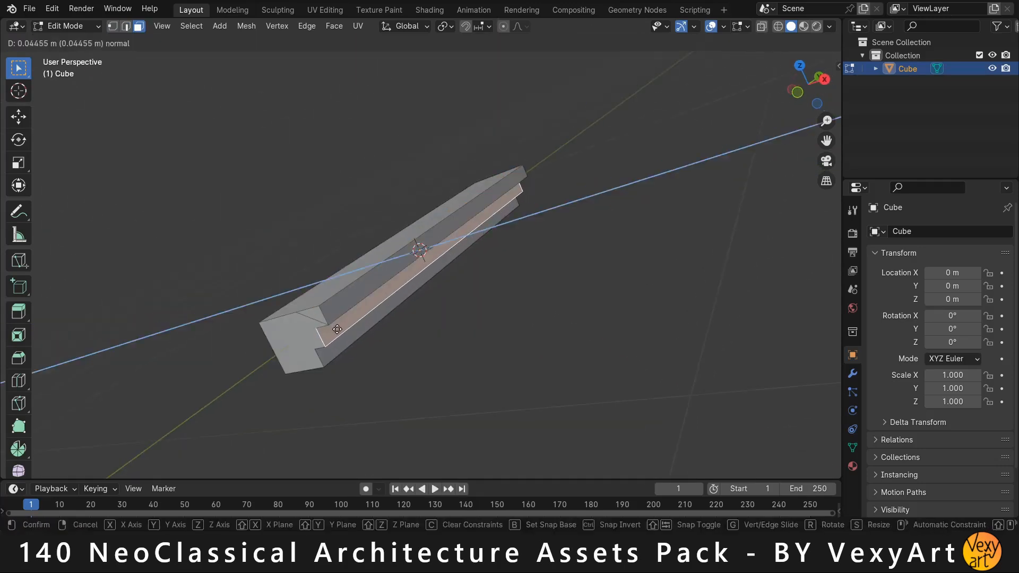
pyautogui.click(366, 301)
# Refine the moulding profile by moving its lengthwise edges, including the lower one along X, and finish mesh editing.
pyautogui.press('2')
pyautogui.click(416, 289)
pyautogui.moveTo(350, 301); pyautogui.dragTo(403, 319, button='middle')
pyautogui.press('g')
pyautogui.click(418, 268)
pyautogui.press('g')
pyautogui.press('x')
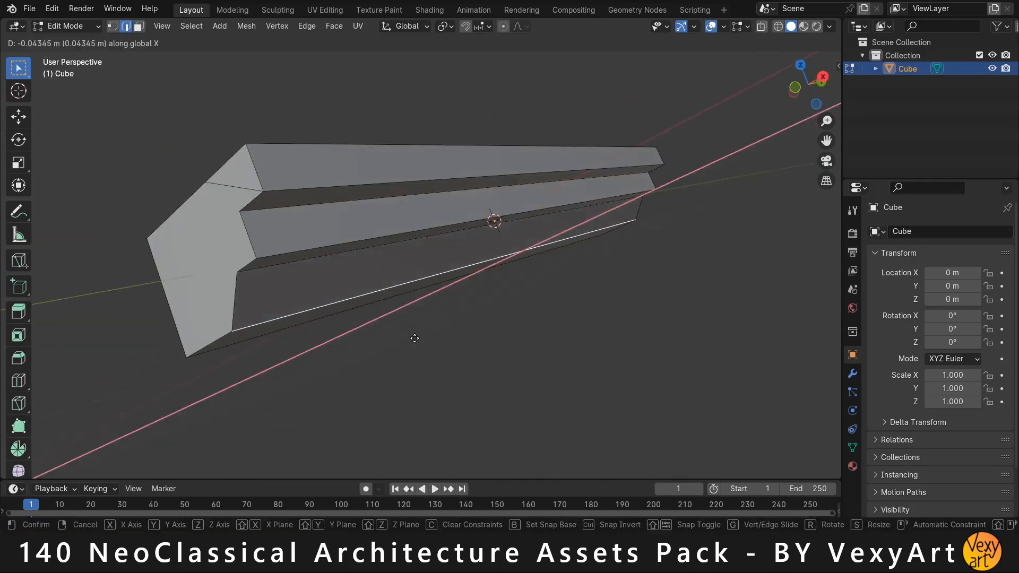
pyautogui.click(378, 265)
pyautogui.moveTo(379, 266); pyautogui.dragTo(421, 234, button='middle')
pyautogui.press('3')
pyautogui.keyDown('alt'); pyautogui.click(421, 234); pyautogui.keyUp('alt')
pyautogui.press('Tab')
pyautogui.scroll(-5, 534, 191)
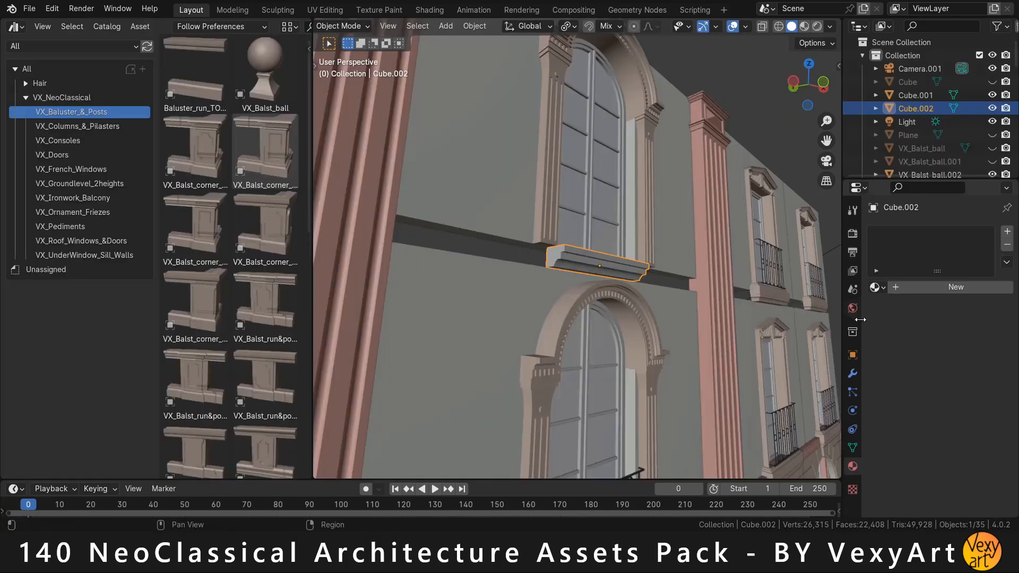
# Assign the Marble_stone_frames material to the moulding between the two arched windows.
pyautogui.click(877, 287)
pyautogui.click(820, 307)
pyautogui.scroll(-5, 629, 284)
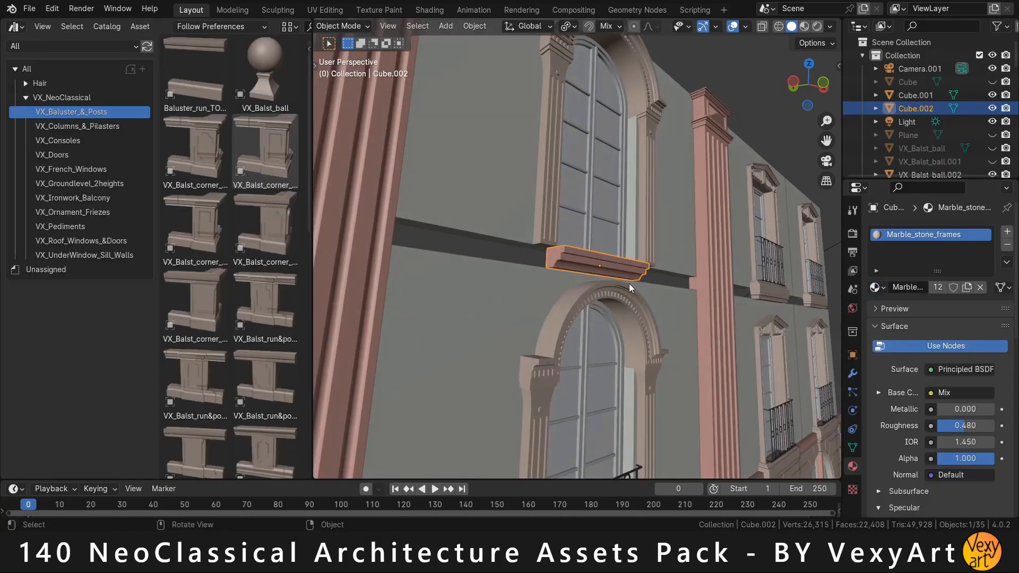
# Stretch the whole moulding mesh along X across the facade between the two upper storeys.
pyautogui.press('Tab')
pyautogui.press('a')
pyautogui.moveTo(573, 260); pyautogui.dragTo(555, 281, button='middle')
pyautogui.press('s')
pyautogui.press('x')
pyautogui.click(815, 262)
# Adjust the stretched moulding by moving a selected face along X and Y near the balcony window sill.
pyautogui.scroll(6, 494, 277)
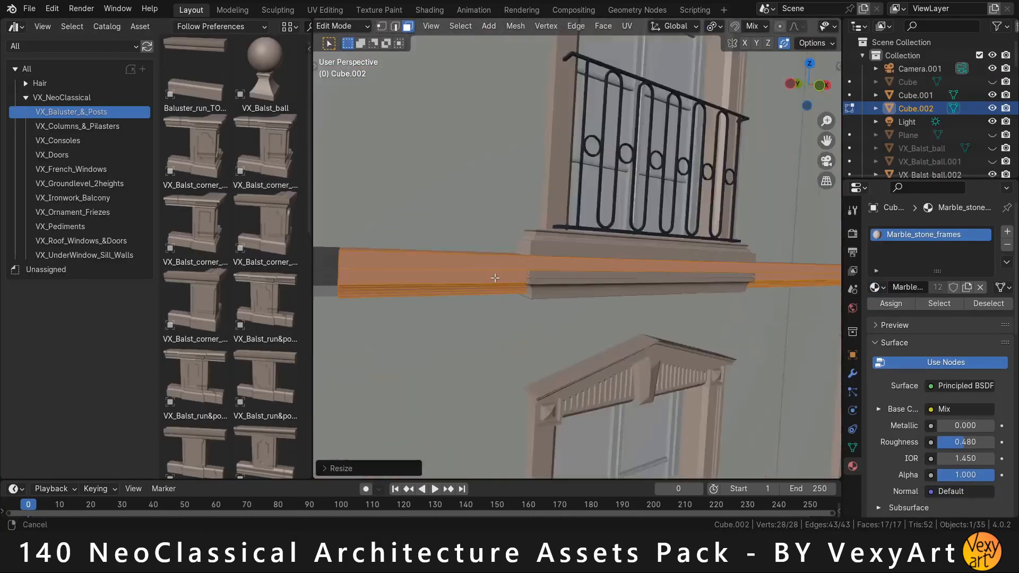
pyautogui.click(584, 180)
pyautogui.press('g')
pyautogui.press('x')
pyautogui.click(539, 180)
pyautogui.press('g')
pyautogui.press('y')
pyautogui.click(483, 152)
pyautogui.scroll(-8, 483, 151)
pyautogui.moveTo(483, 152); pyautogui.dragTo(755, 146, button='middle')
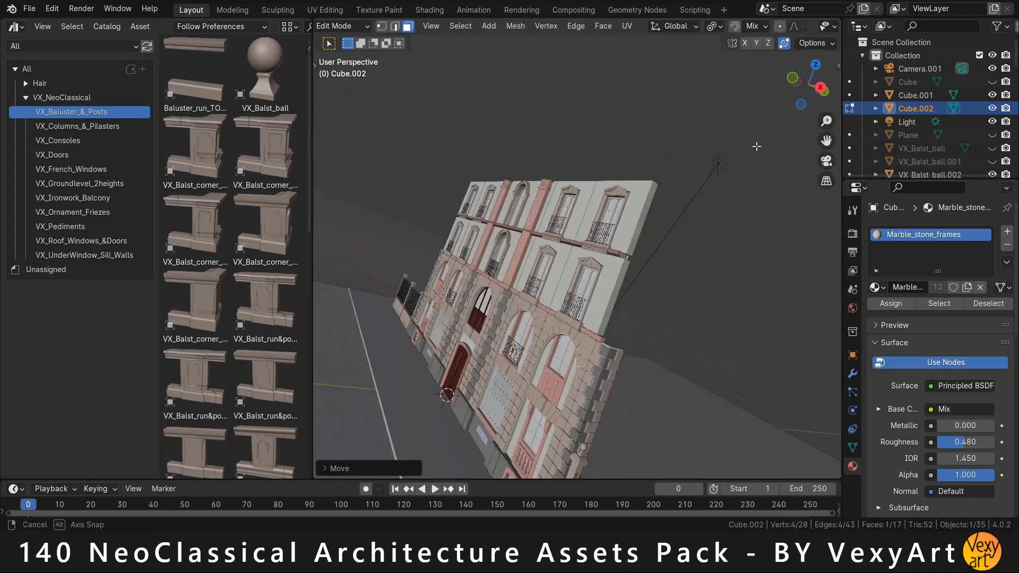
pyautogui.scroll(10, 605, 186)
pyautogui.click(605, 186)
pyautogui.scroll(-6, 593, 190)
pyautogui.keyDown('shift'); pyautogui.click(581, 234); pyautogui.keyUp('shift')
pyautogui.scroll(6, 592, 190)
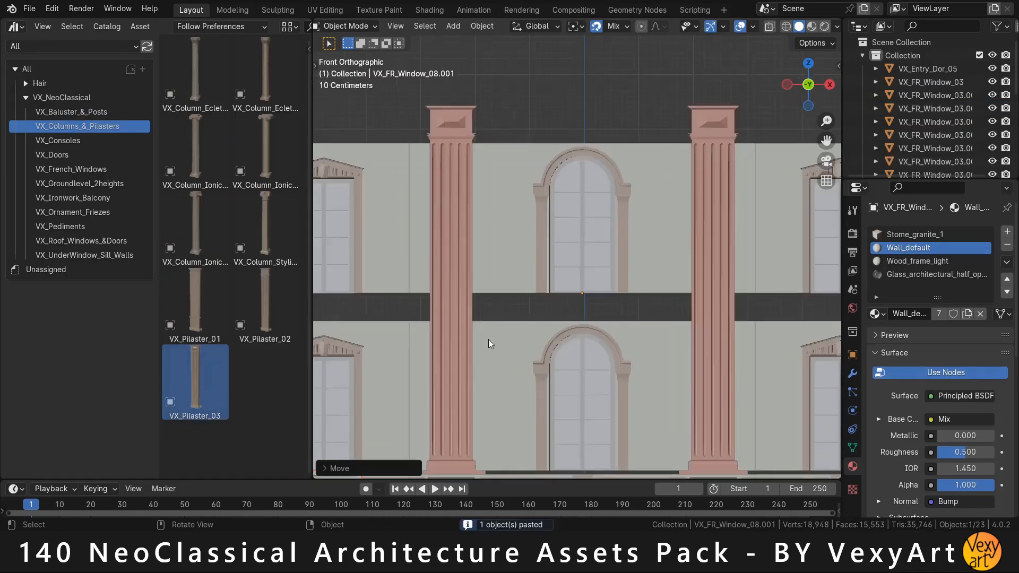
# Isolate the pasted VX_window_set.001 piece below the French window and delete its unwanted wall faces.
pyautogui.scroll(6, 491, 345)
pyautogui.click(642, 298)
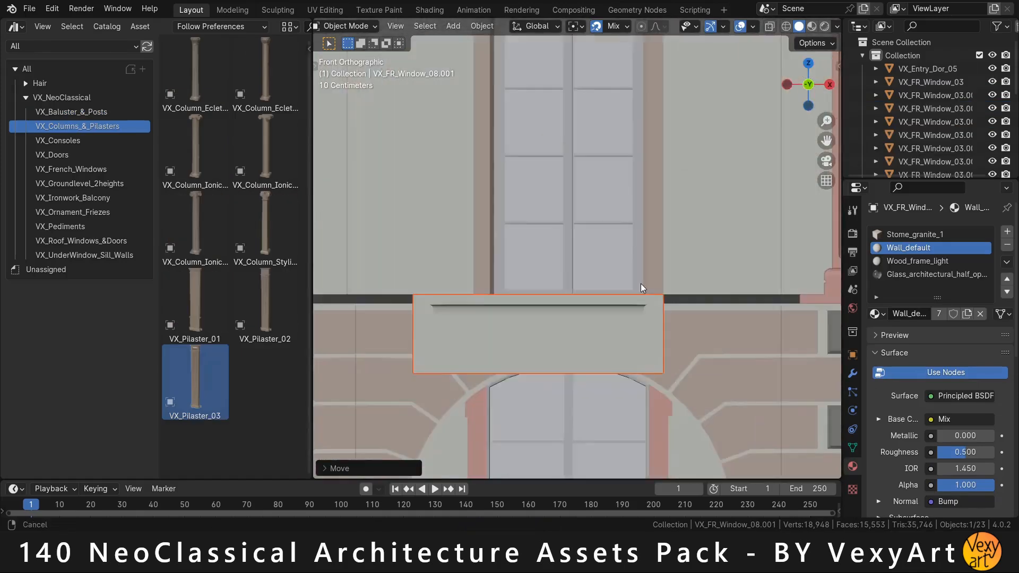
pyautogui.moveTo(642, 289); pyautogui.dragTo(743, 212, button='middle')
pyautogui.press('Tab')
pyautogui.click(455, 296)
pyautogui.keyDown('shift'); pyautogui.click(387, 300); pyautogui.keyUp('shift')
pyautogui.press('KP_Divide')
pyautogui.moveTo(478, 250); pyautogui.dragTo(551, 377, button='middle')
pyautogui.keyDown('shift'); pyautogui.click(547, 390); pyautogui.keyUp('shift')
pyautogui.press('x')
pyautogui.click(544, 390)
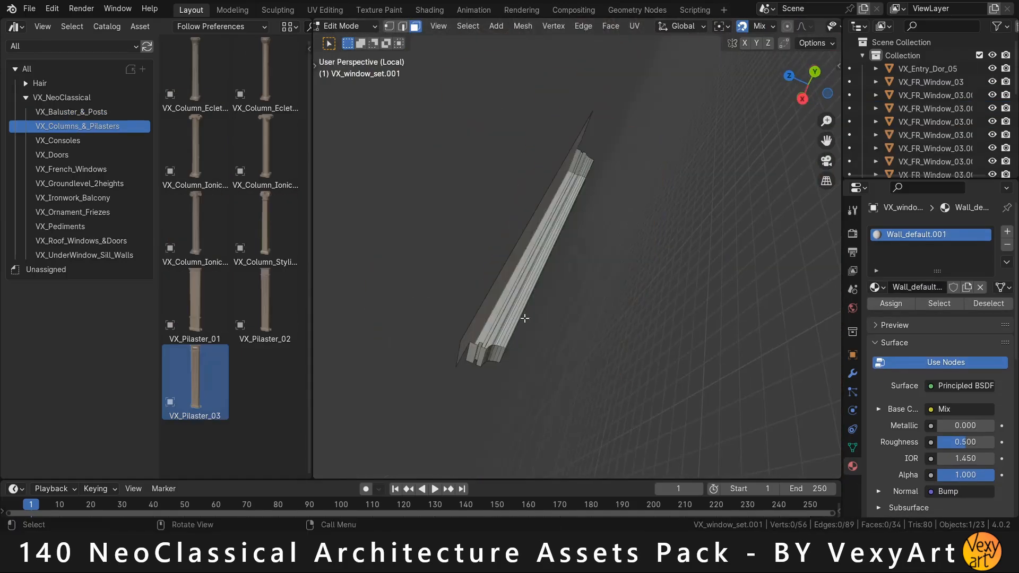
# Remove leftover geometry from the sill moulding and fill its open end profile with a face.
pyautogui.moveTo(524, 318); pyautogui.dragTo(631, 260, button='middle')
pyautogui.click(636, 254)
pyautogui.click(490, 174)
pyautogui.press('Return')
pyautogui.press('x')
pyautogui.moveTo(557, 213); pyautogui.dragTo(648, 122, button='middle')
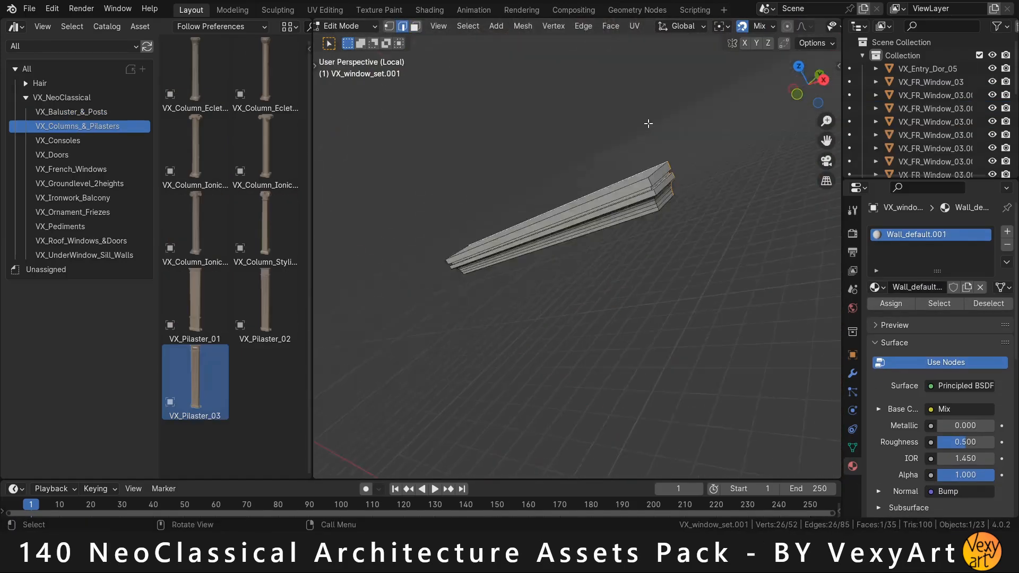
# Snap the finished sill moulding below the French window and join it to VX_FR_Window_03.001.
pyautogui.press('KP_Divide')
pyautogui.press('Tab')
pyautogui.moveTo(478, 254); pyautogui.dragTo(528, 312, button='middle')
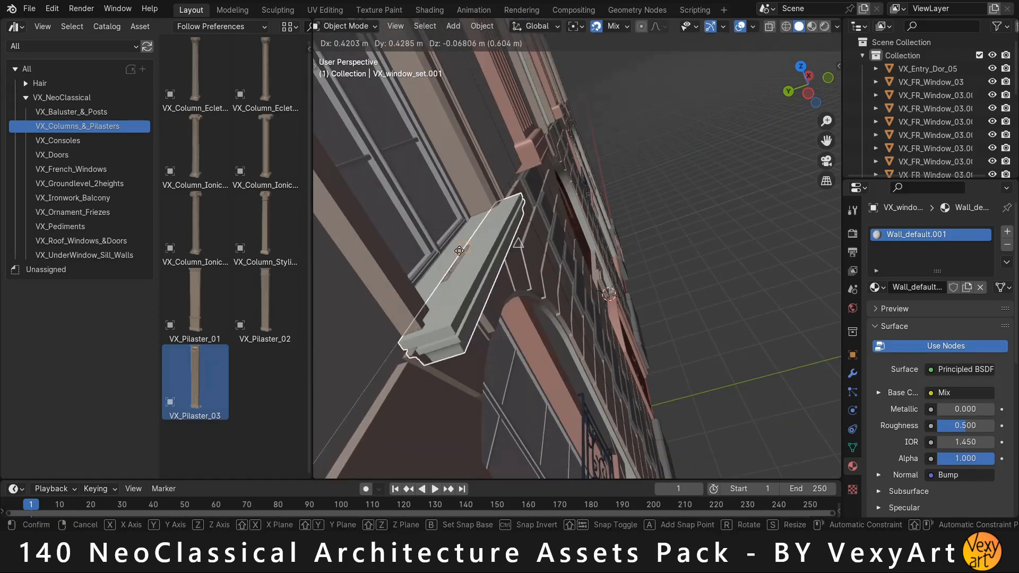
pyautogui.click(467, 236)
pyautogui.moveTo(467, 236); pyautogui.dragTo(626, 295, button='middle')
pyautogui.keyDown('shift'); pyautogui.click(521, 192); pyautogui.keyUp('shift')
pyautogui.hotkey('ctrl', 'j')
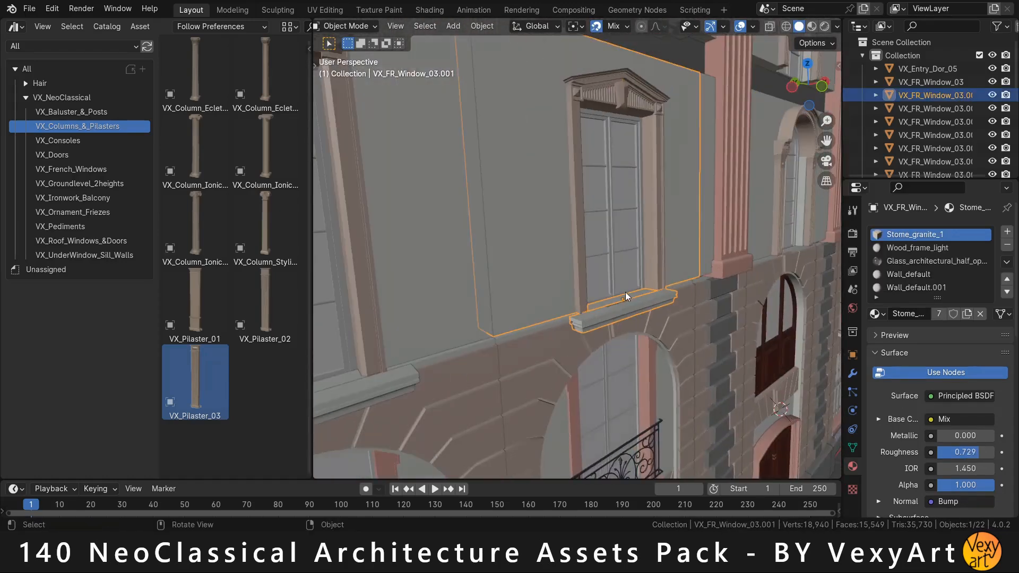
# Select the linked sill geometry inside VX_FR_Window_03.001 and snap it to align with the base of the window.
pyautogui.press('Tab')
pyautogui.press('l')
pyautogui.press('KP_Divide')
pyautogui.press('g')
pyautogui.press('b')
pyautogui.click(492, 315)
pyautogui.press('z')
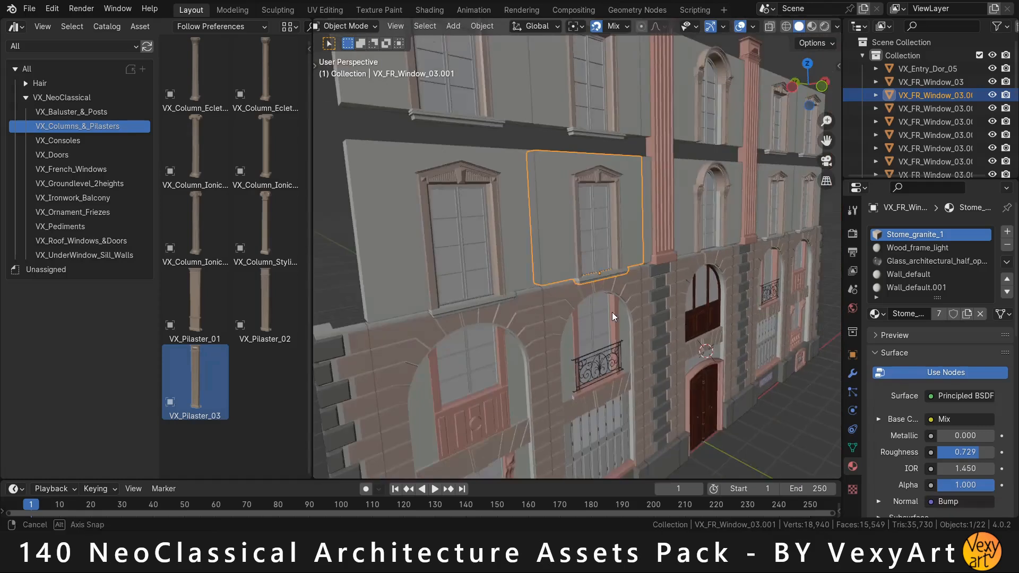
# Add the VX_Balst_corner_x1 asset beside the upper central arched window and rotate it -90° about X.
pyautogui.moveTo(612, 312); pyautogui.dragTo(374, 301, button='middle')
pyautogui.press('KP_1')
pyautogui.click(71, 112)
pyautogui.moveTo(195, 151); pyautogui.dragTo(641, 233)
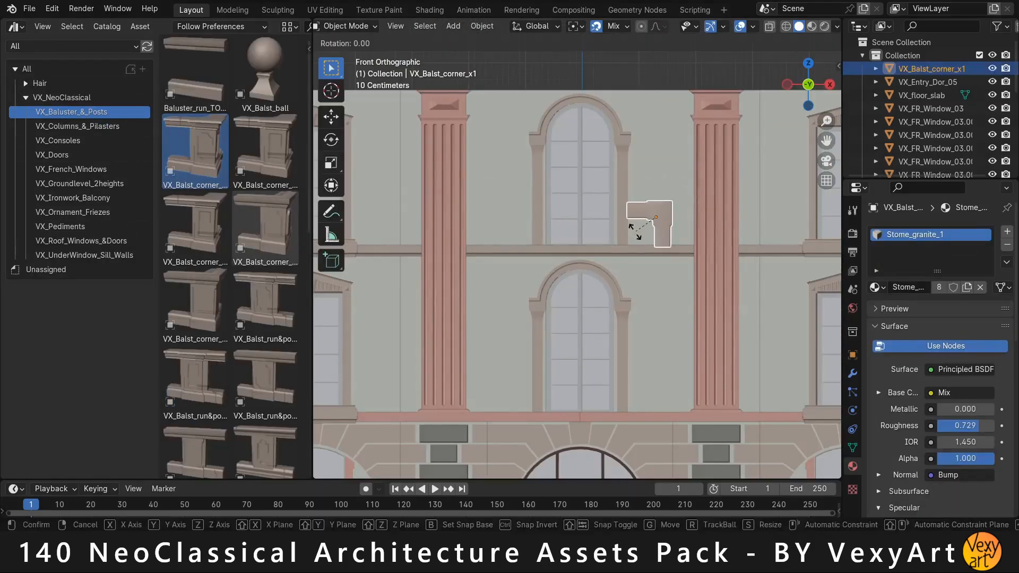
pyautogui.press('x')
pyautogui.press('-')
pyautogui.press('9')
pyautogui.press('0')
pyautogui.press('Return')
# Delete the unneeded linked parts from the balustrade corner's mesh.
pyautogui.moveTo(635, 232); pyautogui.dragTo(712, 266, button='middle')
pyautogui.press('Tab')
pyautogui.press('l')
pyautogui.press('l')
pyautogui.press('x')
pyautogui.press('Tab')
pyautogui.moveTo(656, 355); pyautogui.dragTo(593, 248, button='middle')
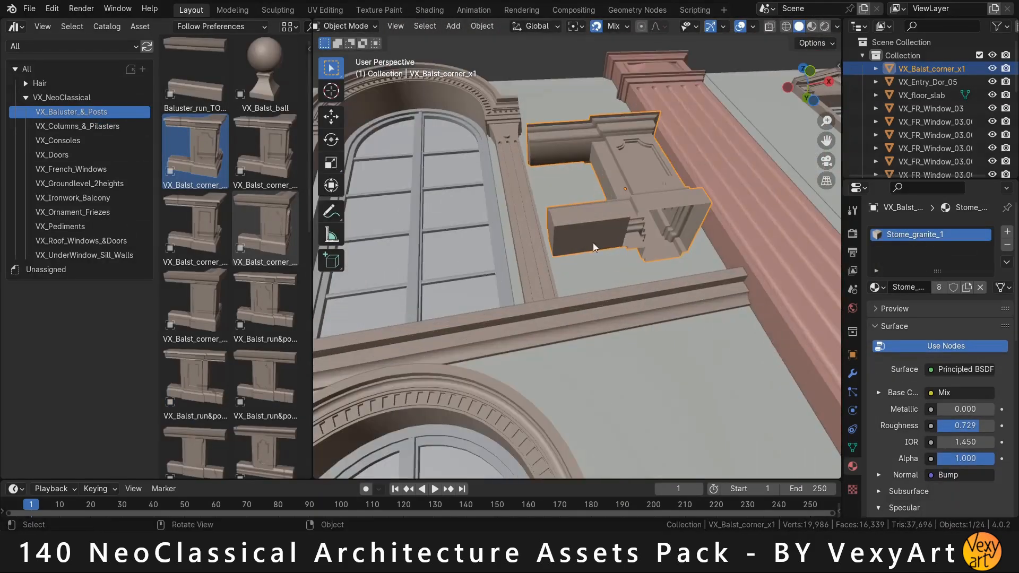
pyautogui.click(628, 253)
pyautogui.click(560, 298)
pyautogui.press('Tab')
pyautogui.moveTo(559, 299); pyautogui.dragTo(538, 185, button='middle')
pyautogui.press('Tab')
# Move the balustrade corner along Z and Y, snapping it to the moulding below the upper central window.
pyautogui.press('g')
pyautogui.press('z')
pyautogui.press('b')
pyautogui.click(577, 164)
pyautogui.click(719, 184)
pyautogui.press('g')
pyautogui.press('y')
pyautogui.press('b')
pyautogui.click(577, 164)
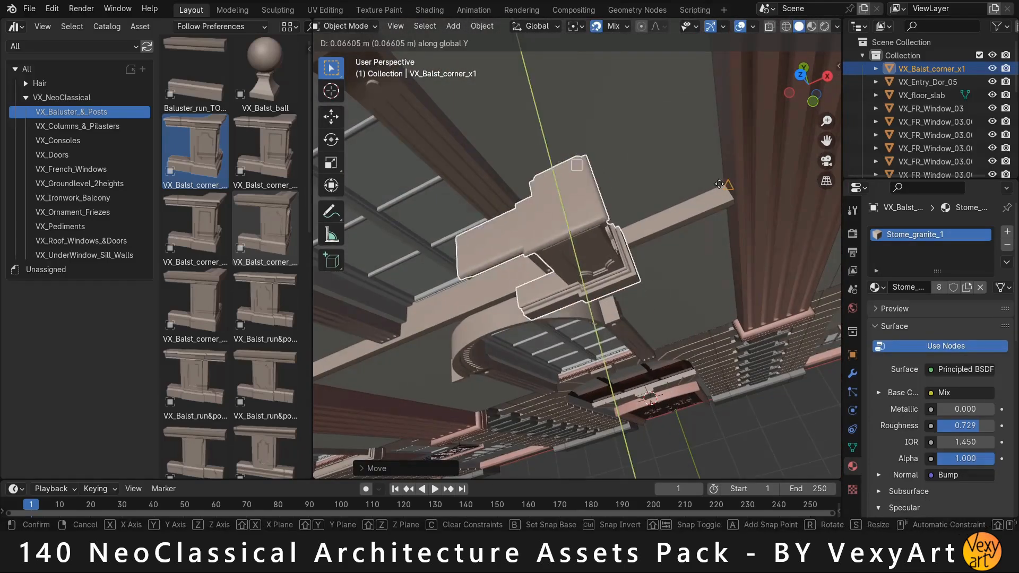
pyautogui.click(719, 184)
# Place the 3D cursor on the window's centre and mirror a copy of the balustrade corner along X.
pyautogui.moveTo(719, 184); pyautogui.dragTo(664, 250, button='middle')
pyautogui.rightClick(611, 264)
pyautogui.keyDown('shift'); pyautogui.moveTo(611, 264); pyautogui.dragTo(605, 268, button='right'); pyautogui.keyUp('shift')
pyautogui.hotkey('ctrl', 'm')
pyautogui.press('x')
pyautogui.click(774, 211)
# Adjust the balustrade corner's mesh so the rails of both halves meet at the window's centre.
pyautogui.click(522, 250)
pyautogui.moveTo(563, 255); pyautogui.dragTo(541, 244, button='middle')
pyautogui.click(523, 250)
pyautogui.press('Tab')
pyautogui.click(561, 234)
pyautogui.click(611, 201)
pyautogui.press('Tab')
pyautogui.moveTo(623, 266); pyautogui.dragTo(631, 187, button='middle')
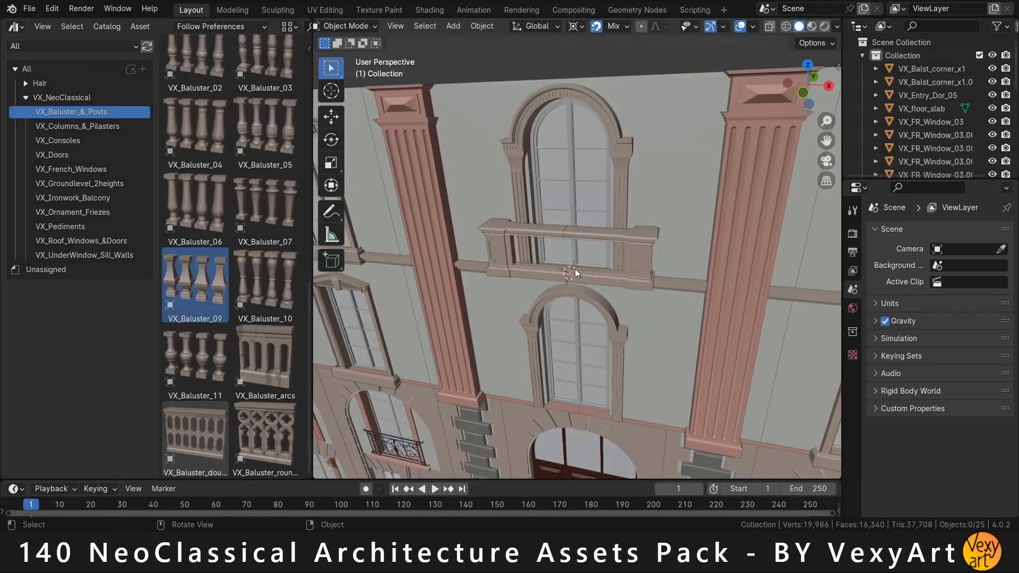
# Add the VX_Baluster_09 asset to the balcony and set its array count to 8.
pyautogui.moveTo(195, 286); pyautogui.dragTo(525, 266)
pyautogui.scroll(3, 526, 266)
pyautogui.doubleClick(957, 289)
pyautogui.write('8')
pyautogui.press('Return')
# Move the baluster row along X to centre it between the two balcony posts.
pyautogui.press('g')
pyautogui.press('x')
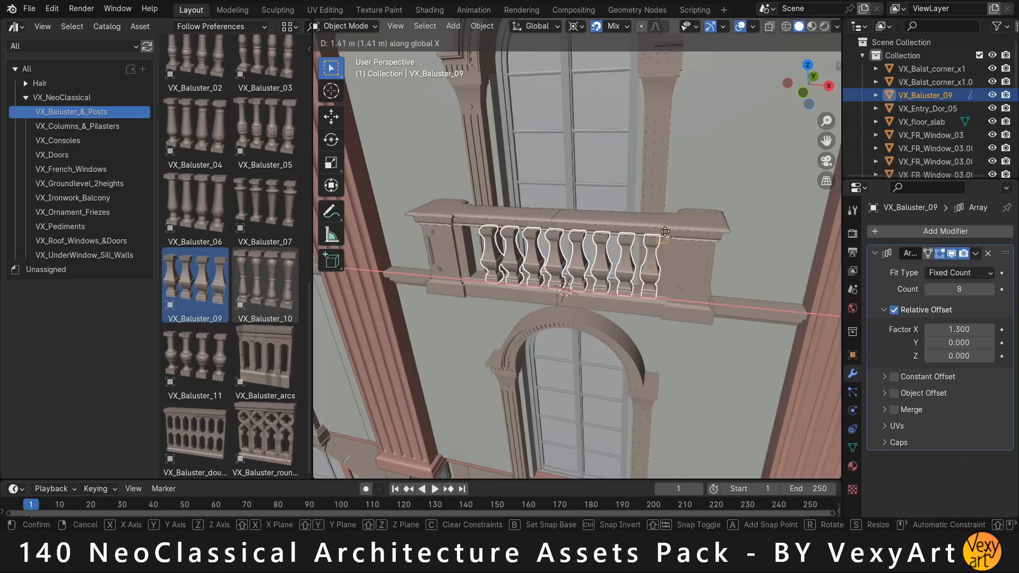
pyautogui.click(553, 298)
pyautogui.press('KP_1')
pyautogui.scroll(2, 552, 300)
pyautogui.press('g')
pyautogui.press('x')
pyautogui.click(580, 283)
# Snap the baluster row along Y so it sits in line with the balcony's rail and base.
pyautogui.moveTo(580, 283); pyautogui.dragTo(600, 210, button='middle')
pyautogui.scroll(2, 669, 366)
pyautogui.press('g')
pyautogui.press('b')
pyautogui.click(557, 319)
pyautogui.press('y')
pyautogui.click(586, 307)
# Add the VX_console_10 bracket and position it along X under one end of the central balcony.
pyautogui.press('KP_1')
pyautogui.scroll(-3, 599, 208)
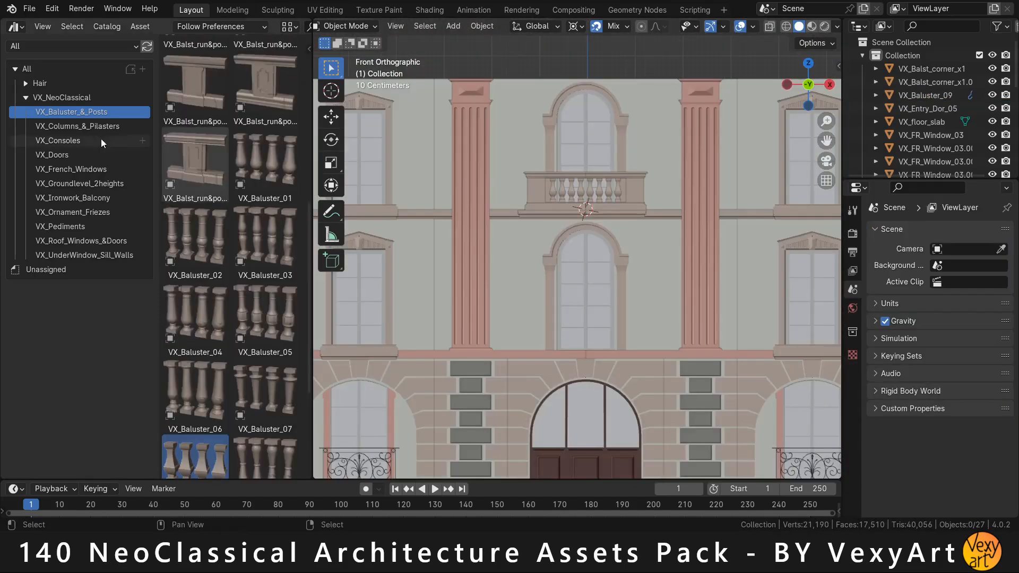
pyautogui.click(87, 142)
pyautogui.click(264, 354)
pyautogui.moveTo(514, 60); pyautogui.dragTo(513, 60)
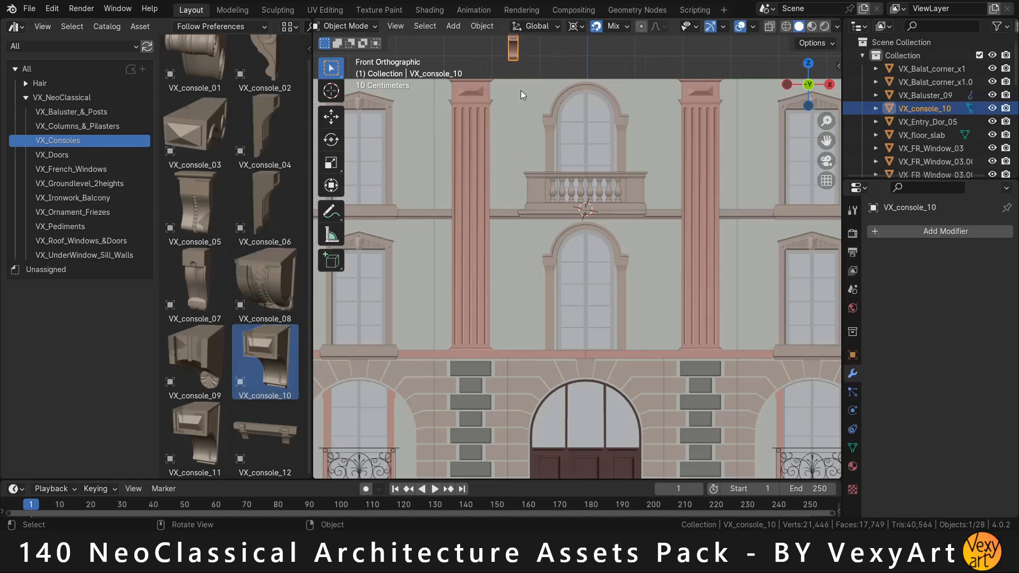
pyautogui.click(522, 241)
pyautogui.press('g')
pyautogui.press('x')
pyautogui.moveTo(533, 242); pyautogui.dragTo(503, 204, button='middle')
pyautogui.scroll(5, 503, 204)
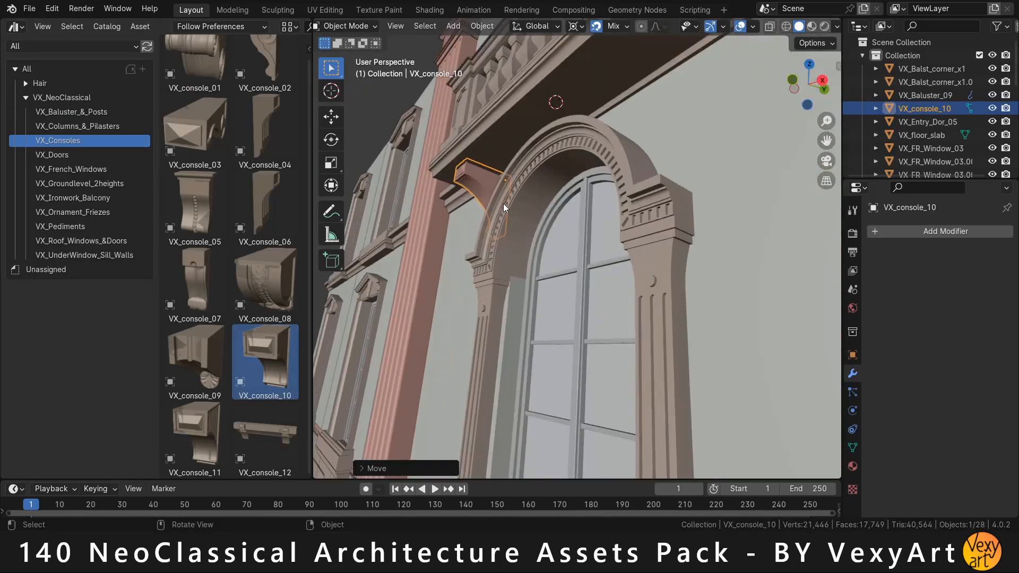
# Move the console bracket along Y, snapping its back corner to the facade wall beneath the balcony.
pyautogui.moveTo(378, 196); pyautogui.dragTo(543, 197, button='middle')
pyautogui.scroll(2, 598, 289)
pyautogui.scroll(2, 542, 197)
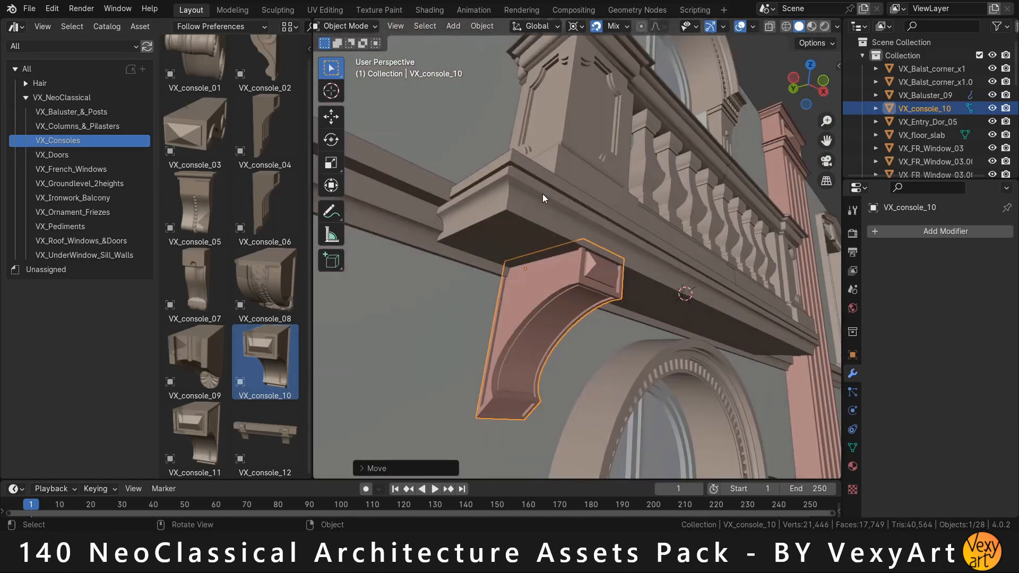
pyautogui.press('g')
pyautogui.press('y')
pyautogui.click(552, 240)
pyautogui.moveTo(552, 240); pyautogui.dragTo(554, 245, button='middle')
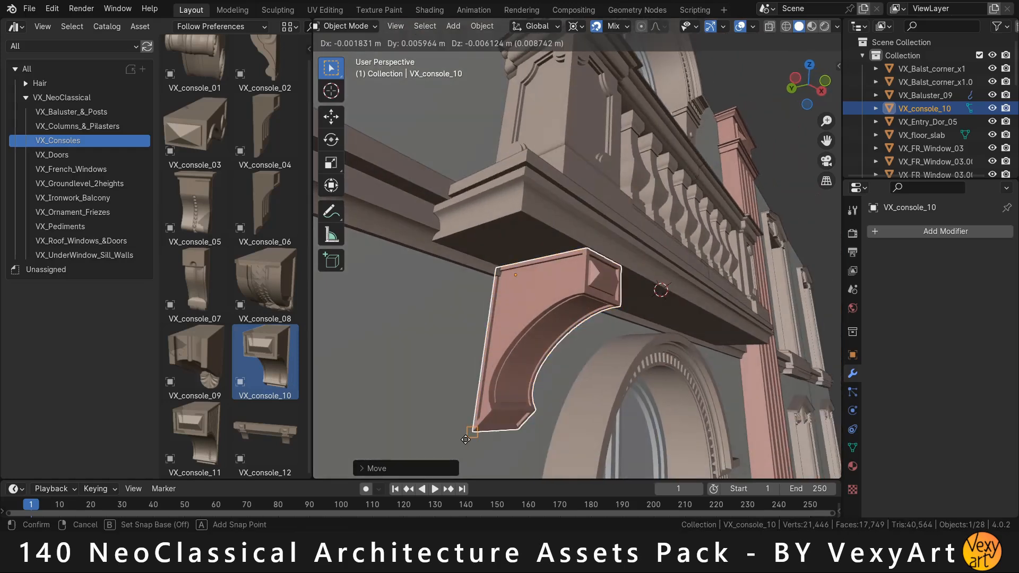
pyautogui.click(465, 439)
pyautogui.press('y')
pyautogui.click(436, 294)
pyautogui.moveTo(435, 294); pyautogui.dragTo(708, 282, button='middle')
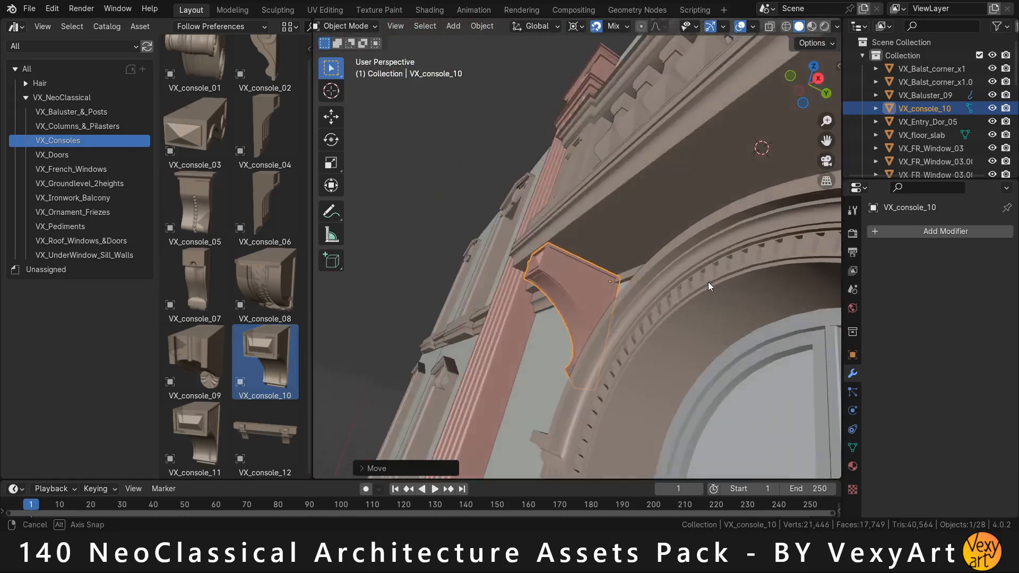
# Make a linked duplicate of the console bracket and mirror it along X under the balcony's opposite end.
pyautogui.press('KP_1')
pyautogui.scroll(-5, 635, 292)
pyautogui.hotkey('alt', 'd')
pyautogui.rightClick(635, 292)
pyautogui.hotkey('ctrl', 'm')
pyautogui.press('x')
pyautogui.click(635, 292)
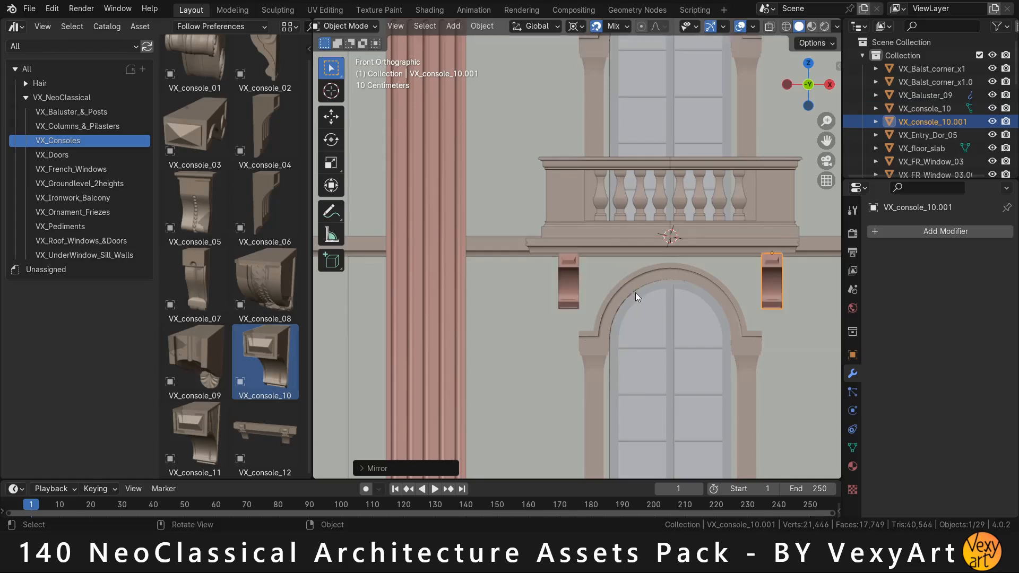
# Move the balcony slab along X to centre it beneath the balustrade.
pyautogui.keyDown('shift'); pyautogui.moveTo(635, 292); pyautogui.dragTo(605, 260, button='middle'); pyautogui.keyUp('shift')
pyautogui.click(551, 255)
pyautogui.press('g')
pyautogui.press('x')
pyautogui.click(620, 288)
pyautogui.press('Tab')
pyautogui.press('Tab')
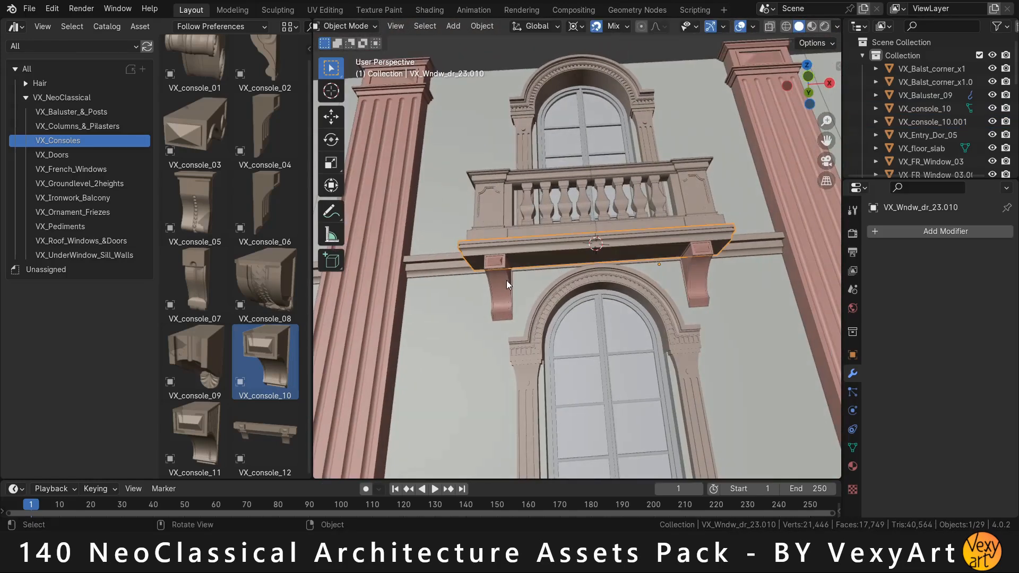
pyautogui.click(507, 281)
pyautogui.press('Tab')
pyautogui.press('Tab')
# Duplicate the VX_GroundLevel_quoins.001 corner column and place the copy beside the upper storeys.
pyautogui.scroll(-4, 499, 297)
pyautogui.press('KP_1')
pyautogui.scroll(-3, 480, 349)
pyautogui.click(418, 312)
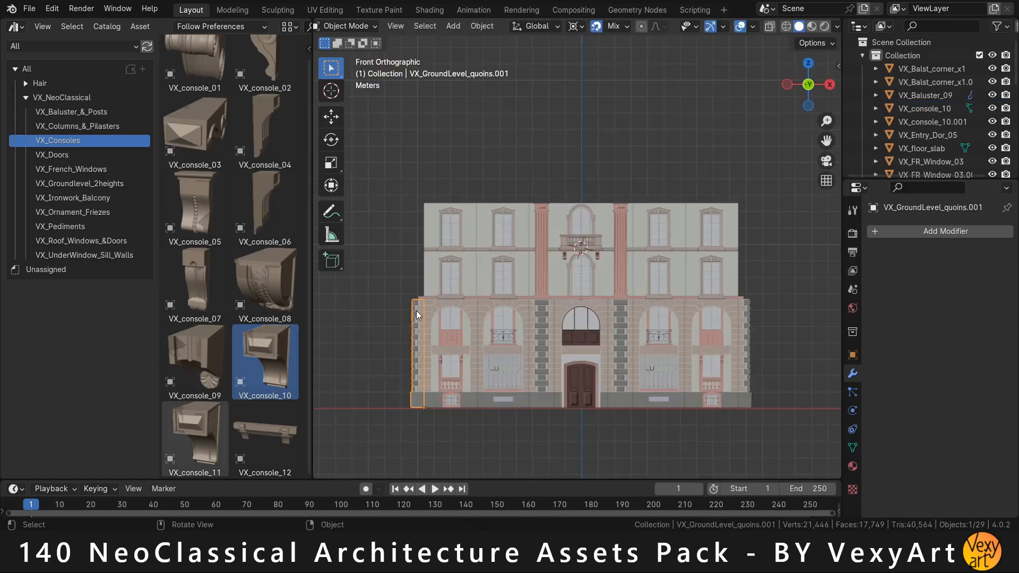
pyautogui.hotkey('shift', 'd')
pyautogui.click(409, 200)
# Isolate the duplicated quoin column and delete the faces of its plinth base.
pyautogui.press('KP_Divide')
pyautogui.moveTo(567, 369); pyautogui.dragTo(648, 334, button='middle')
pyautogui.press('Tab')
pyautogui.scroll(4, 648, 334)
pyautogui.press('KP_3')
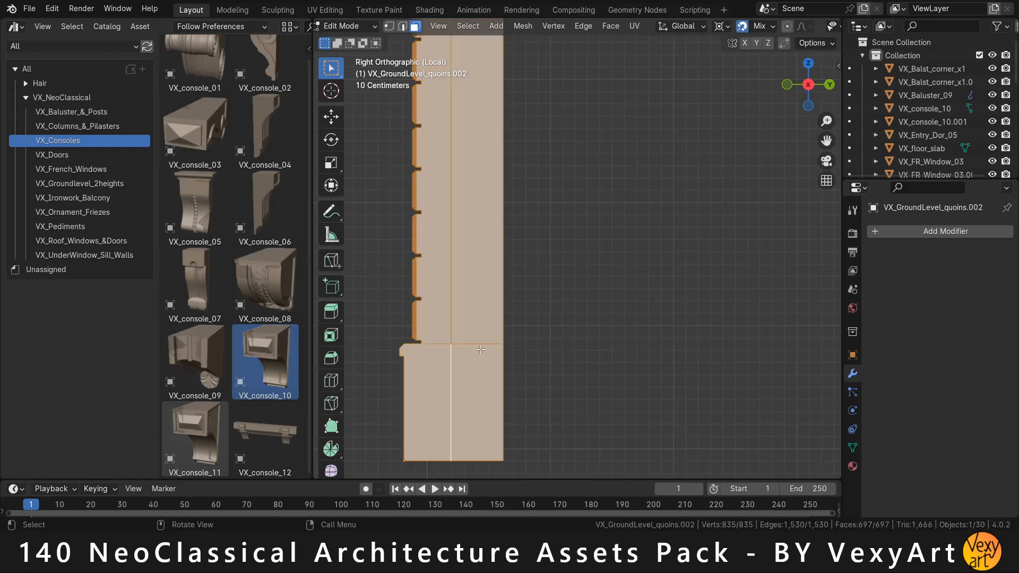
pyautogui.scroll(-2, 480, 349)
pyautogui.moveTo(552, 343); pyautogui.dragTo(393, 451)
pyautogui.hotkey('shift', 'z')
pyautogui.moveTo(553, 315); pyautogui.dragTo(441, 425)
pyautogui.press('x')
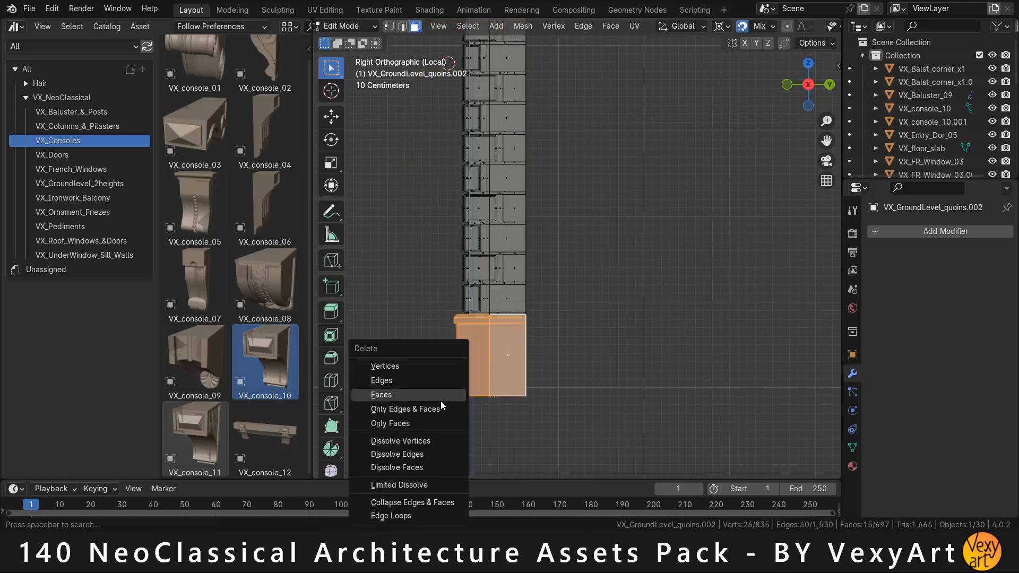
pyautogui.click(444, 401)
# Delete the leftover faces at the lower end of the isolated quoin column.
pyautogui.moveTo(517, 316); pyautogui.dragTo(297, 382, button='middle')
pyautogui.click(466, 342)
pyautogui.keyDown('shift'); pyautogui.moveTo(374, 404); pyautogui.dragTo(468, 218, button='middle'); pyautogui.keyUp('shift')
pyautogui.keyDown('shift'); pyautogui.click(513, 366); pyautogui.keyUp('shift')
pyautogui.keyDown('shift'); pyautogui.click(564, 362); pyautogui.keyUp('shift')
pyautogui.press('x')
pyautogui.click(562, 363)
pyautogui.press('KP_Divide')
pyautogui.moveTo(512, 56); pyautogui.dragTo(591, 78, button='middle')
pyautogui.press('KP_Divide')
pyautogui.scroll(5, 540, 198)
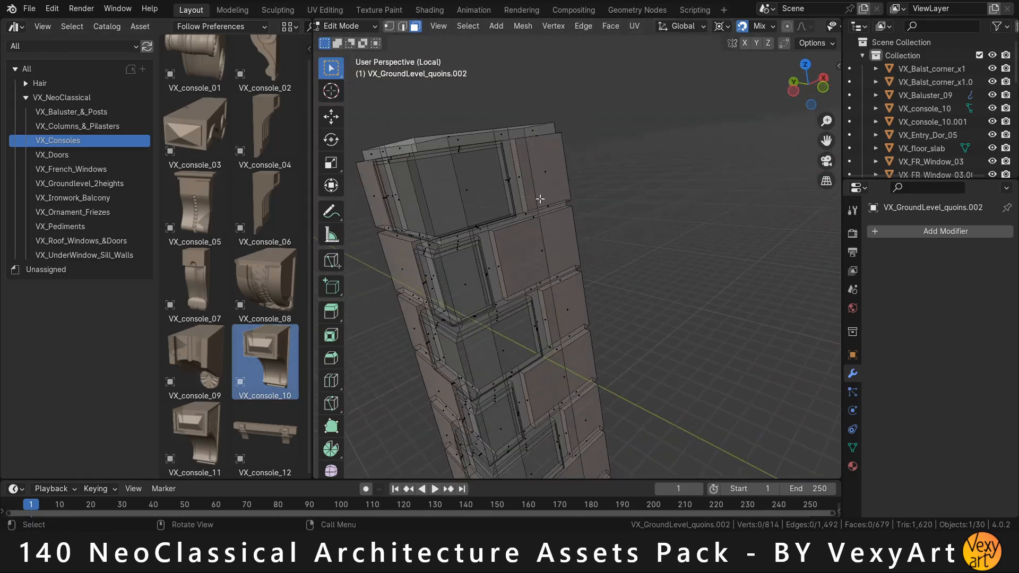
# Select the similar block faces on both sides of the quoin column and collapse the front ones flush.
pyautogui.hotkey('shift', 'g')
pyautogui.click(542, 253)
pyautogui.moveTo(539, 254); pyautogui.dragTo(535, 311, button='middle')
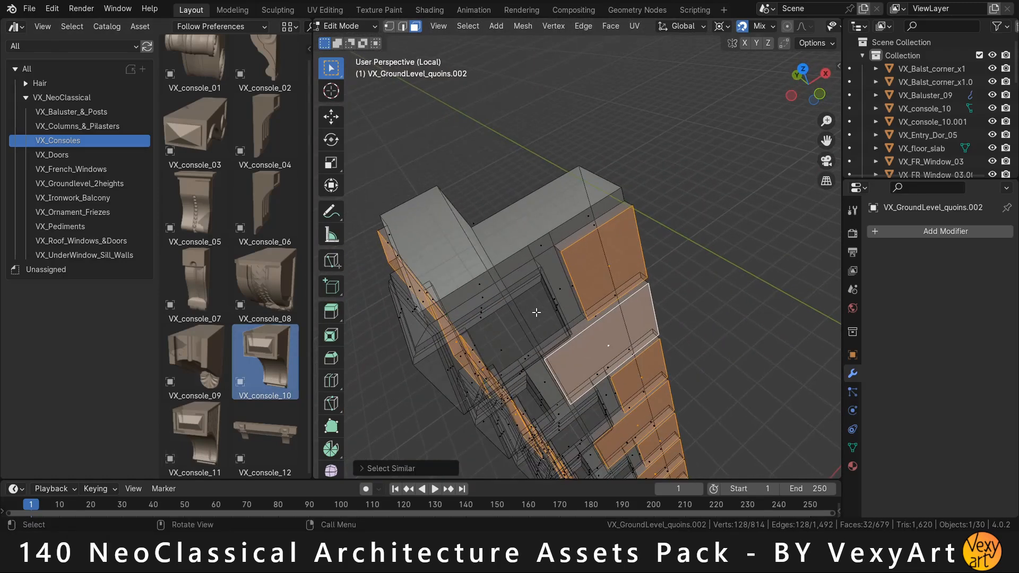
pyautogui.press('x')
pyautogui.click(512, 431)
# Limit the selection to the side block faces of the quoin column and move them flush with its core.
pyautogui.press('KP_1')
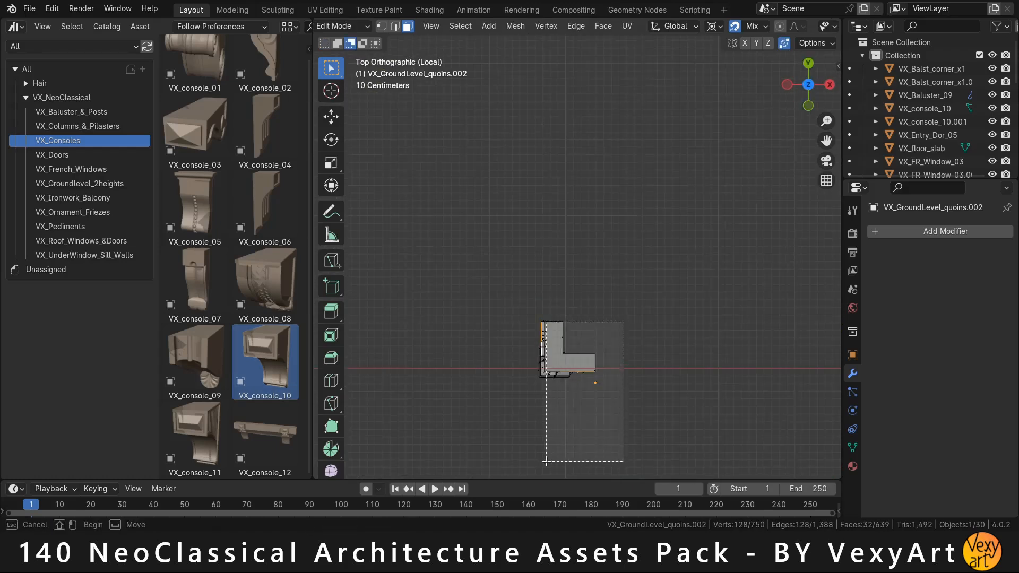
pyautogui.moveTo(546, 462); pyautogui.dragTo(575, 162, button='middle')
pyautogui.hotkey('alt', 'z')
pyautogui.moveTo(514, 280); pyautogui.dragTo(522, 333, button='middle')
pyautogui.scroll(4, 573, 285)
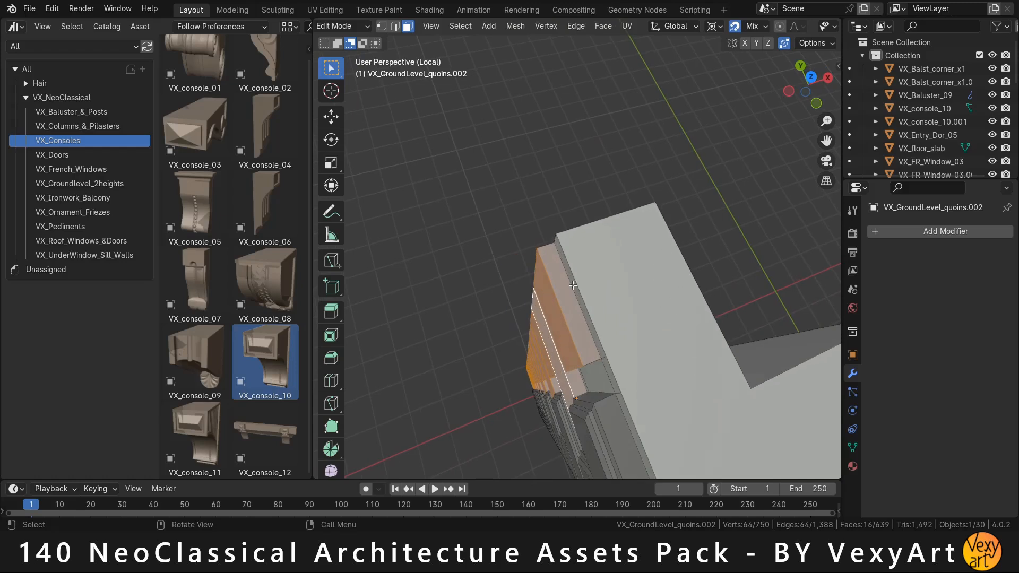
pyautogui.click(573, 285)
pyautogui.scroll(-5, 578, 297)
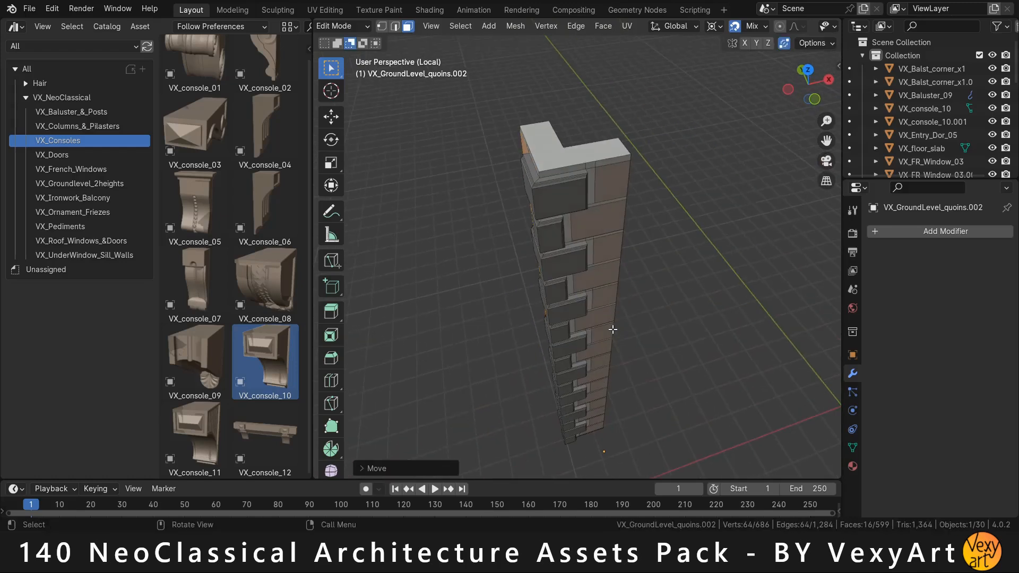
pyautogui.hotkey('shift', 'g')
pyautogui.click(538, 323)
pyautogui.moveTo(606, 325); pyautogui.dragTo(563, 192, button='middle')
pyautogui.scroll(3, 563, 193)
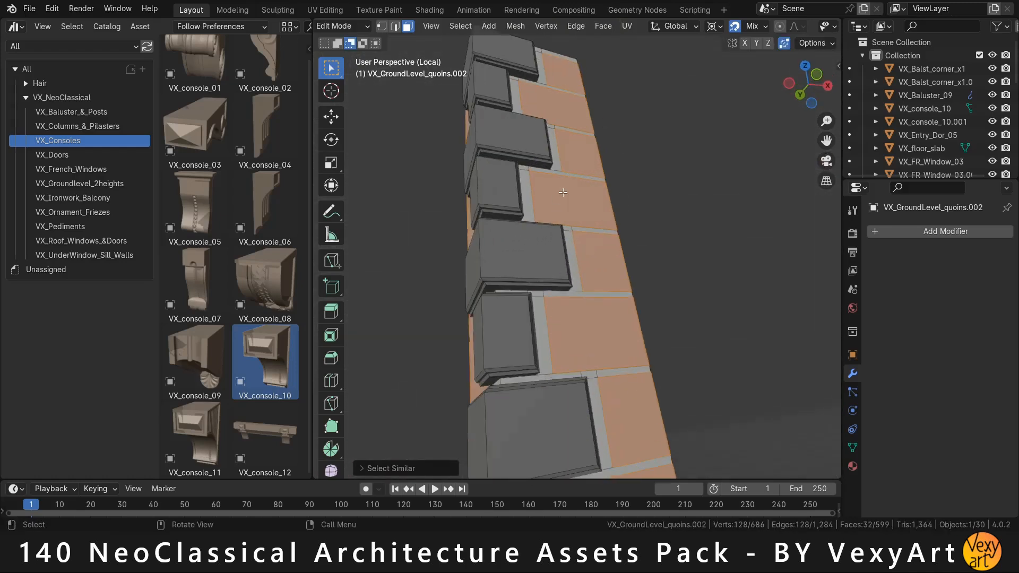
pyautogui.hotkey('alt', 'a')
# Box-select the flush side faces along the front of the quoin column and dissolve them into larger panels.
pyautogui.press('KP_1')
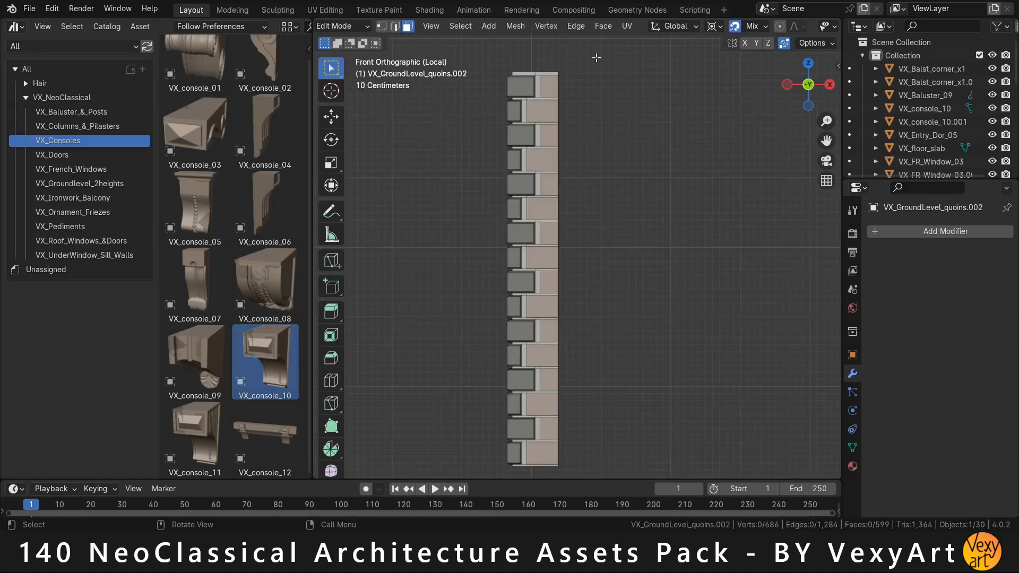
pyautogui.moveTo(533, 479); pyautogui.dragTo(534, 480)
pyautogui.press('x')
pyautogui.click(533, 482)
pyautogui.press('KP_3')
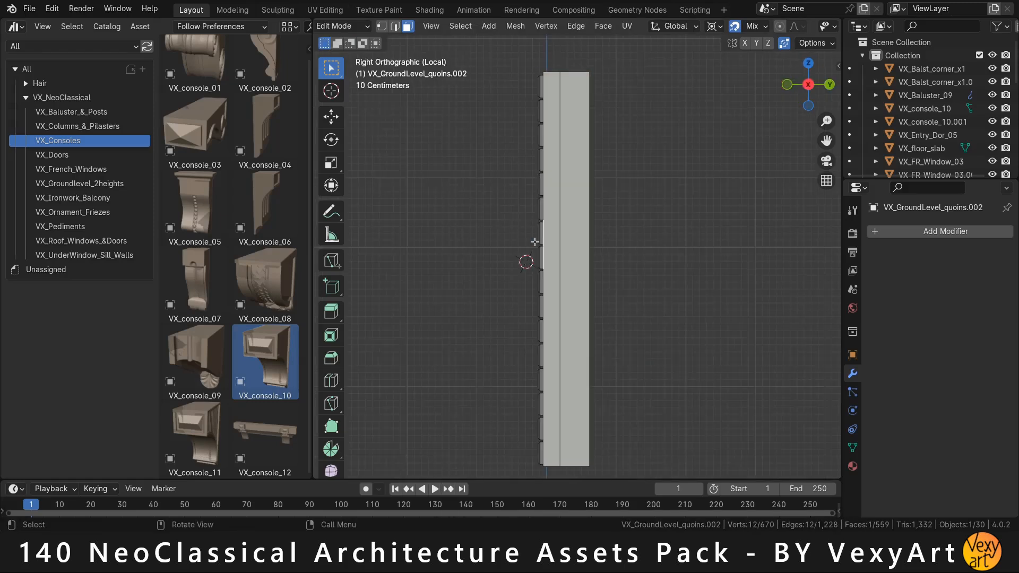
# Box-select the flush faces on the left flank of the quoin column and dissolve them into larger panels.
pyautogui.press('ctrl+KP_3')
pyautogui.moveTo(517, 60); pyautogui.dragTo(411, 459)
pyautogui.press('x')
pyautogui.click(355, 141)
pyautogui.moveTo(493, 61); pyautogui.dragTo(508, 447)
pyautogui.press('x')
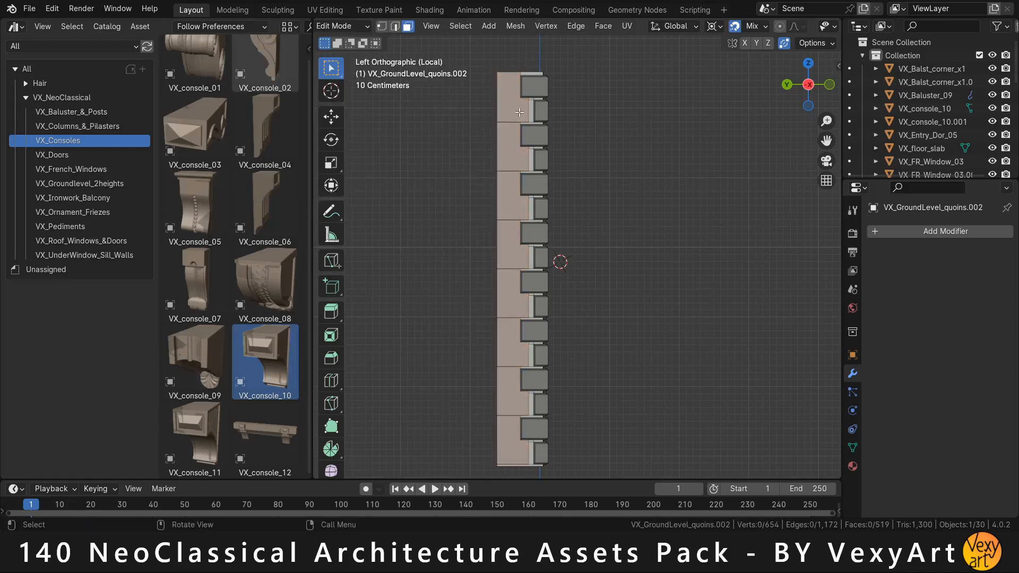
pyautogui.click(508, 447)
# Select the similar flat panels on both sides of the quoin column and assign them the Wall_default material.
pyautogui.moveTo(467, 223); pyautogui.dragTo(366, 197, button='middle')
pyautogui.click(511, 91)
pyautogui.hotkey('shift', 'g')
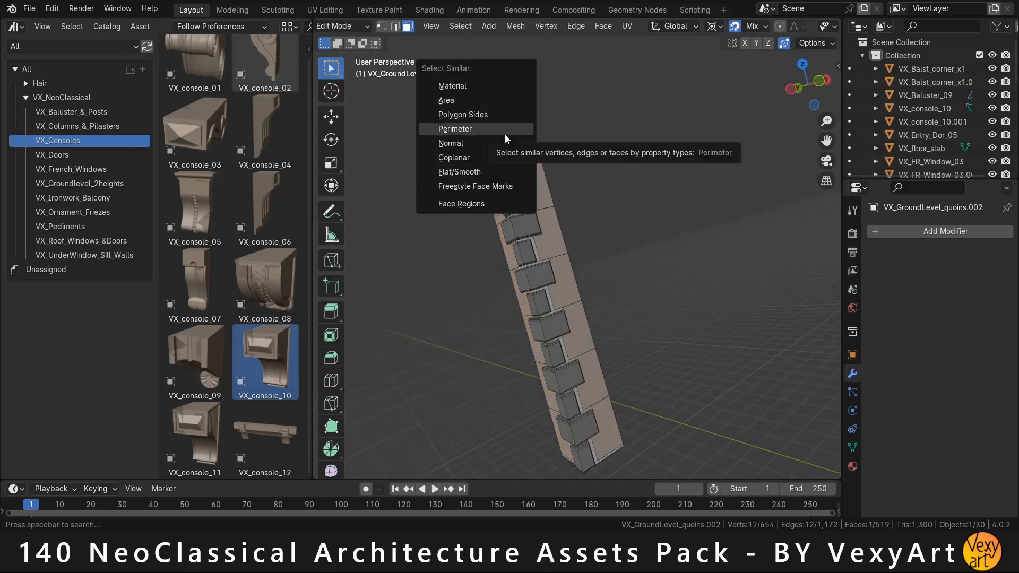
pyautogui.click(505, 136)
pyautogui.click(852, 465)
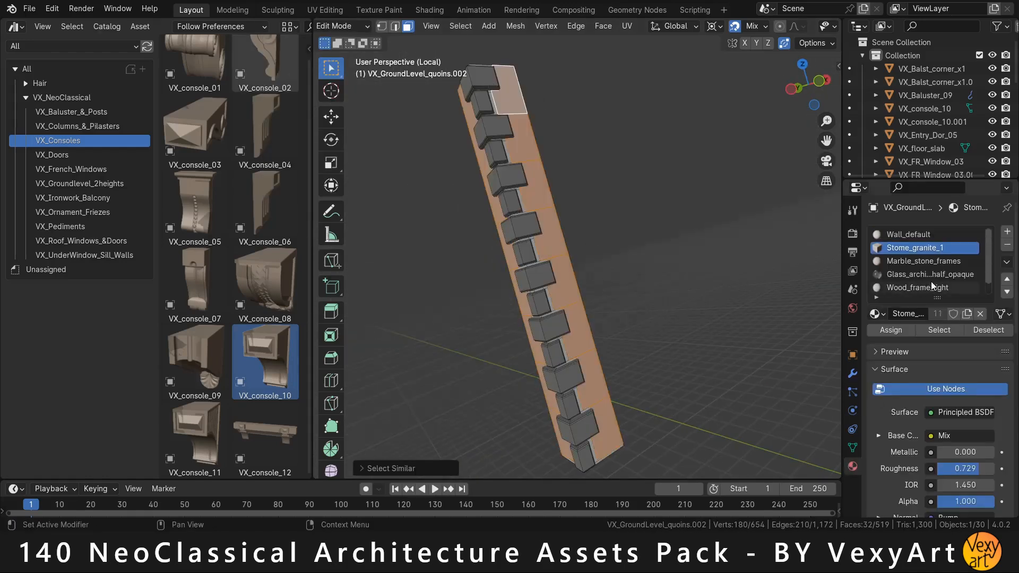
pyautogui.click(909, 234)
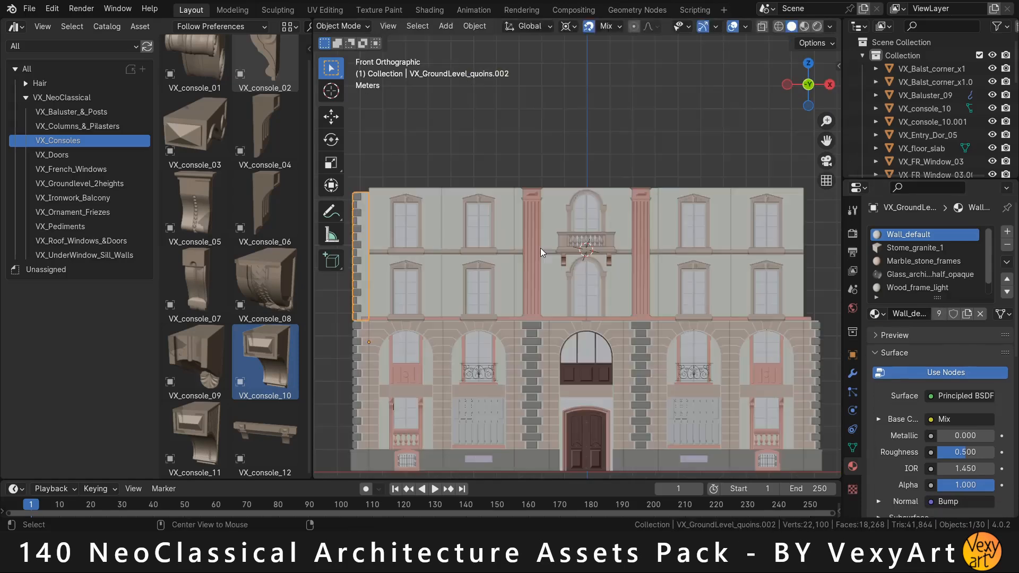
# Create a linked duplicate of the upper quoin column and mirror it along X to the facade's opposite corner.
pyautogui.hotkey('alt', 'd')
pyautogui.rightClick(509, 224)
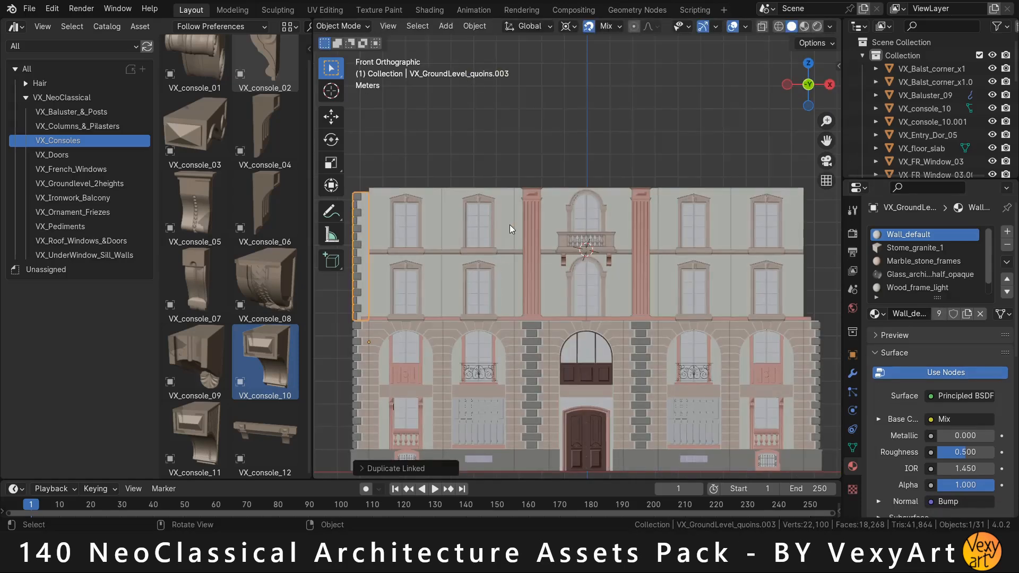
pyautogui.hotkey('ctrl', 'm')
pyautogui.press('x')
pyautogui.press('Return')
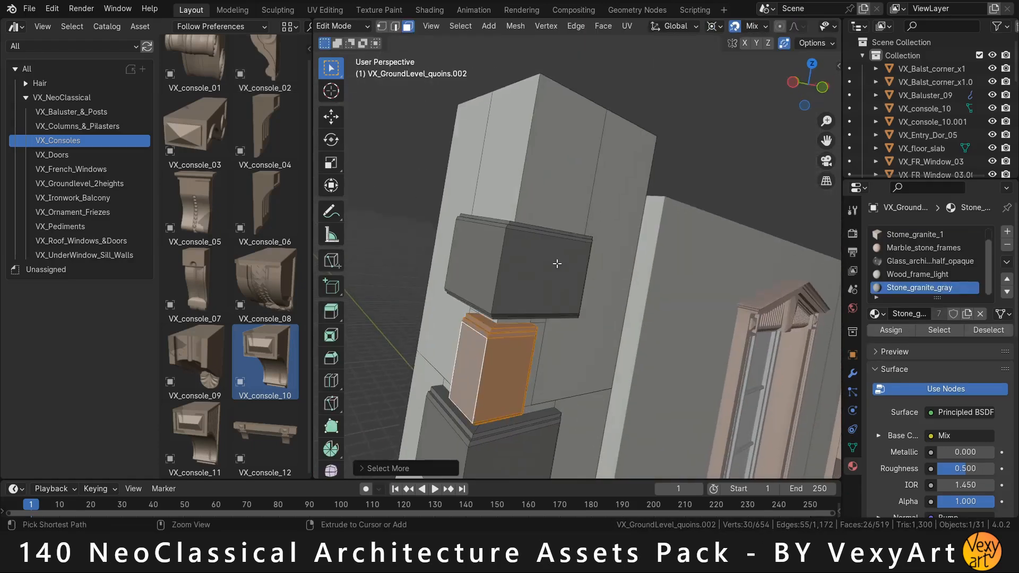
# Duplicate the small quoin block to the top of the column and lower the column's top face along Z.
pyautogui.scroll(2, 577, 324)
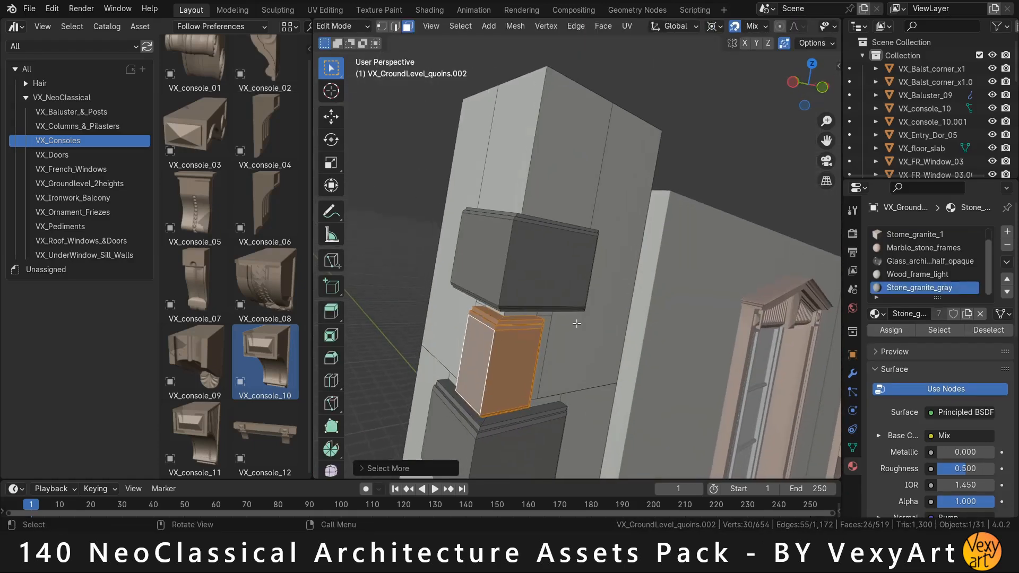
pyautogui.press('Return')
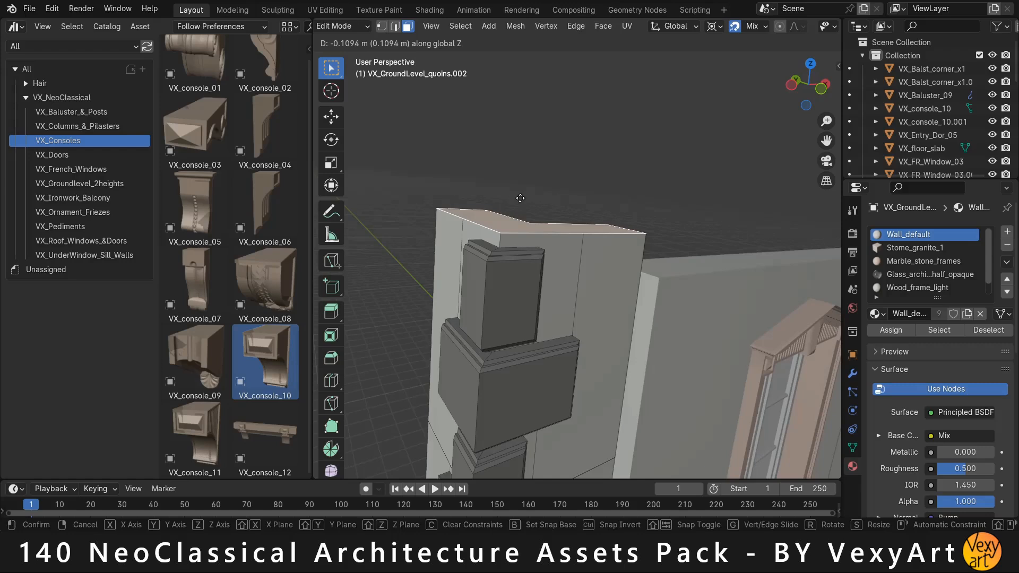
# Add the VX_Roof_window_07 asset above the leftmost window bay of the facade.
pyautogui.moveTo(196, 213); pyautogui.dragTo(255, 201)
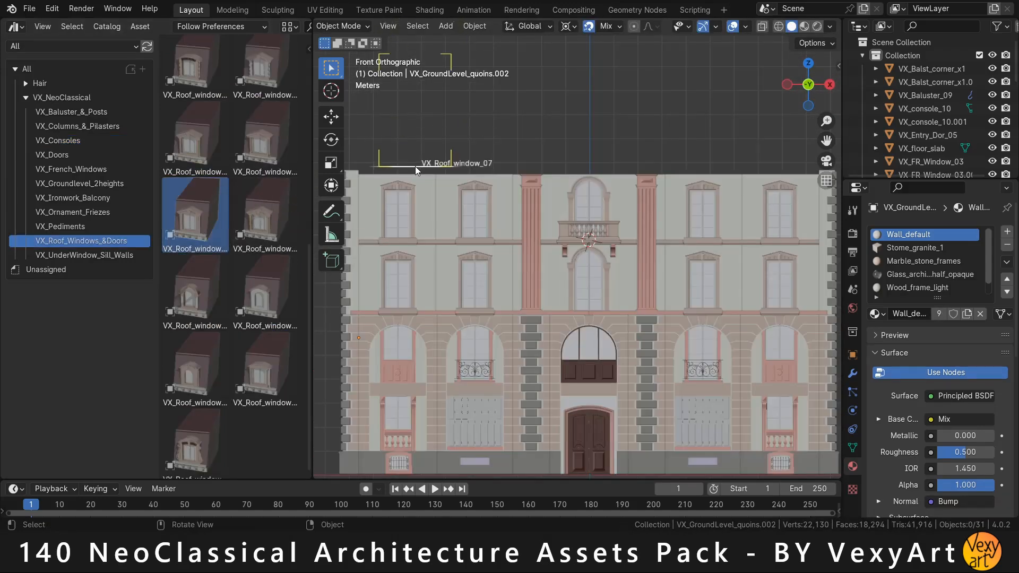
pyautogui.moveTo(415, 167); pyautogui.dragTo(403, 142)
pyautogui.press('KP_Decimal')
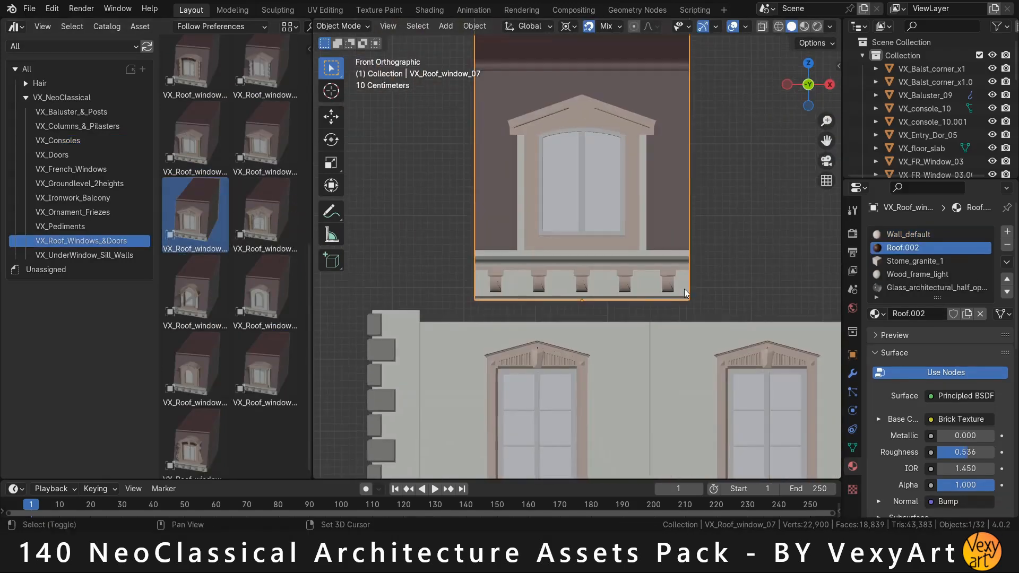
# Align the roof window along X with the window below it and lower it onto the wall's upper edge.
pyautogui.press('g')
pyautogui.press('x')
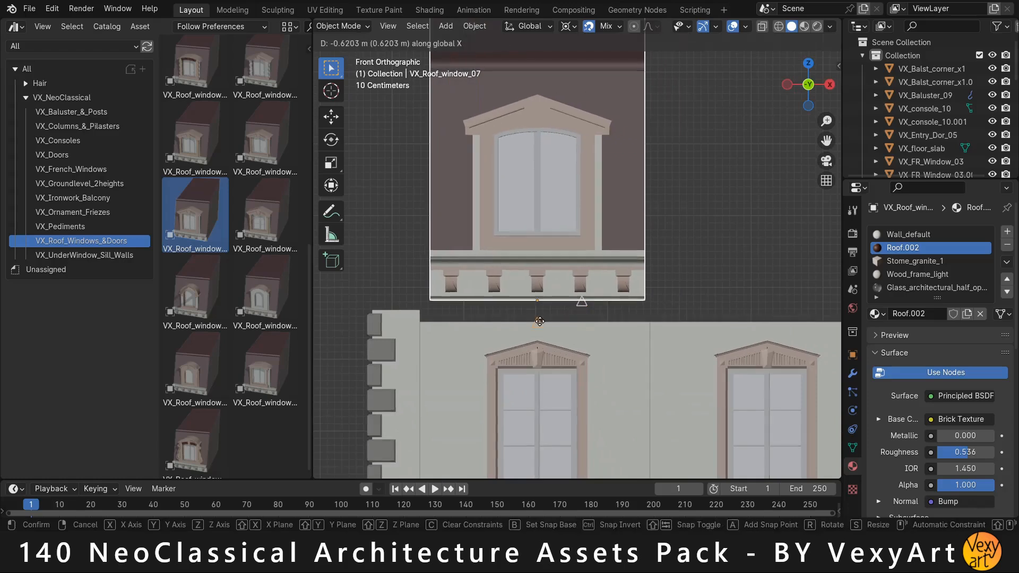
pyautogui.click(539, 321)
pyautogui.press('g')
pyautogui.press('z')
pyautogui.scroll(-6, 618, 313)
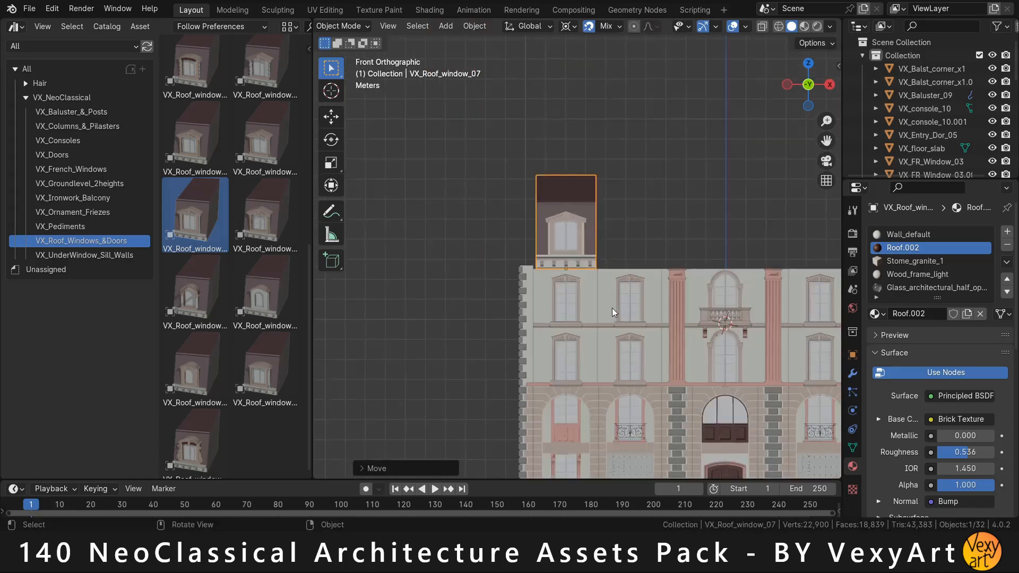
# Create a linked duplicate of the roof window and align it along X over the second window bay.
pyautogui.hotkey('shift', 'd')
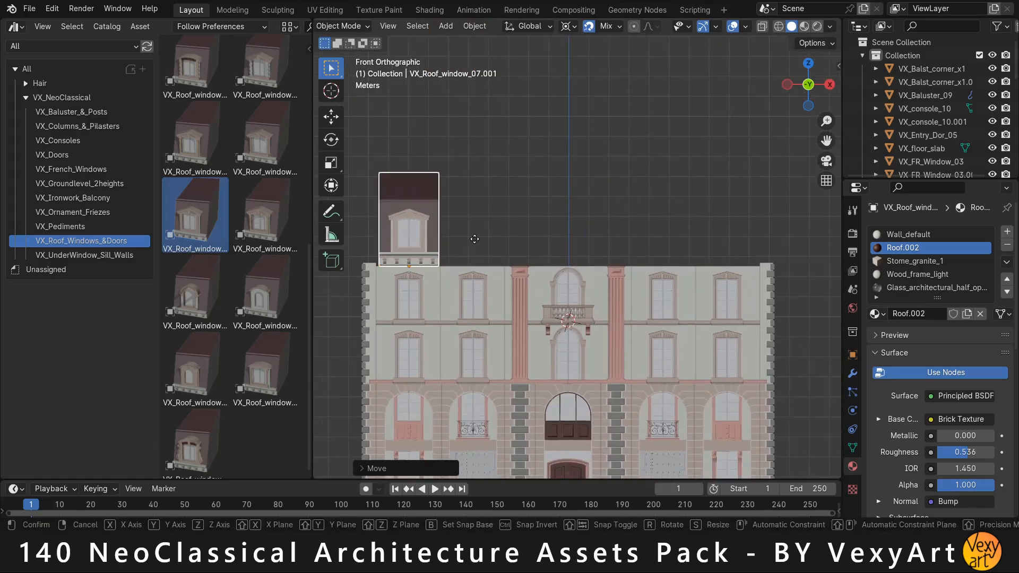
pyautogui.click(544, 236)
pyautogui.scroll(3, 453, 220)
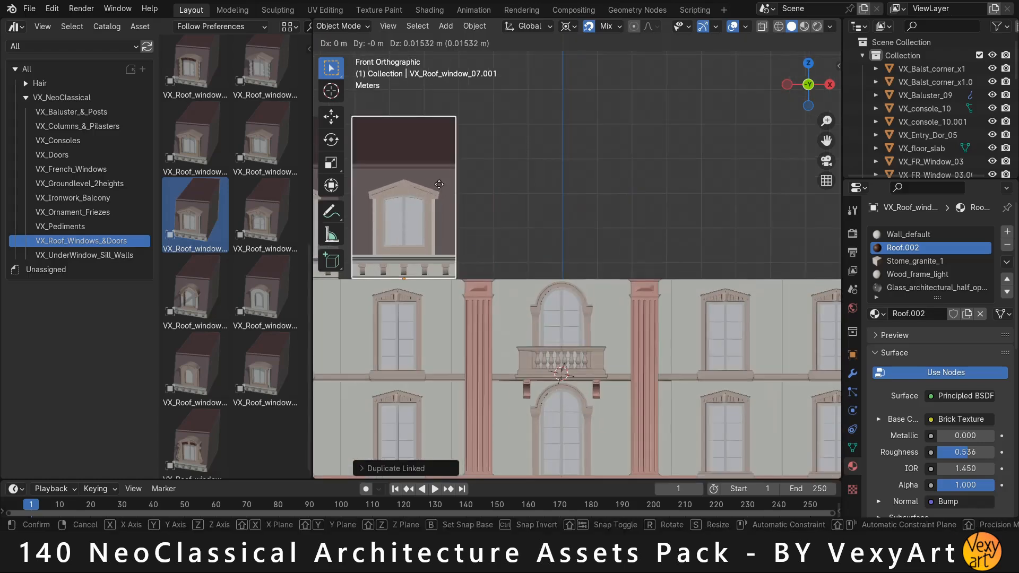
pyautogui.click(407, 112)
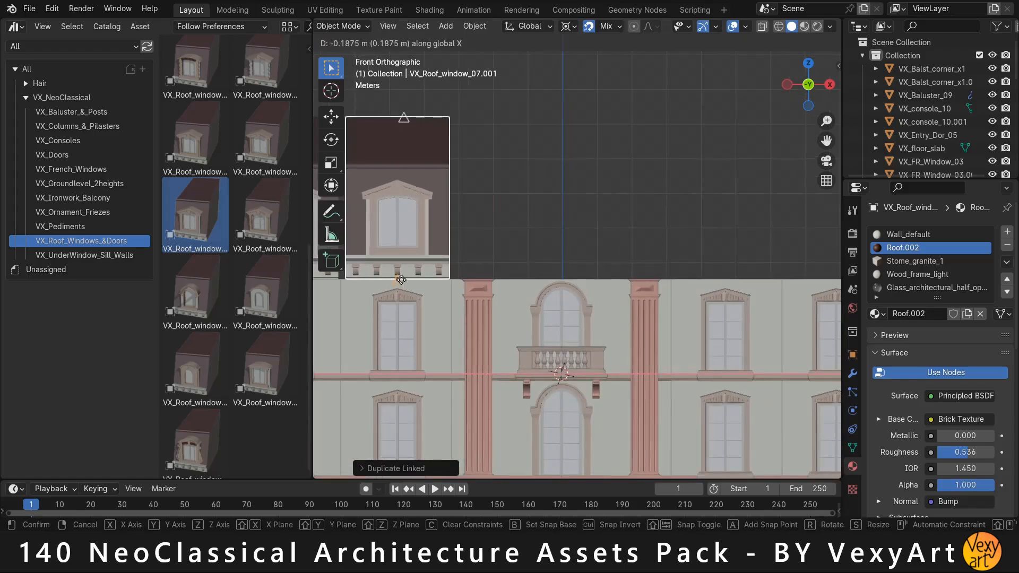
pyautogui.scroll(-3, 464, 251)
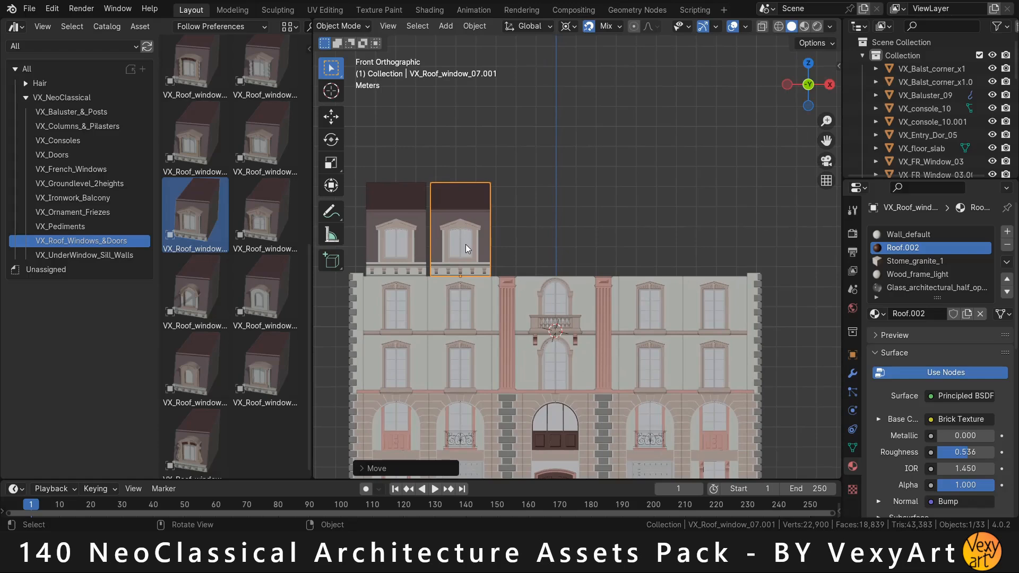
# Create linked duplicates of both roof windows and mirror them along X to the facade's right half.
pyautogui.moveTo(505, 165); pyautogui.dragTo(387, 227)
pyautogui.hotkey('alt', 'd')
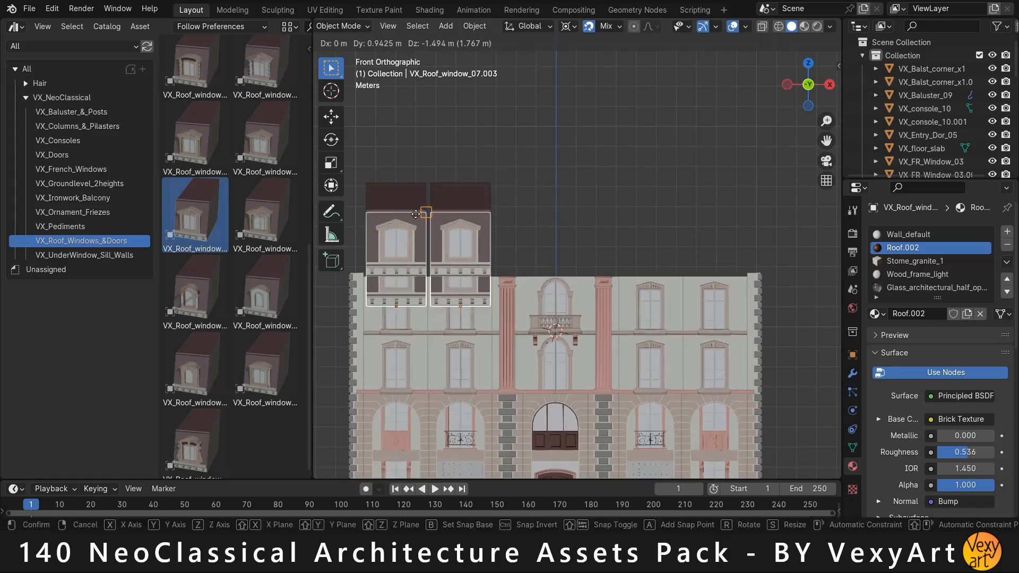
pyautogui.rightClick(429, 208)
pyautogui.hotkey('ctrl', 'm')
pyautogui.press('x')
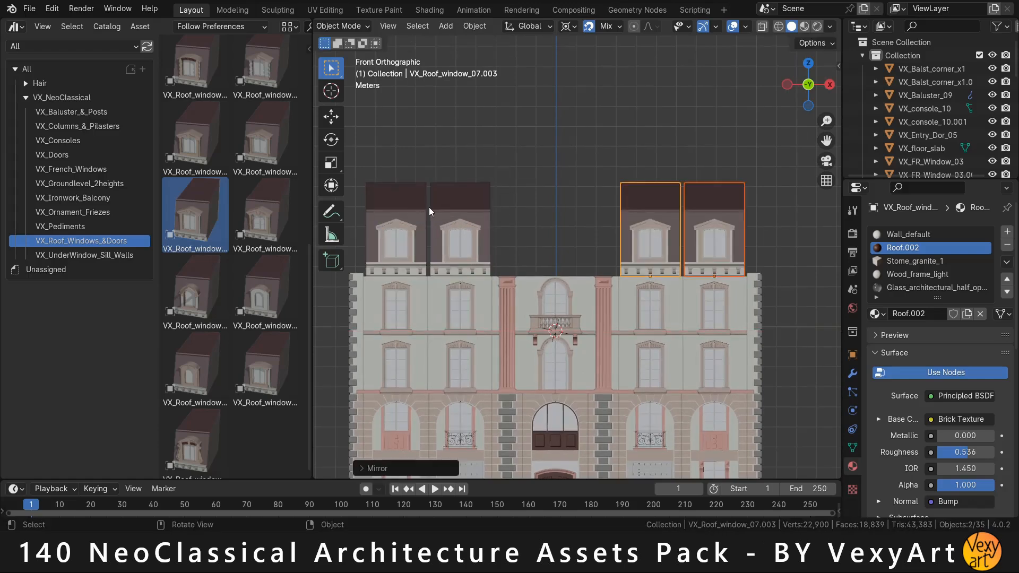
pyautogui.click(565, 185)
# Find the round VX_Roof_window_01 asset among the roof windows and add it above the central balcony bay.
pyautogui.scroll(-1, 243, 345)
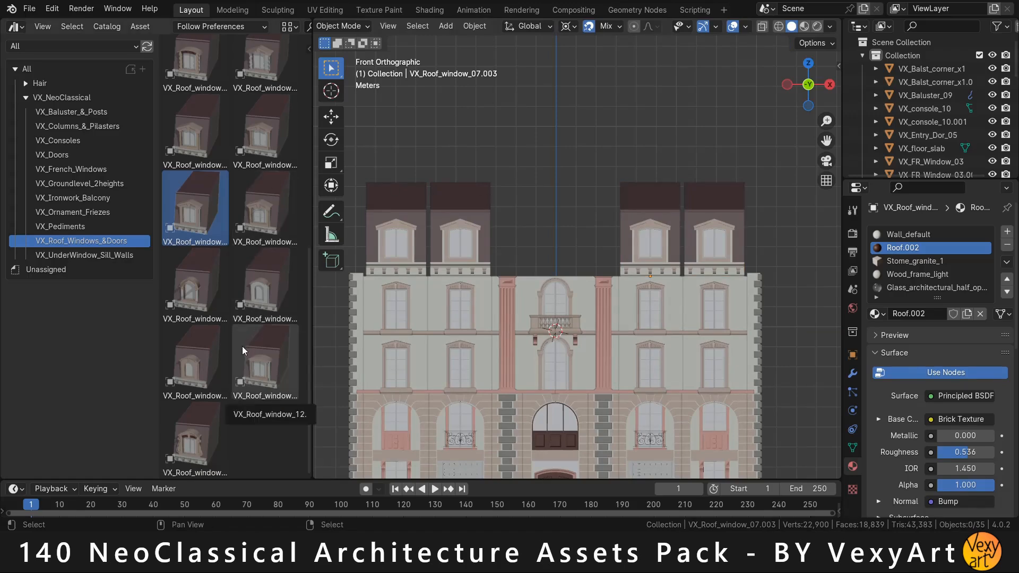
pyautogui.scroll(3, 204, 310)
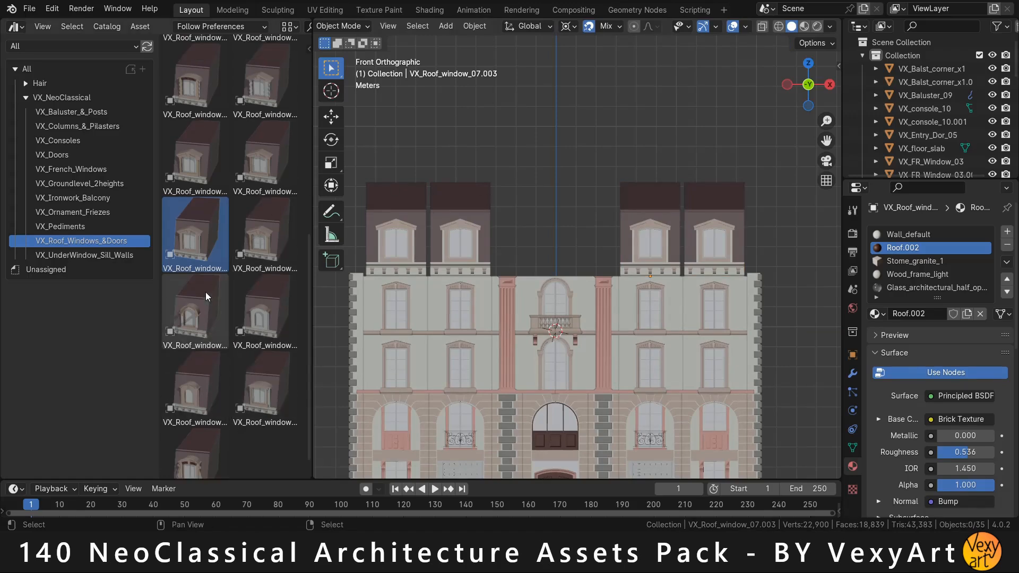
pyautogui.moveTo(195, 151); pyautogui.dragTo(568, 205)
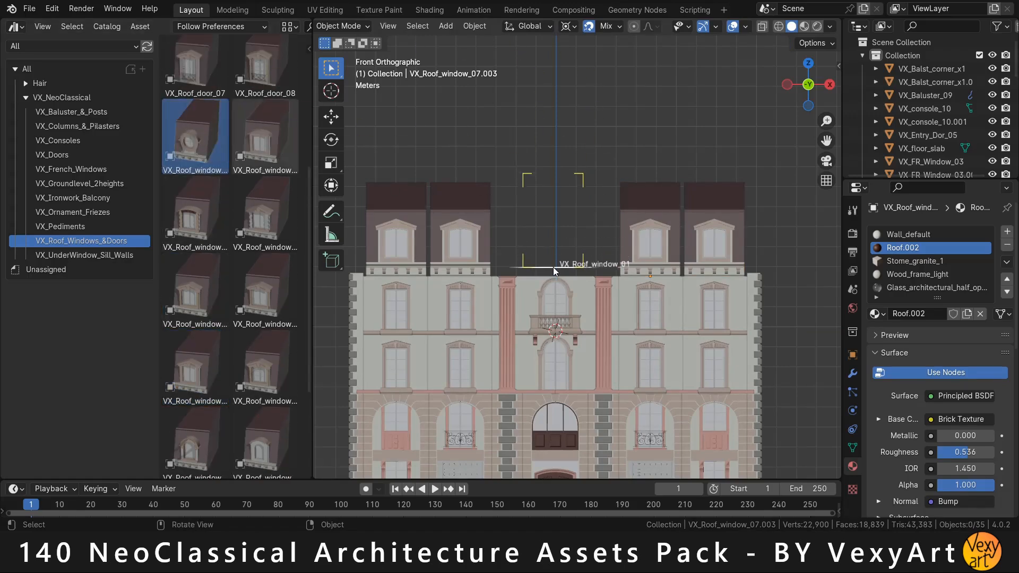
pyautogui.scroll(3, 552, 268)
# Centre the round roof window along X over the central bay and lower it onto the wall's upper edge.
pyautogui.press('g')
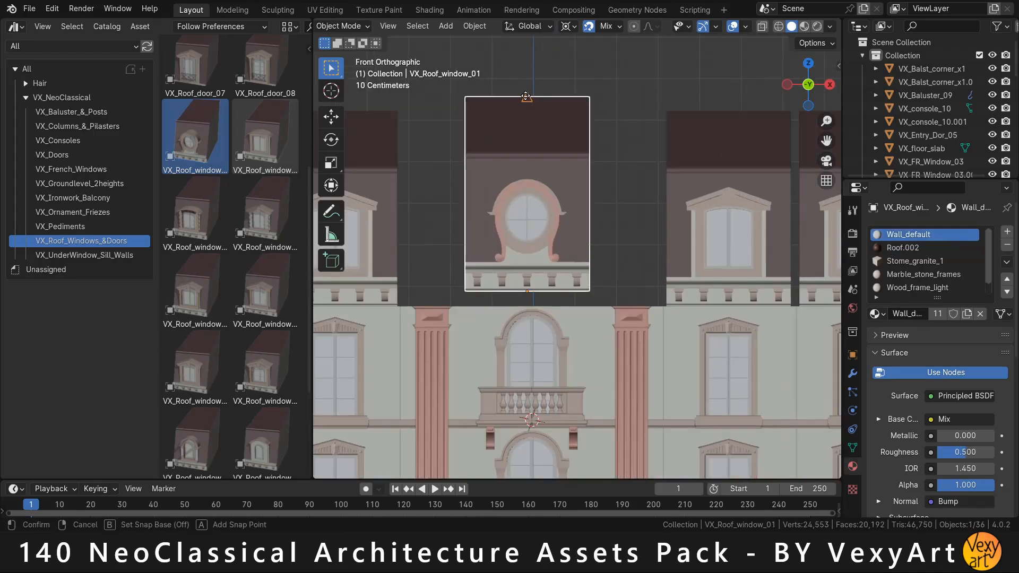
pyautogui.click(525, 96)
pyautogui.press('x')
pyautogui.press('g')
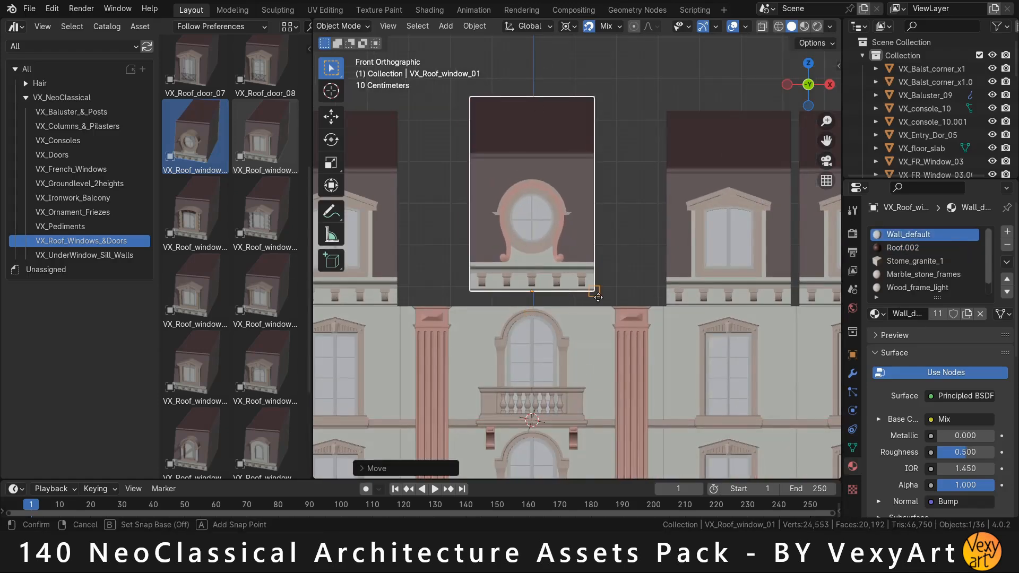
pyautogui.click(598, 297)
pyautogui.press('z')
pyautogui.scroll(-5, 596, 174)
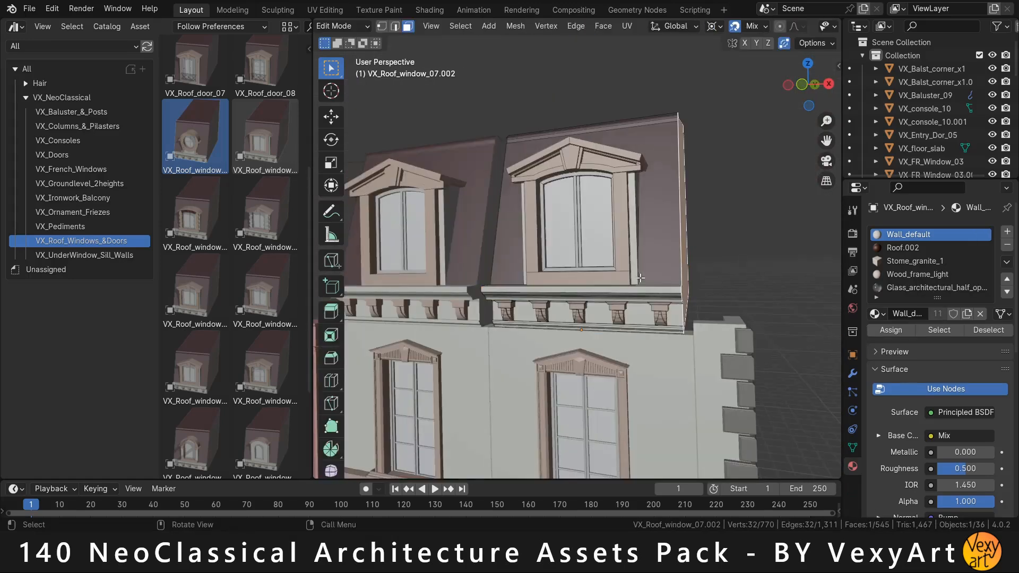
# Move the outer side face of the rightmost roof window along X to the edge of the quoin column.
pyautogui.scroll(3, 639, 351)
pyautogui.press('g')
pyautogui.press('x')
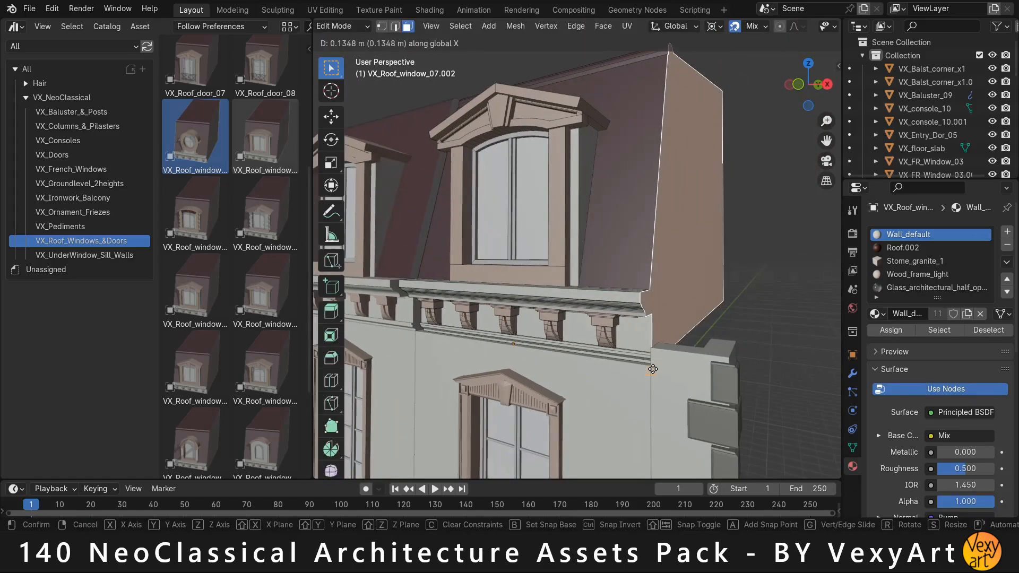
pyautogui.click(651, 354)
# Select the opposite side face of the roof window and move it along X toward the neighbouring roof section.
pyautogui.moveTo(652, 354); pyautogui.dragTo(726, 249, button='middle')
pyautogui.click(595, 305)
pyautogui.press('g')
pyautogui.press('x')
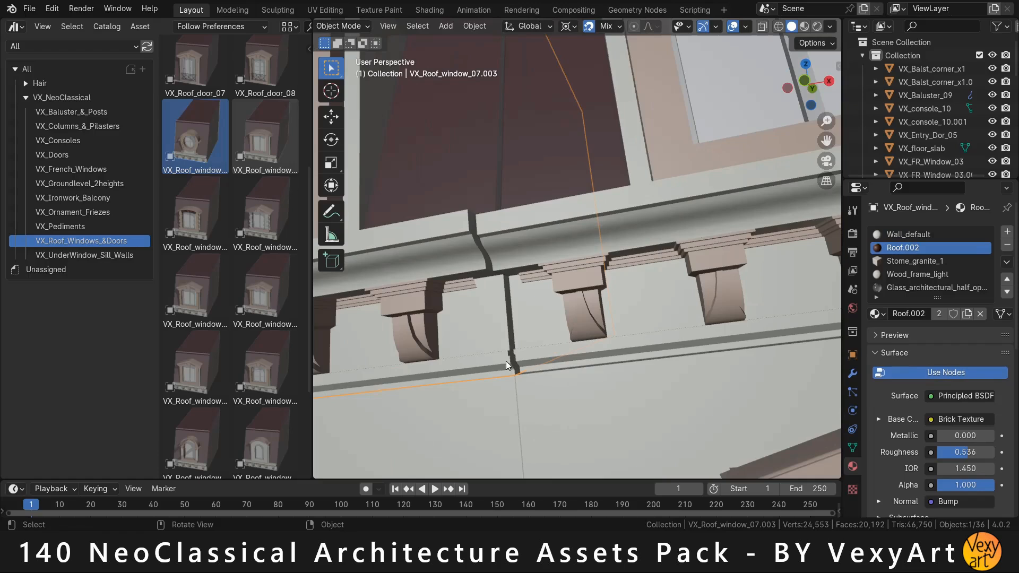
# Snap the inner right roof window along X and Y against the adjacent roof window to close the cornice seam.
pyautogui.scroll(2, 505, 361)
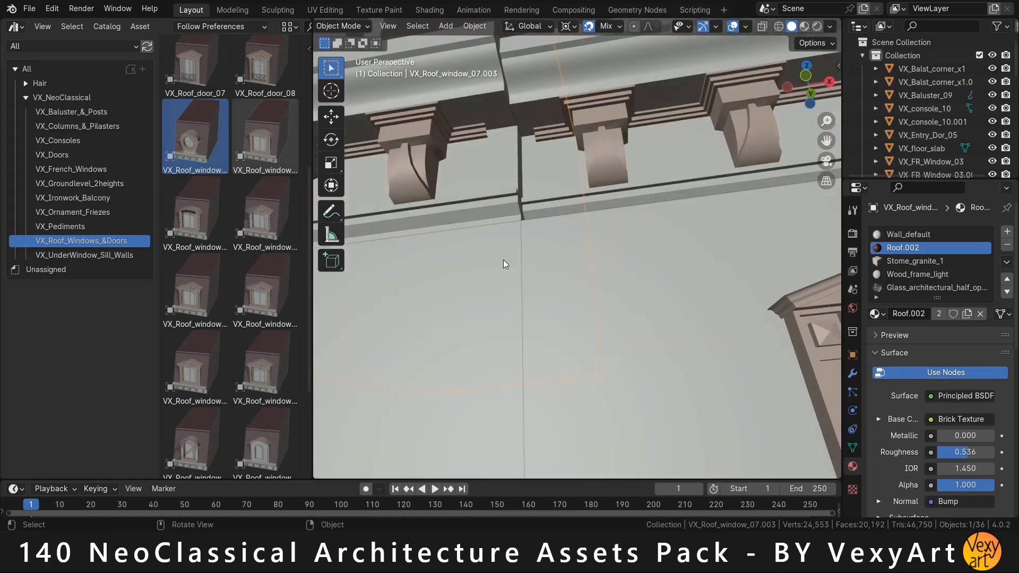
pyautogui.press('g')
pyautogui.press('x')
pyautogui.click(514, 108)
pyautogui.press('g')
pyautogui.press('b')
pyautogui.click(504, 88)
pyautogui.press('y')
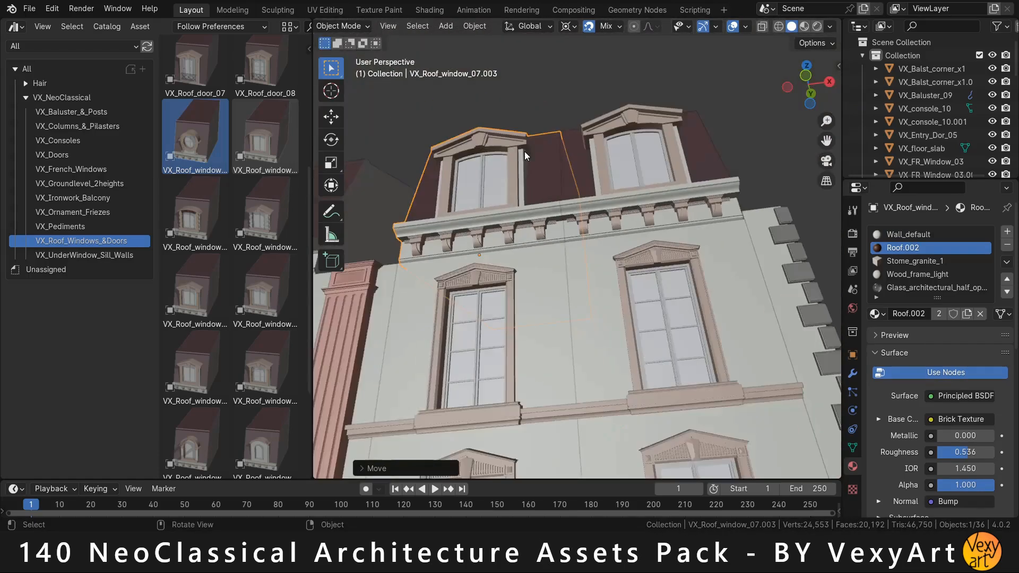
# Extend the right side face of the round roof window along X to meet the neighbouring roof section.
pyautogui.moveTo(524, 151); pyautogui.dragTo(574, 234, button='middle')
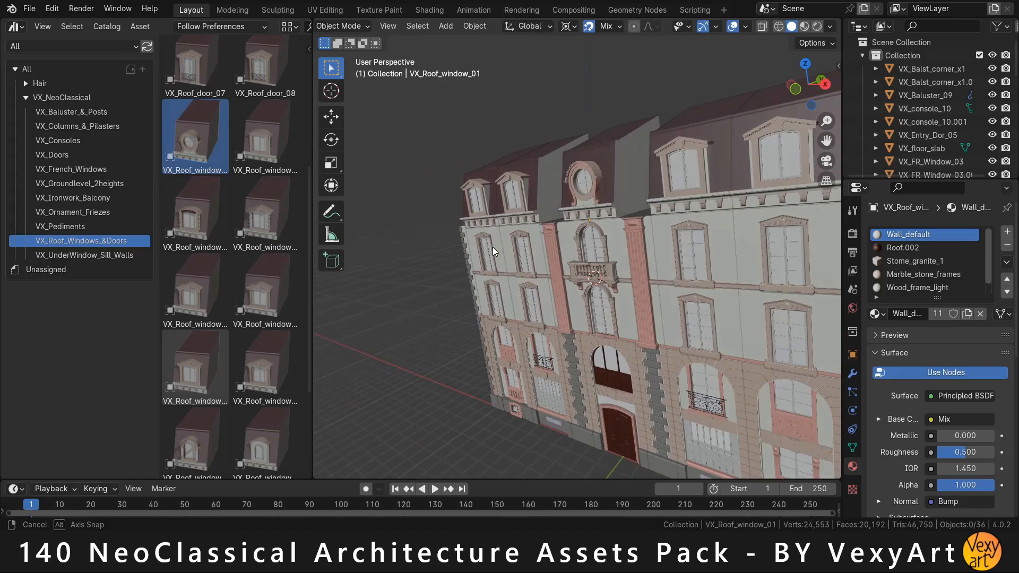
pyautogui.press('Tab')
pyautogui.click(626, 166)
pyautogui.scroll(8, 585, 374)
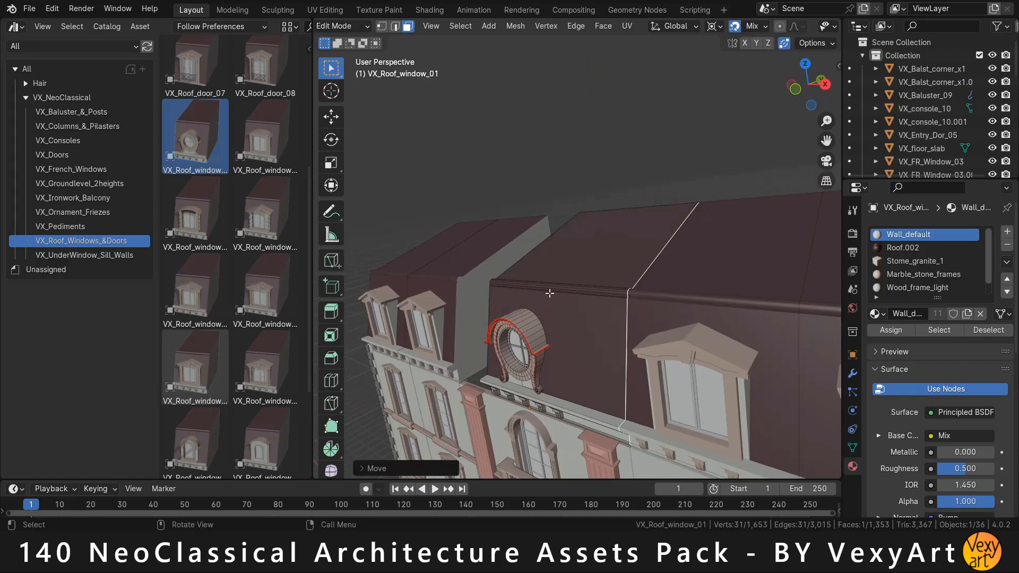
# Move the left side face of the round roof window along X to meet the neighbouring roof section.
pyautogui.moveTo(549, 293); pyautogui.dragTo(620, 239, button='middle')
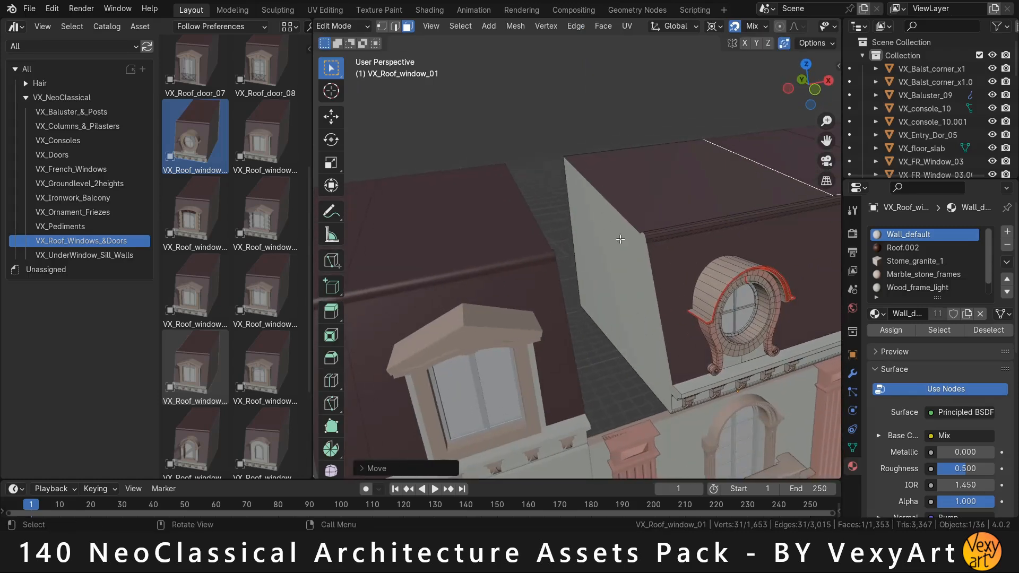
pyautogui.click(600, 234)
pyautogui.press('x')
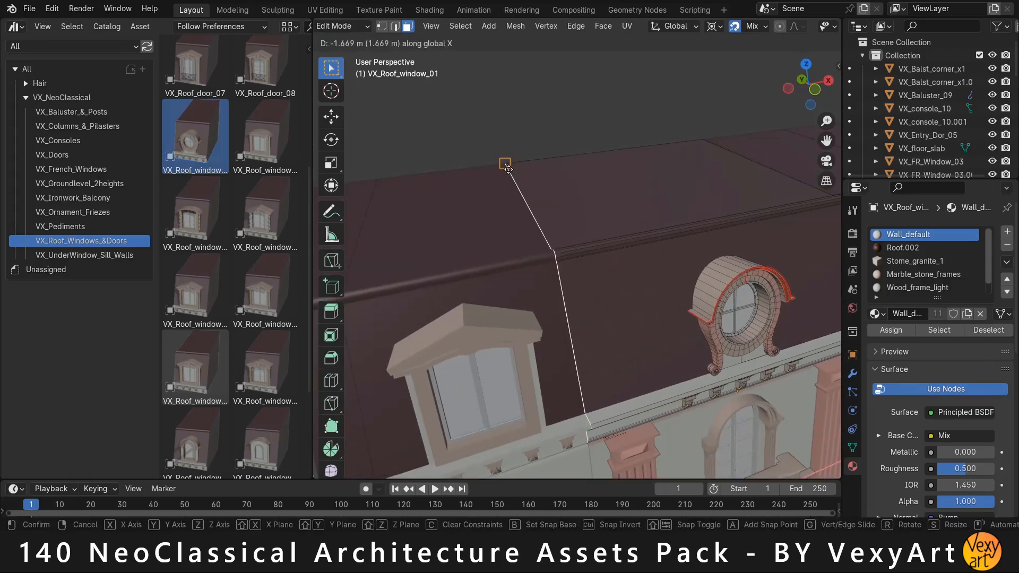
pyautogui.press('Tab')
# Select all the roof window sections, including the round one, and join them into a single roof object.
pyautogui.scroll(-5, 540, 247)
pyautogui.moveTo(591, 404); pyautogui.dragTo(536, 389, button='middle')
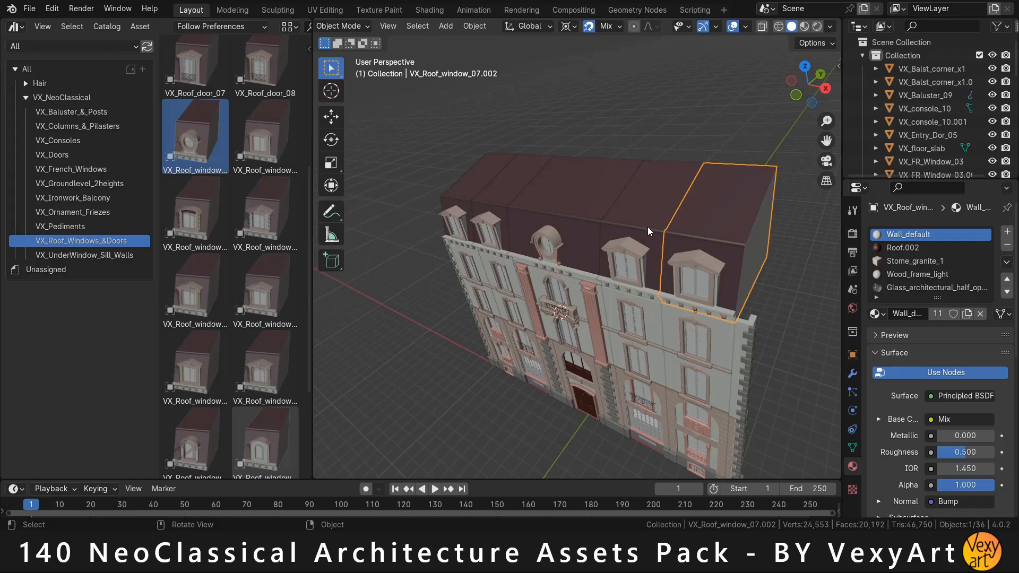
pyautogui.keyDown('shift'); pyautogui.click(490, 204); pyautogui.keyUp('shift')
pyautogui.keyDown('shift'); pyautogui.click(463, 186); pyautogui.keyUp('shift')
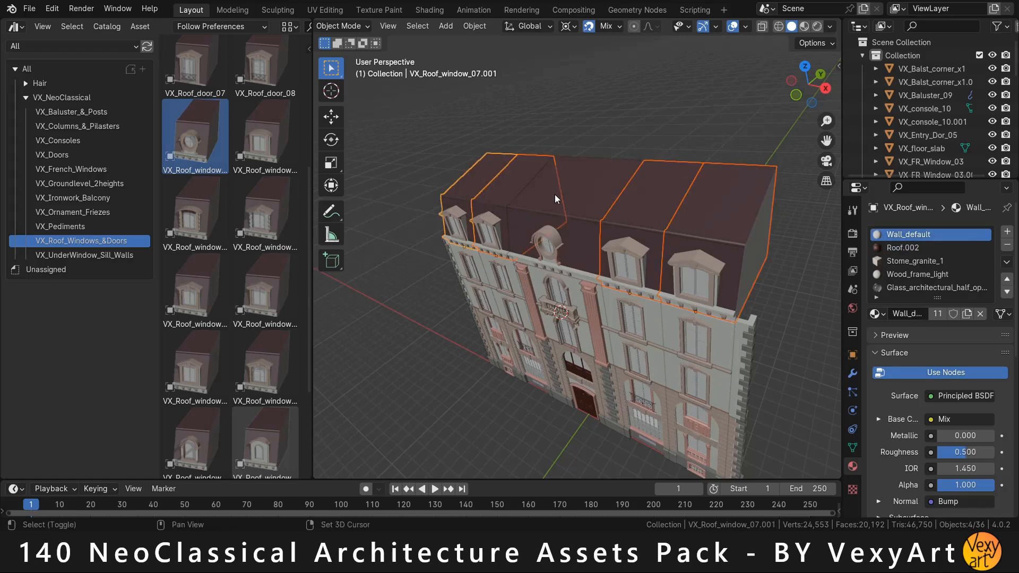
pyautogui.keyDown('shift'); pyautogui.click(555, 195); pyautogui.keyUp('shift')
pyautogui.hotkey('ctrl', 'j')
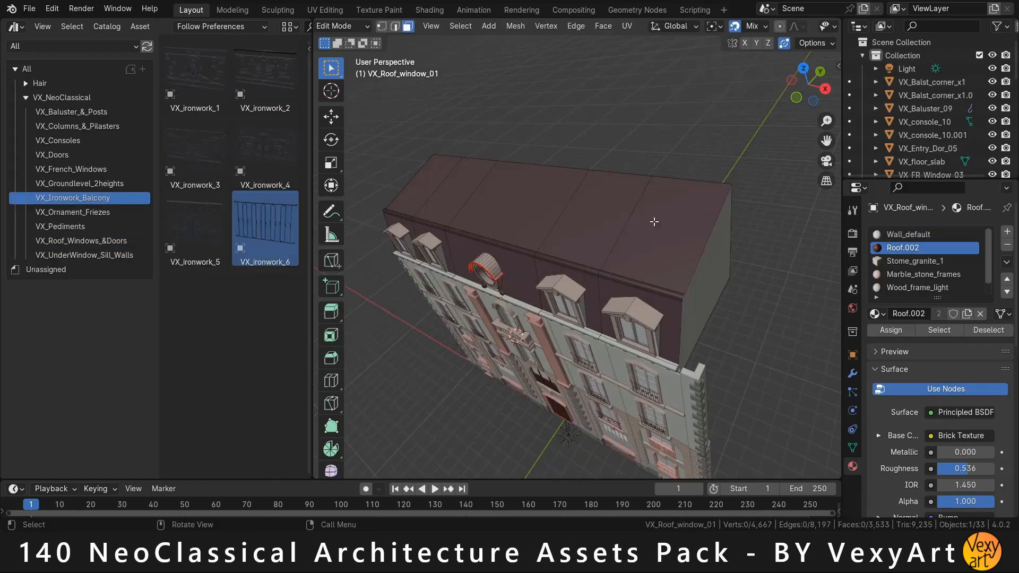
# Dissolve the seams between the sections across the top of the joined roof.
pyautogui.keyDown('shift'); pyautogui.click(685, 222); pyautogui.keyUp('shift')
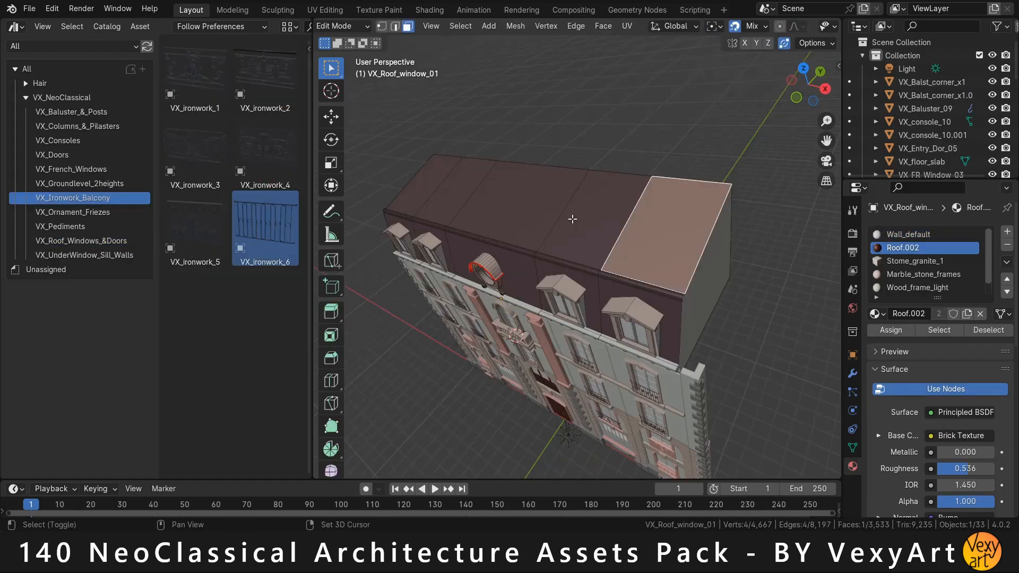
pyautogui.keyDown('shift'); pyautogui.click(478, 191); pyautogui.keyUp('shift')
pyautogui.press('x')
pyautogui.click(431, 195)
pyautogui.press('2')
pyautogui.click(437, 197)
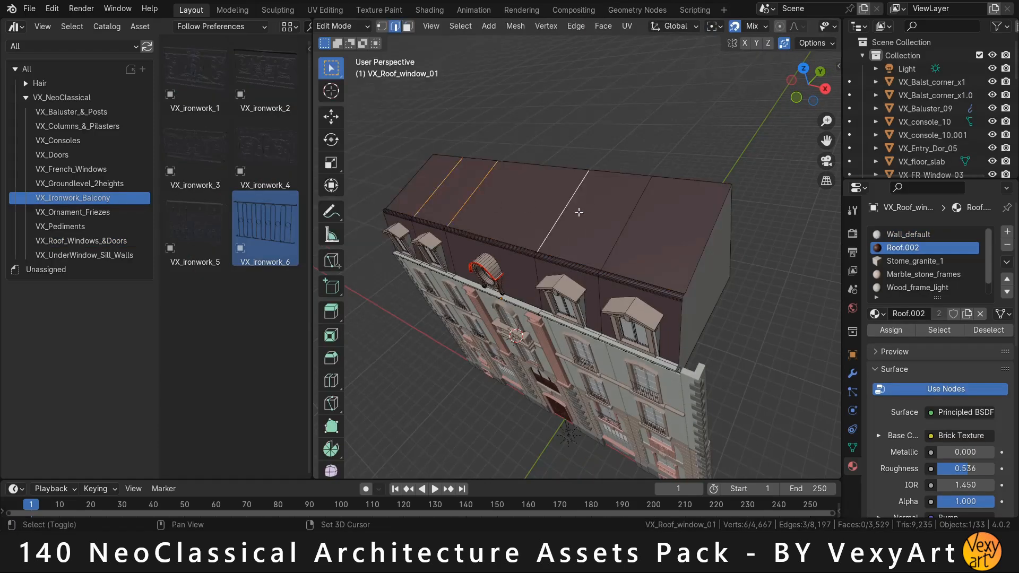
pyautogui.press('x')
pyautogui.click(579, 210)
# Dissolve the section seam edges on the back side of the joined roof.
pyautogui.moveTo(579, 211); pyautogui.dragTo(549, 208, button='middle')
pyautogui.press('x')
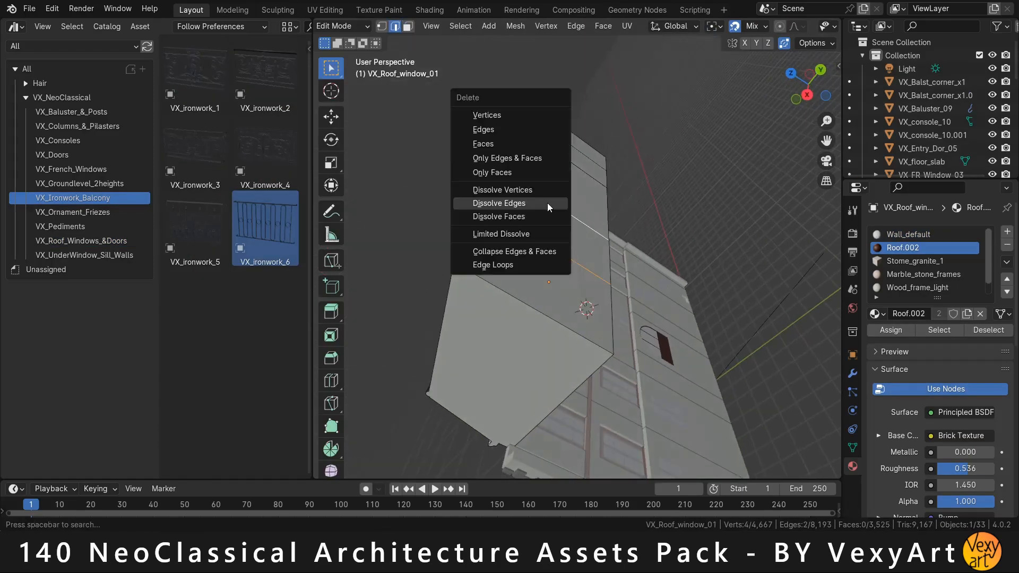
pyautogui.click(550, 207)
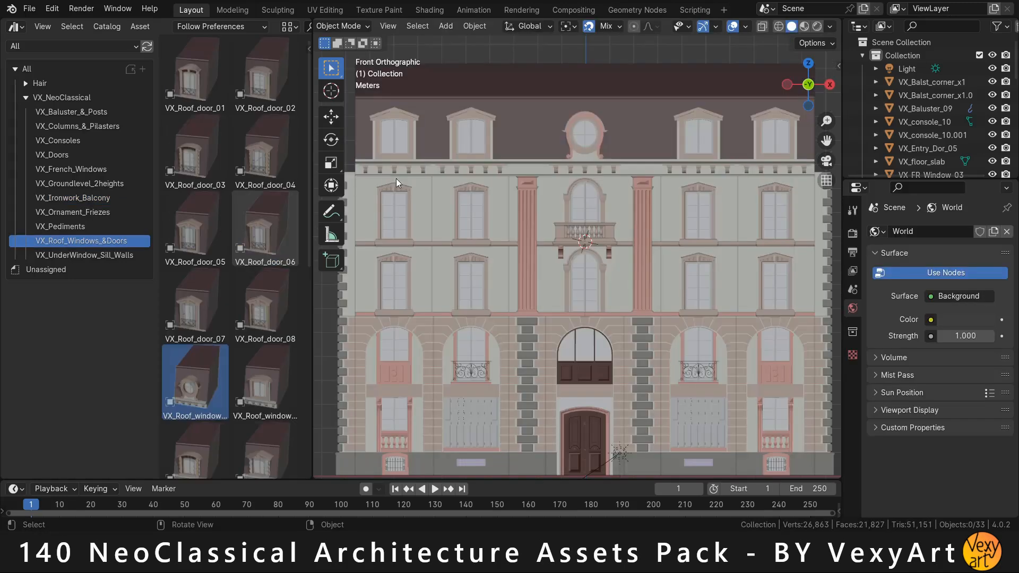
# Add the VX_ironwork_6 railing and move it along Y to the leftmost top-floor window of the facade.
pyautogui.scroll(3, 476, 266)
pyautogui.moveTo(477, 266); pyautogui.dragTo(525, 289, button='middle')
pyautogui.click(66, 198)
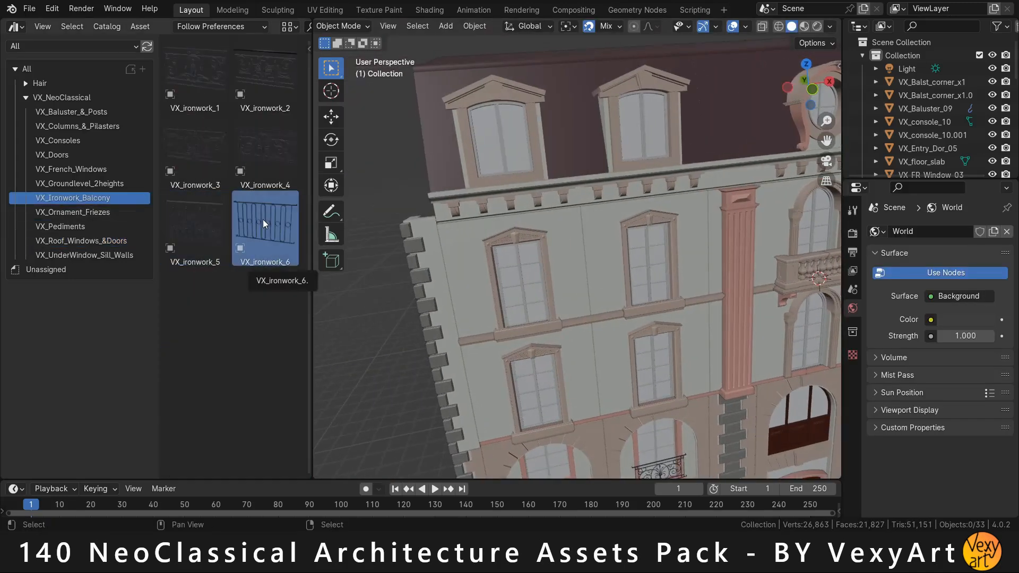
pyautogui.moveTo(263, 219); pyautogui.dragTo(382, 365)
pyautogui.press('g')
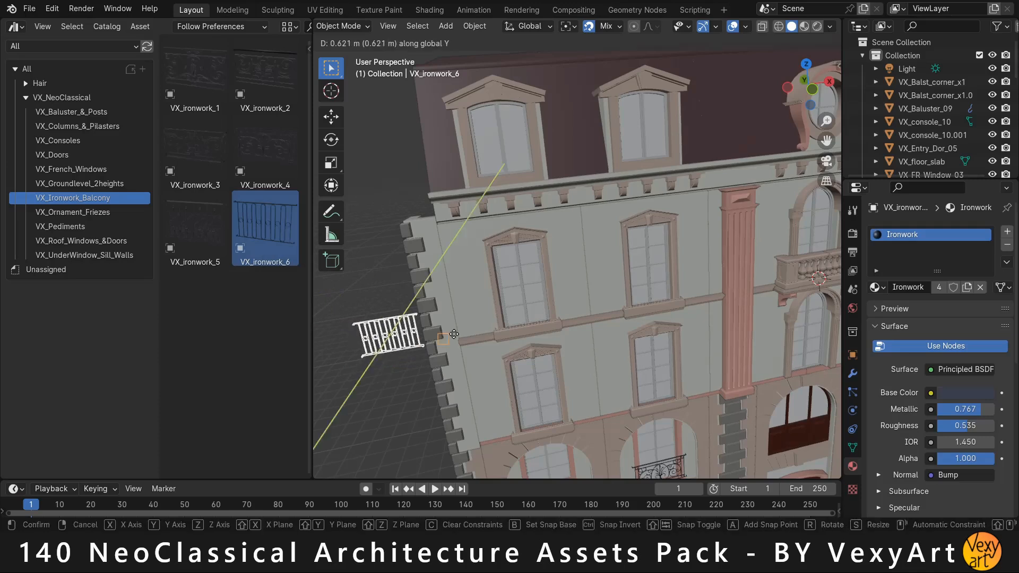
pyautogui.scroll(5, 551, 311)
pyautogui.moveTo(459, 331); pyautogui.dragTo(562, 256, button='middle')
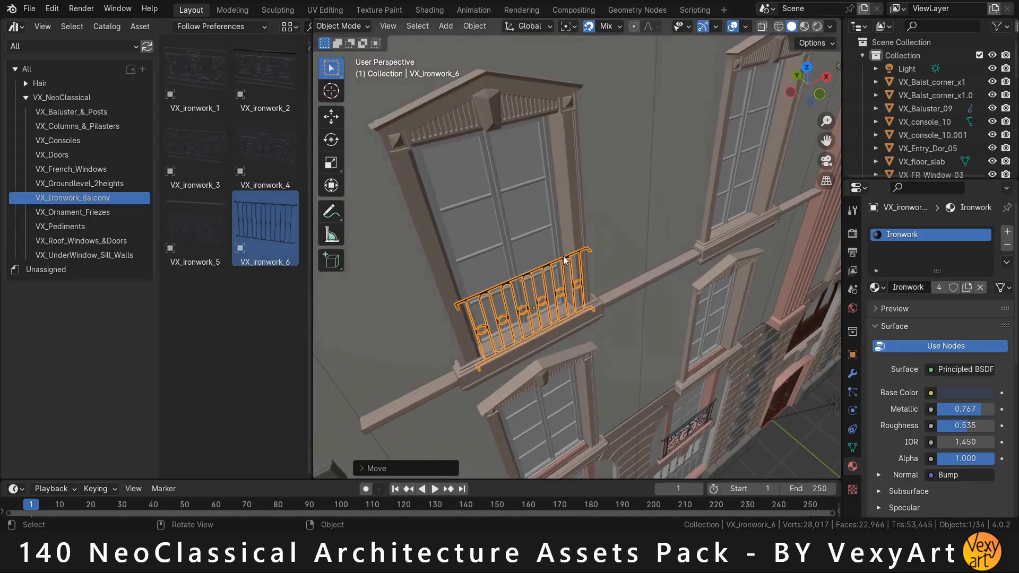
# Mirror the VX_ironwork_6 railing along Y so it faces the other way in the window.
pyautogui.press('.')
pyautogui.click(457, 256)
pyautogui.hotkey('ctrl', 'm')
pyautogui.press('y')
pyautogui.click(457, 256)
pyautogui.scroll(4, 497, 318)
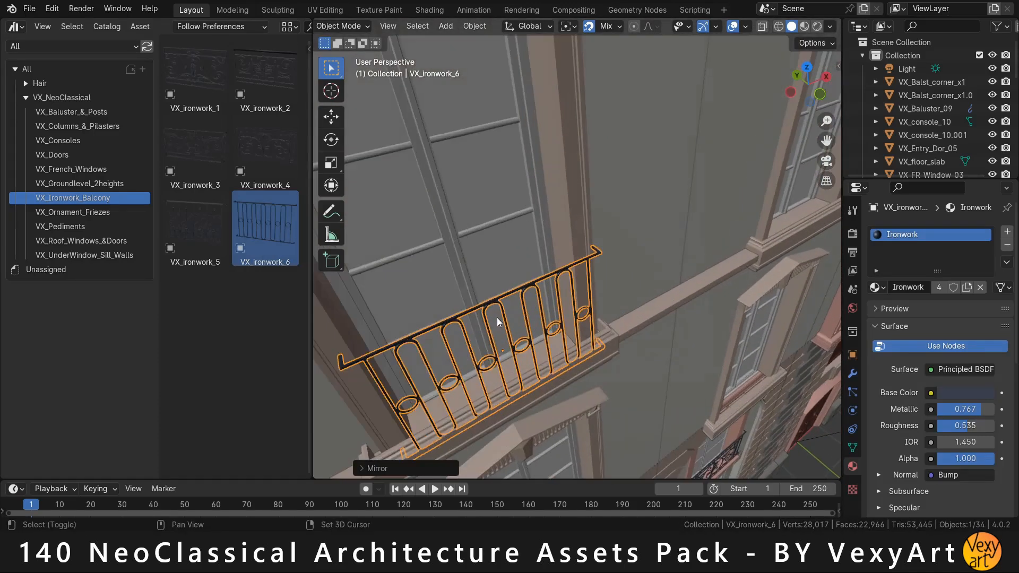
# Centre the railing on the window along X and lower it along Z onto the sill.
pyautogui.moveTo(497, 317); pyautogui.dragTo(610, 338, button='middle')
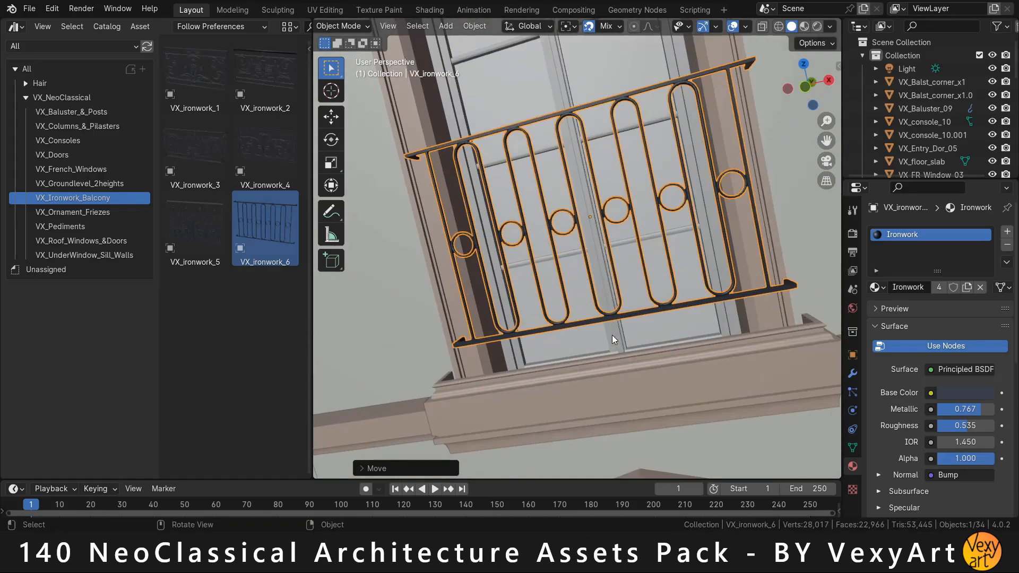
pyautogui.press('g')
pyautogui.press('x')
pyautogui.click(611, 361)
pyautogui.press('g')
pyautogui.press('z')
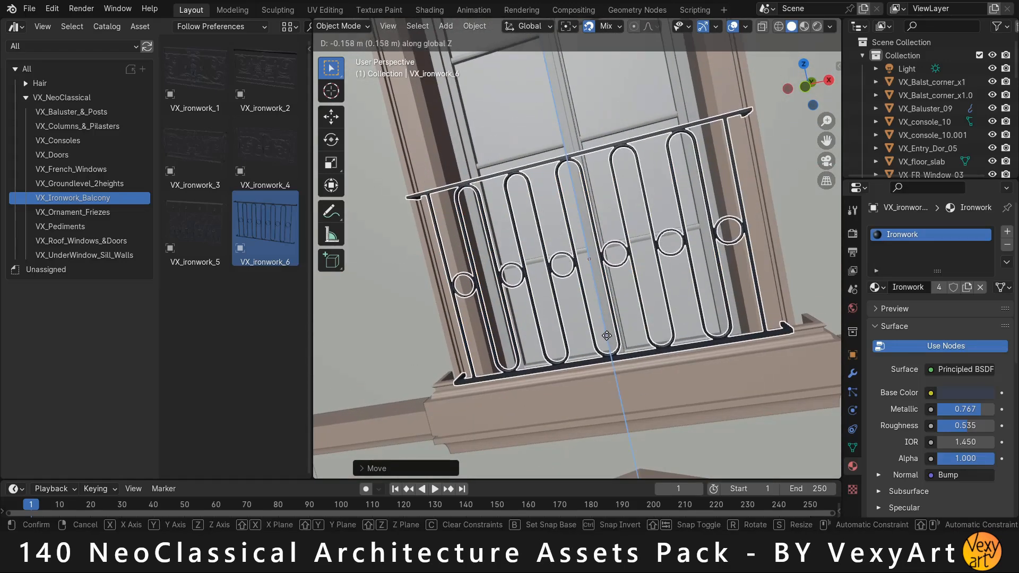
pyautogui.click(610, 372)
# Join the ironwork railing with the leftmost top-floor French window and check the facade in front view.
pyautogui.moveTo(717, 239); pyautogui.dragTo(657, 274, button='middle')
pyautogui.scroll(-10, 594, 210)
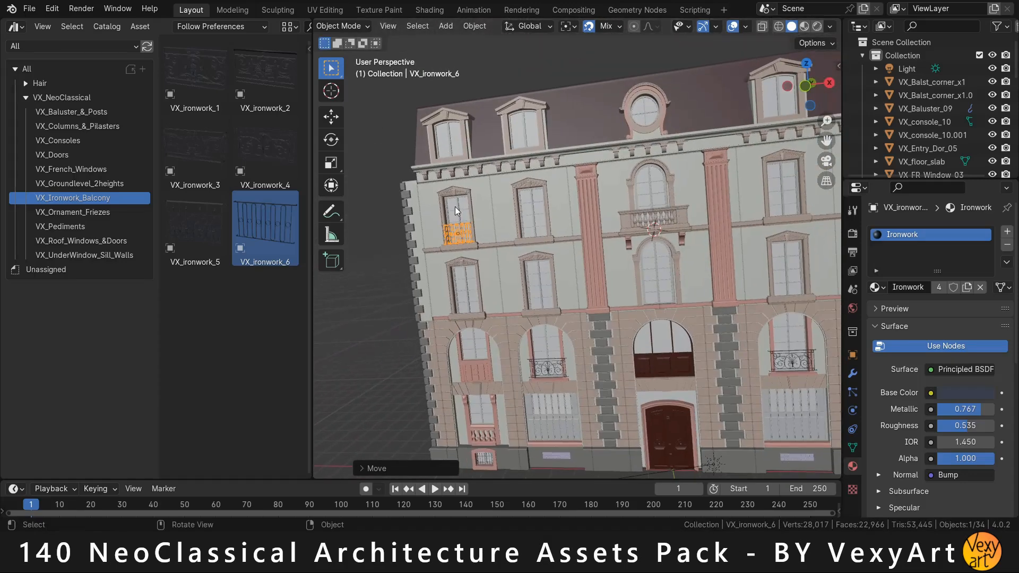
pyautogui.keyDown('shift'); pyautogui.click(474, 196); pyautogui.keyUp('shift')
pyautogui.hotkey('ctrl', 'j')
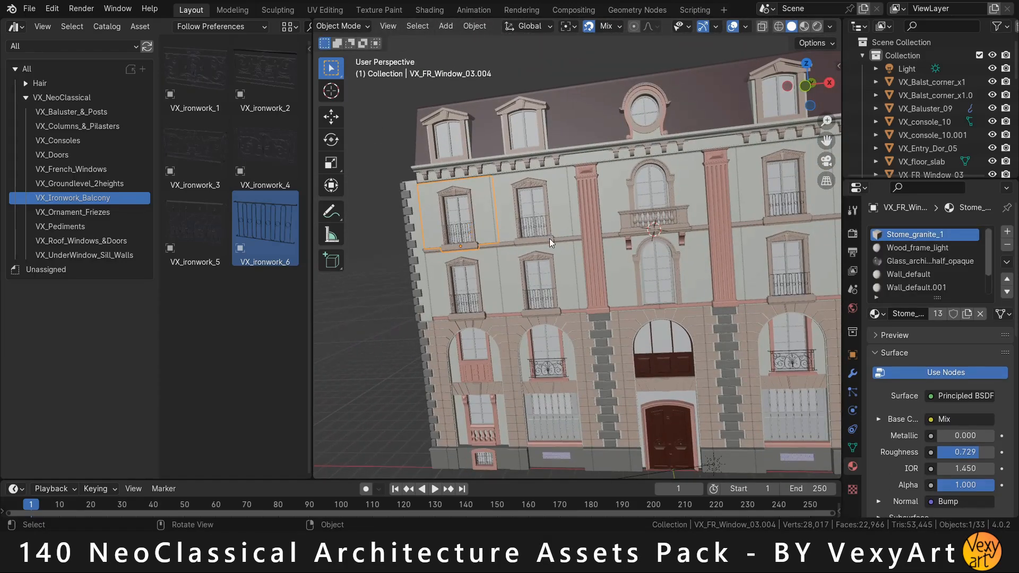
pyautogui.moveTo(549, 237); pyautogui.dragTo(578, 317, button='middle')
pyautogui.press('KP_1')
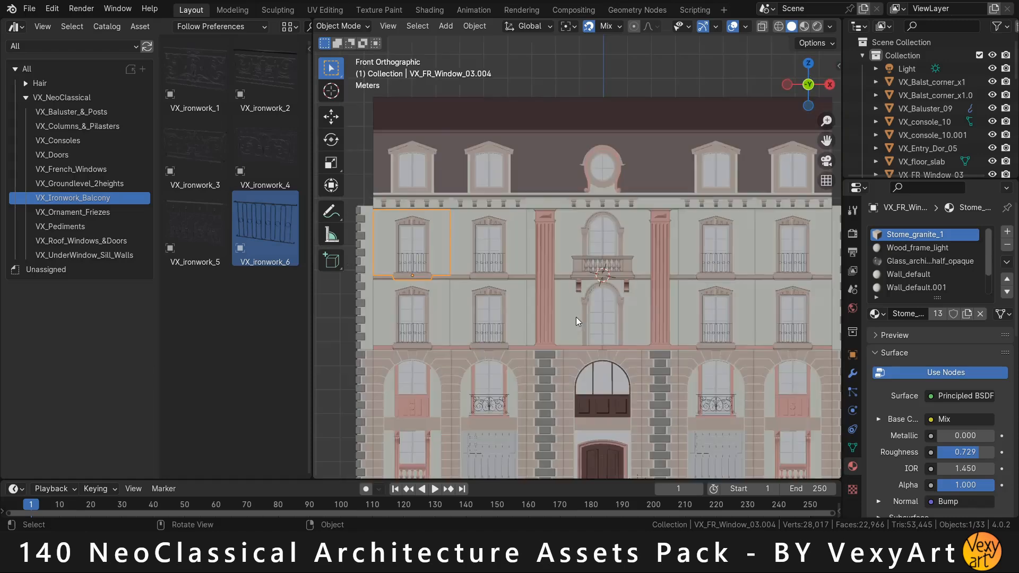
pyautogui.scroll(-1, 576, 316)
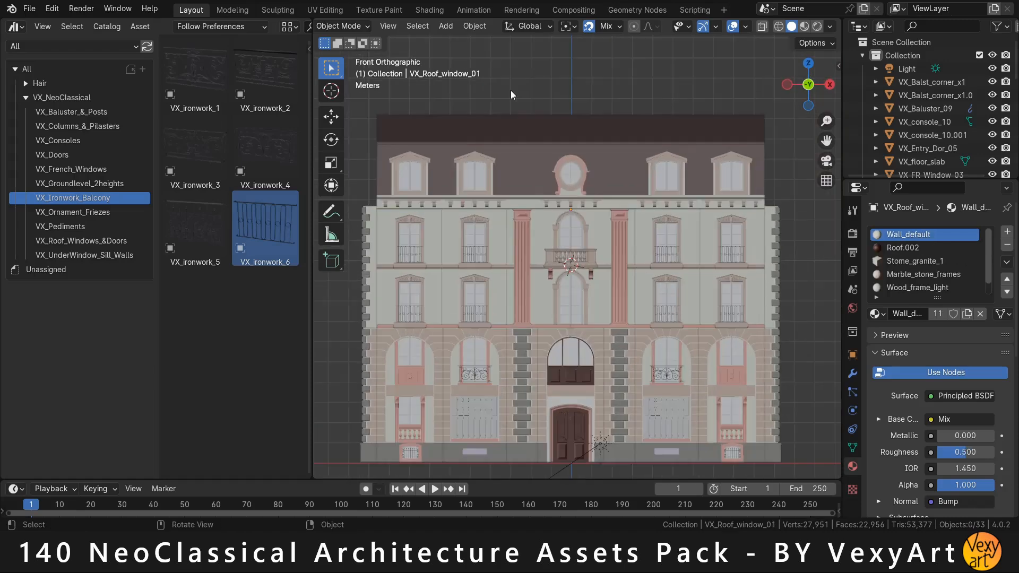
# Add a cube behind the facade as the building body and move its side face -5.1173 m along X.
pyautogui.hotkey('shift', 'a')
pyautogui.click(588, 205)
pyautogui.click(385, 468)
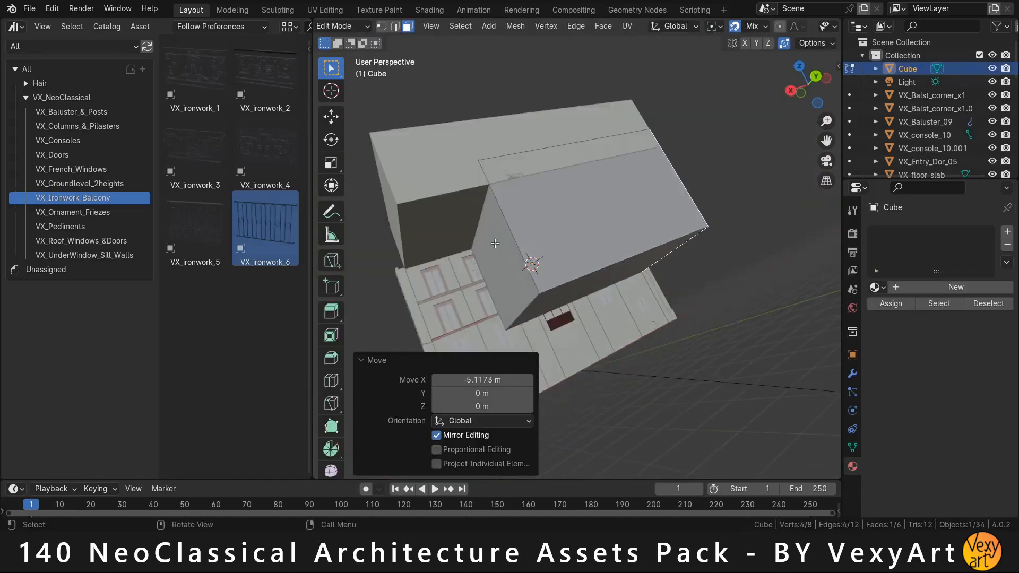
# Adjust the height of the body cube by moving its selected face along Z.
pyautogui.moveTo(495, 243); pyautogui.dragTo(486, 175, button='middle')
pyautogui.press('g')
pyautogui.press('z')
pyautogui.click(496, 273)
pyautogui.press('g')
pyautogui.press('z')
pyautogui.click(535, 326)
# Select the large face of the body cube and move it along Y to fit against the facade.
pyautogui.moveTo(495, 273); pyautogui.dragTo(522, 247, button='middle')
pyautogui.click(522, 248)
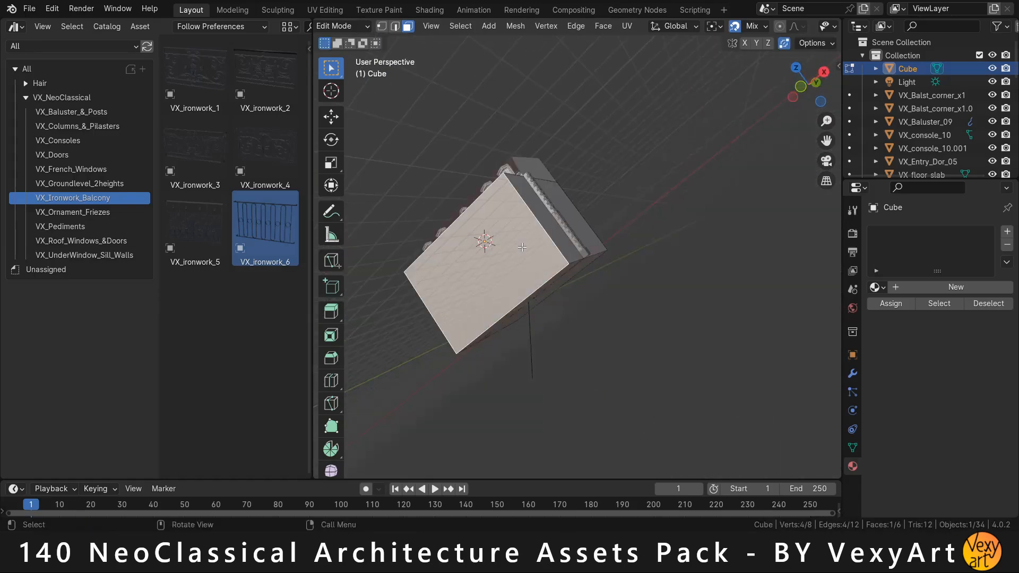
pyautogui.press('g')
pyautogui.press('y')
pyautogui.click(523, 212)
pyautogui.scroll(4, 480, 229)
pyautogui.moveTo(522, 212); pyautogui.dragTo(531, 172, button='middle')
pyautogui.press('g')
pyautogui.press('y')
pyautogui.click(531, 213)
# Move the side face of the body cube along X by about 0.736 m and refine it against the corner quoins.
pyautogui.press('g')
pyautogui.press('x')
pyautogui.click(485, 209)
pyautogui.moveTo(485, 209); pyautogui.dragTo(593, 235, button='middle')
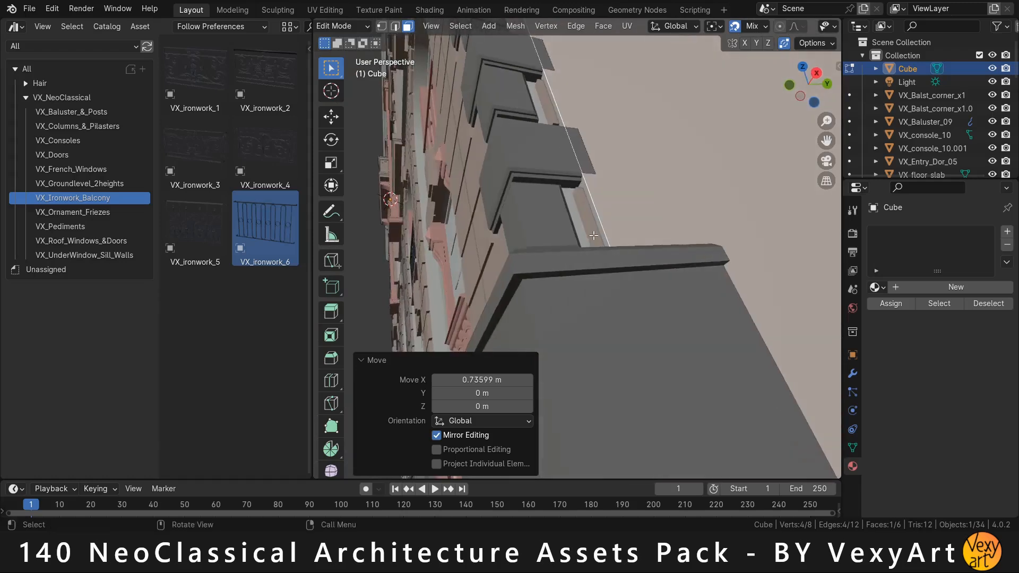
pyautogui.press('g')
pyautogui.press('x')
pyautogui.click(719, 269)
# Move the opposite side face of the body cube along X to line up with the other quoin column.
pyautogui.moveTo(719, 268); pyautogui.dragTo(275, 142, button='middle')
pyautogui.scroll(-5, 530, 255)
pyautogui.click(547, 270)
pyautogui.scroll(4, 557, 260)
pyautogui.press('g')
pyautogui.press('x')
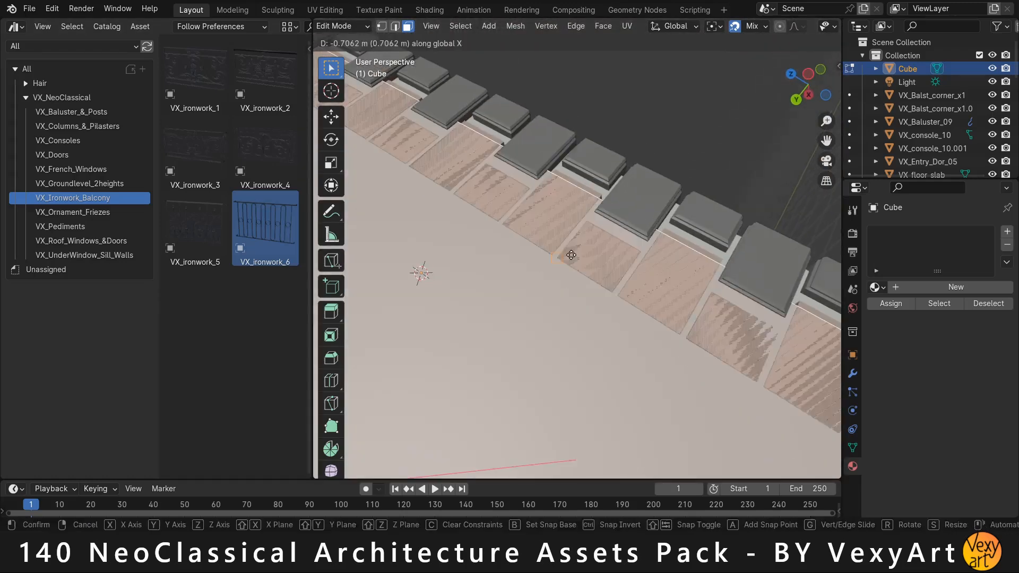
pyautogui.click(572, 255)
pyautogui.scroll(-6, 571, 256)
pyautogui.press('Tab')
pyautogui.moveTo(571, 255); pyautogui.dragTo(553, 275, button='middle')
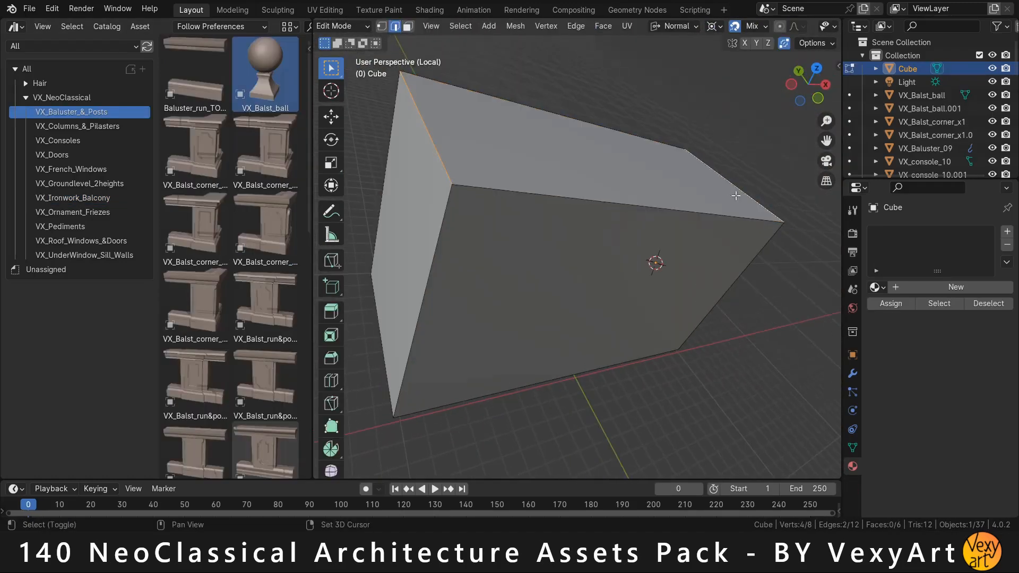
# Subdivide the two end edges of the body cube's top face and scale the selected geometry along X.
pyautogui.rightClick(574, 128)
pyautogui.click(566, 118)
pyautogui.press('Tab')
pyautogui.press('Tab')
pyautogui.click(570, 154)
pyautogui.keyDown('shift'); pyautogui.click(660, 164); pyautogui.keyUp('shift')
pyautogui.press('s')
pyautogui.press('x')
pyautogui.click(398, 196)
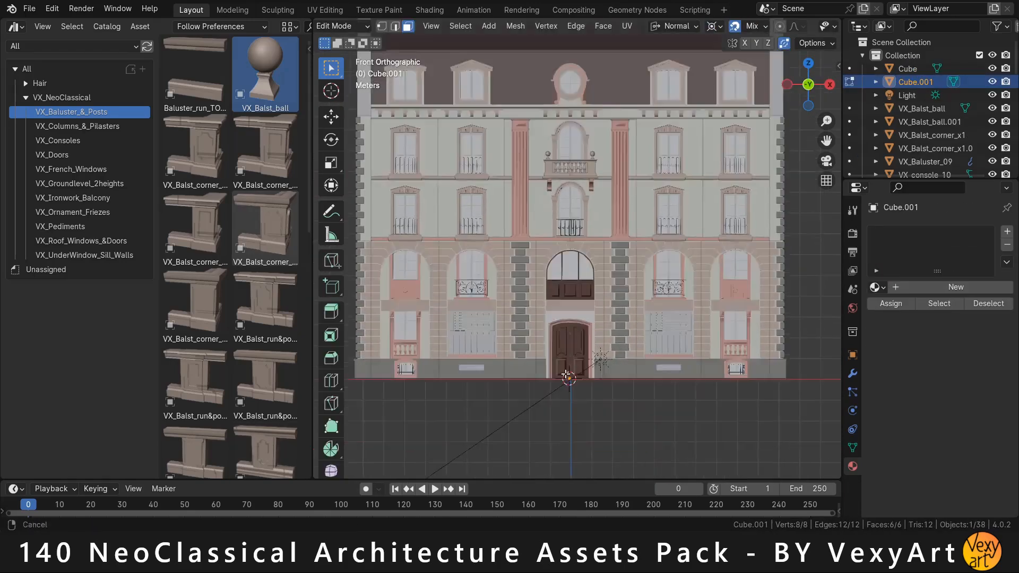
# Scale the ground slab along X and extend its selected face by 3.5 m along the normal Z axis.
pyautogui.click(473, 395)
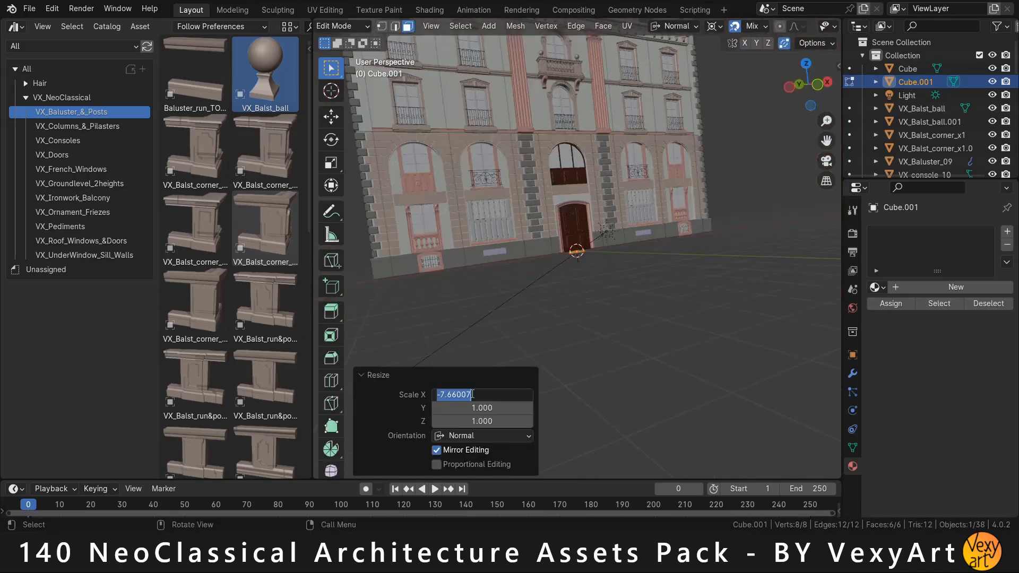
pyautogui.press('Return')
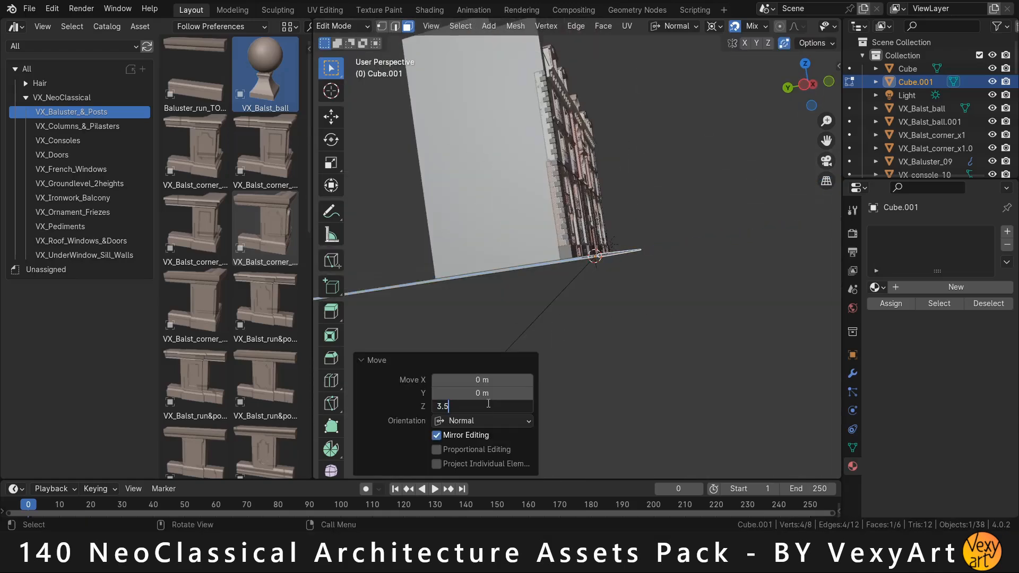
pyautogui.press('e')
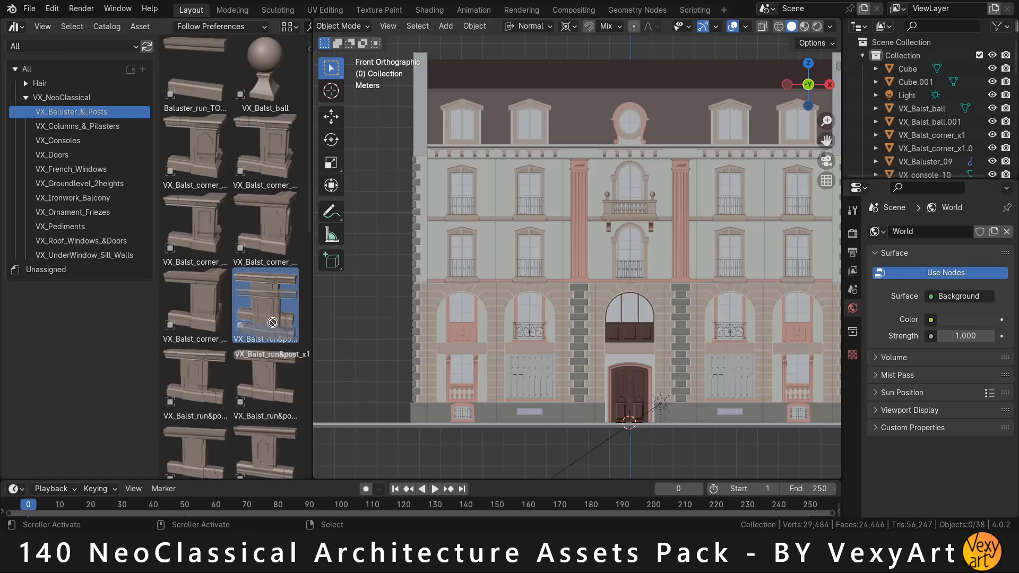
# Add the VX_Balst_run&post_x1 asset beside the left base of the facade.
pyautogui.moveTo(385, 415); pyautogui.dragTo(390, 415)
pyautogui.press('KP_Decimal')
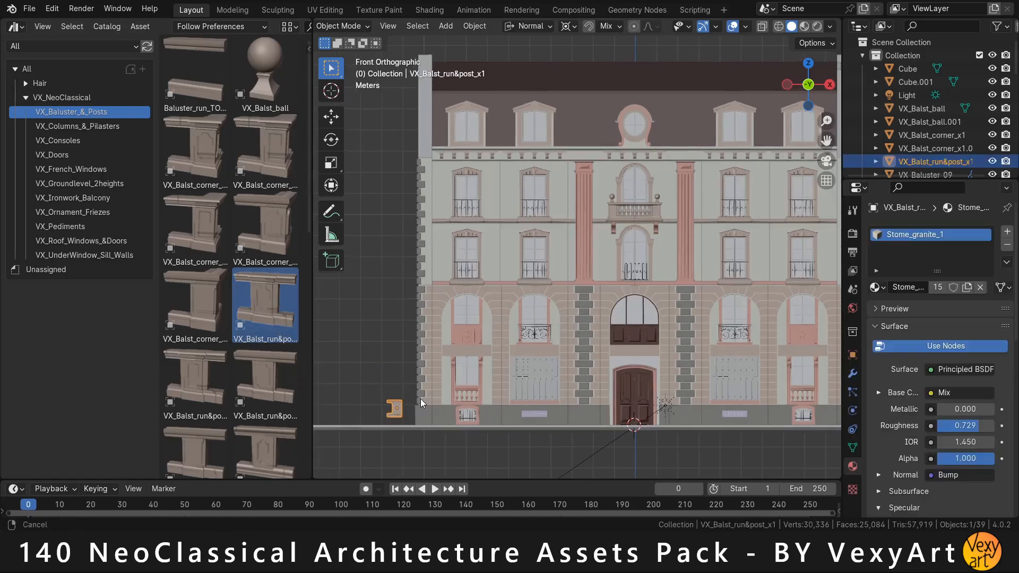
pyautogui.scroll(5, 536, 249)
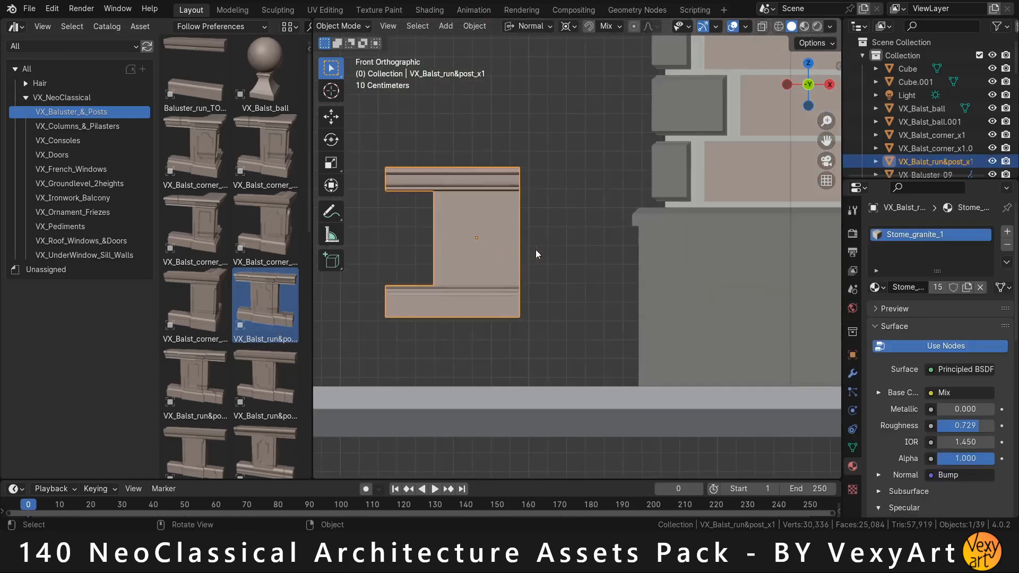
pyautogui.moveTo(534, 250); pyautogui.dragTo(483, 261, button='middle')
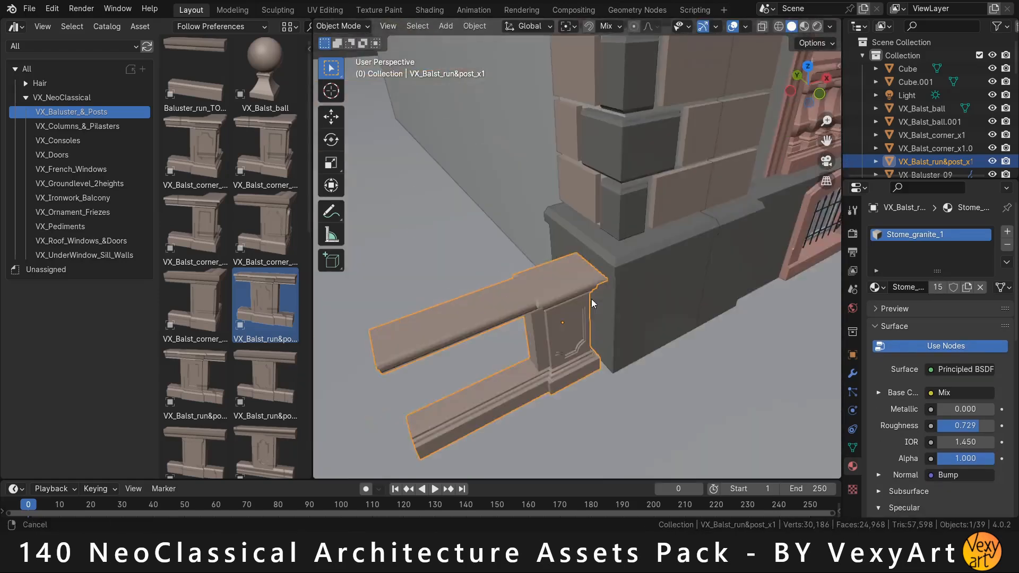
# Inset the top face of the balustrade post and extrude the selected post faces.
pyautogui.press('i')
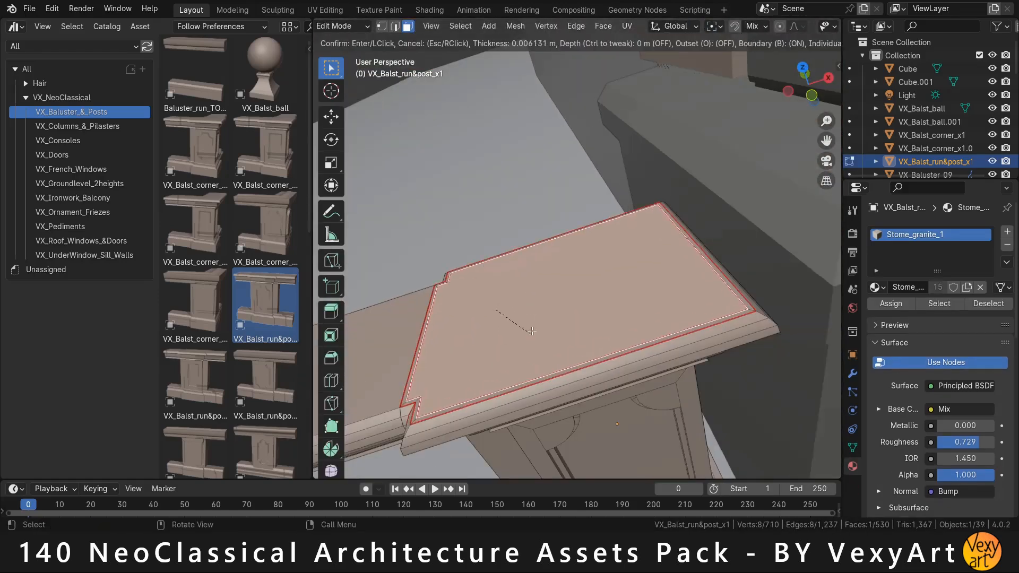
pyautogui.click(522, 283)
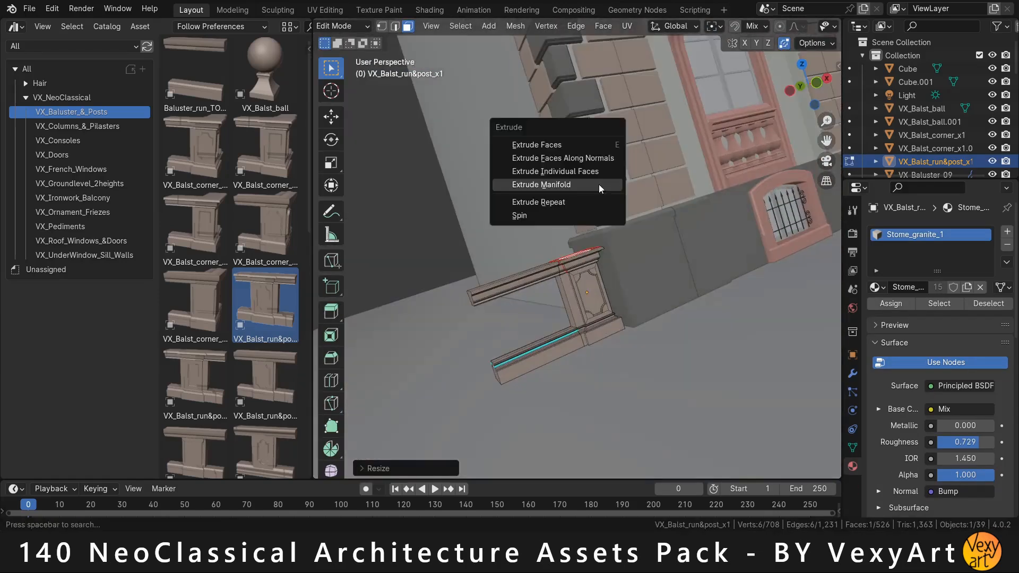
pyautogui.click(546, 193)
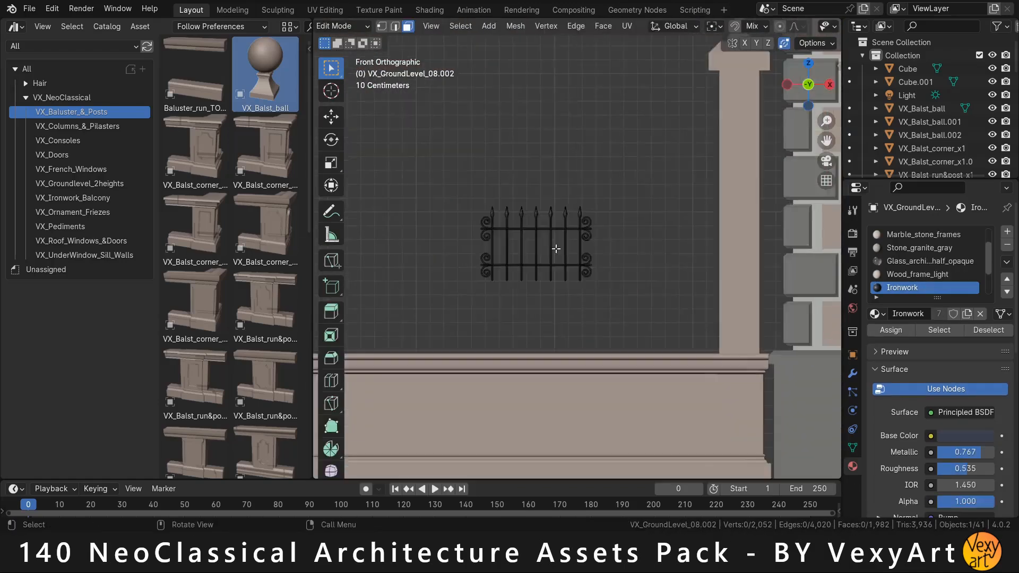
# Separate one spear bar from the ironwork panel and lengthen it along Z by moving its top and bottom ends.
pyautogui.hotkey('ctrl', 'l')
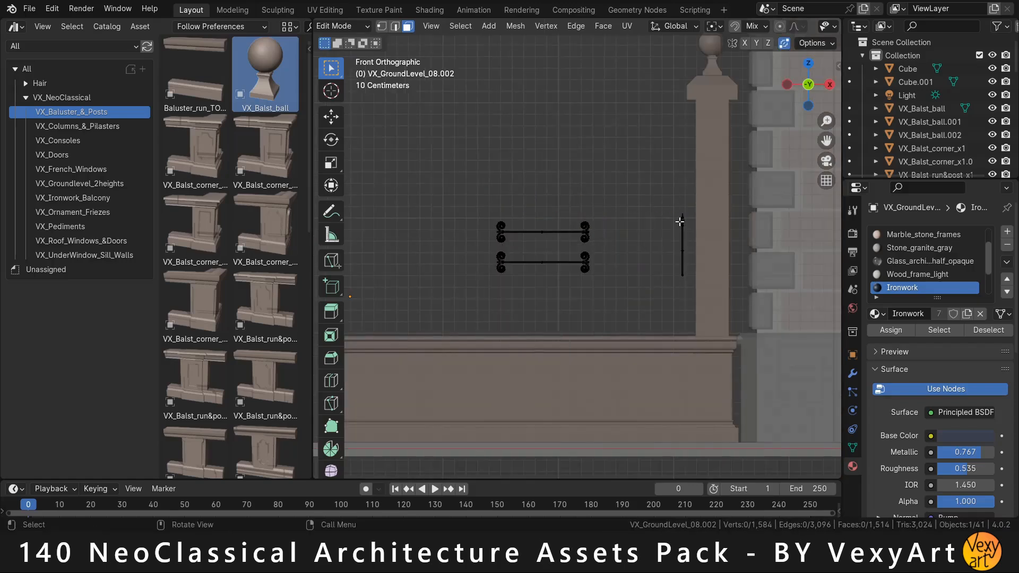
pyautogui.press('Tab')
pyautogui.press('Tab')
pyautogui.press('g')
pyautogui.press('z')
pyautogui.click(676, 150)
pyautogui.moveTo(676, 150); pyautogui.dragTo(626, 201, button='middle')
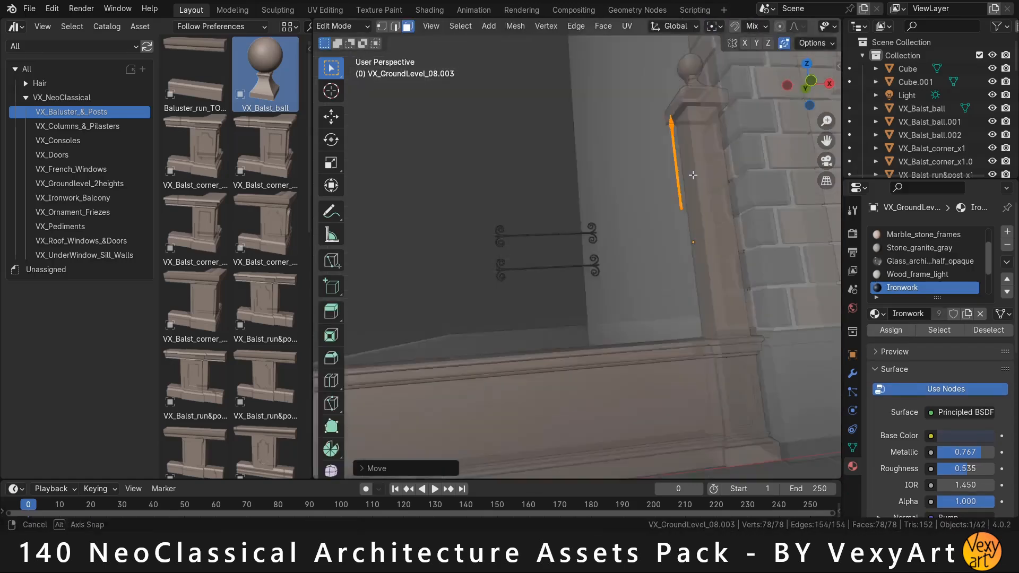
pyautogui.press('g')
pyautogui.press('z')
pyautogui.click(599, 239)
# Position the lengthened spear bar along X just beside the fence post.
pyautogui.press('KP_1')
pyautogui.press('Tab')
pyautogui.press('g')
pyautogui.press('x')
pyautogui.click(598, 229)
# Add an Array modifier to the bar with a relative offset Factor X of -2.3 and raise the count to span the wall.
pyautogui.click(853, 373)
pyautogui.click(897, 231)
pyautogui.click(734, 52)
pyautogui.scroll(-2, 577, 257)
pyautogui.moveTo(959, 329); pyautogui.dragTo(936, 330)
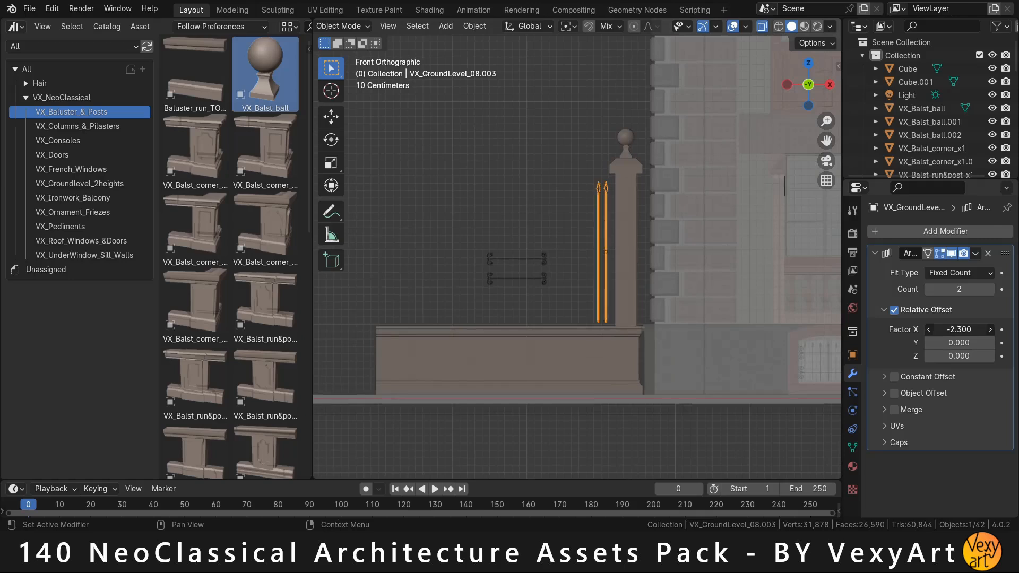
pyautogui.moveTo(959, 289); pyautogui.dragTo(982, 289)
# Select the scroll ends of the two rails away from the post and move them along X to the fence's far end.
pyautogui.press('Tab')
pyautogui.click(712, 86)
pyautogui.press('Tab')
pyautogui.moveTo(605, 325); pyautogui.dragTo(560, 225)
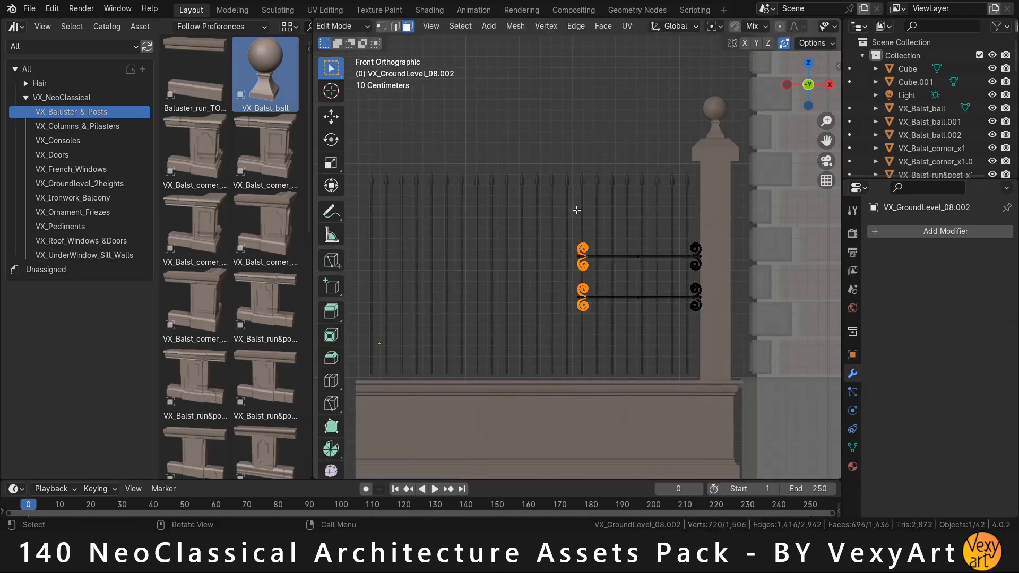
pyautogui.press('g')
pyautogui.press('x')
pyautogui.click(358, 218)
# Spread the two rails vertically along Z, moving the lower one down about 0.45 m towards the bars' feet.
pyautogui.moveTo(337, 283); pyautogui.dragTo(400, 306)
pyautogui.scroll(-2, 647, 160)
pyautogui.press('g')
pyautogui.press('z')
pyautogui.click(582, 192)
pyautogui.press('g')
pyautogui.press('z')
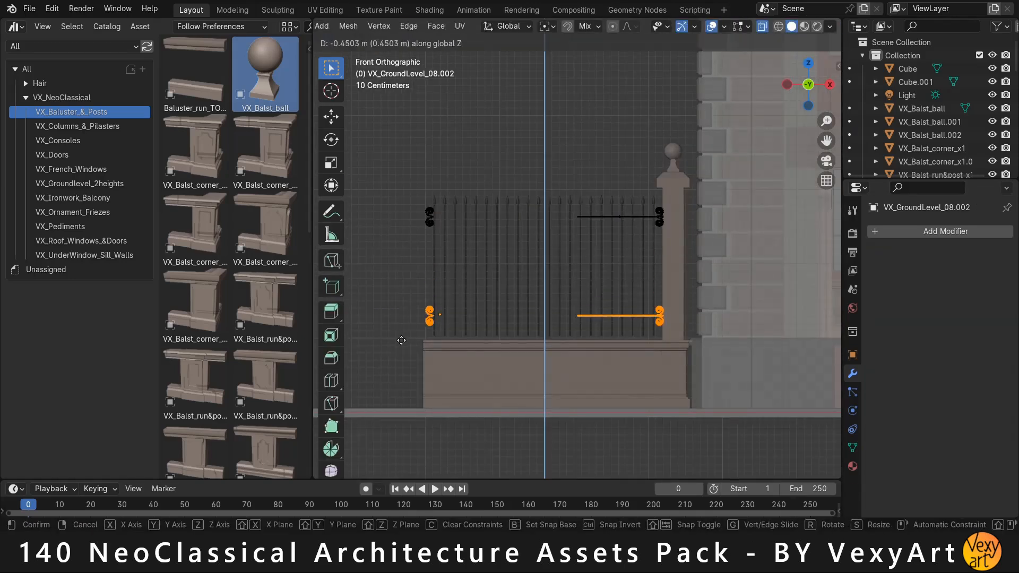
pyautogui.click(400, 340)
# Extend both rails to the far scrolls and join the ironwork with the post and low wall.
pyautogui.click(558, 294)
pyautogui.moveTo(579, 212); pyautogui.dragTo(653, 201, button='middle')
pyautogui.scroll(3, 653, 202)
pyautogui.press('Tab')
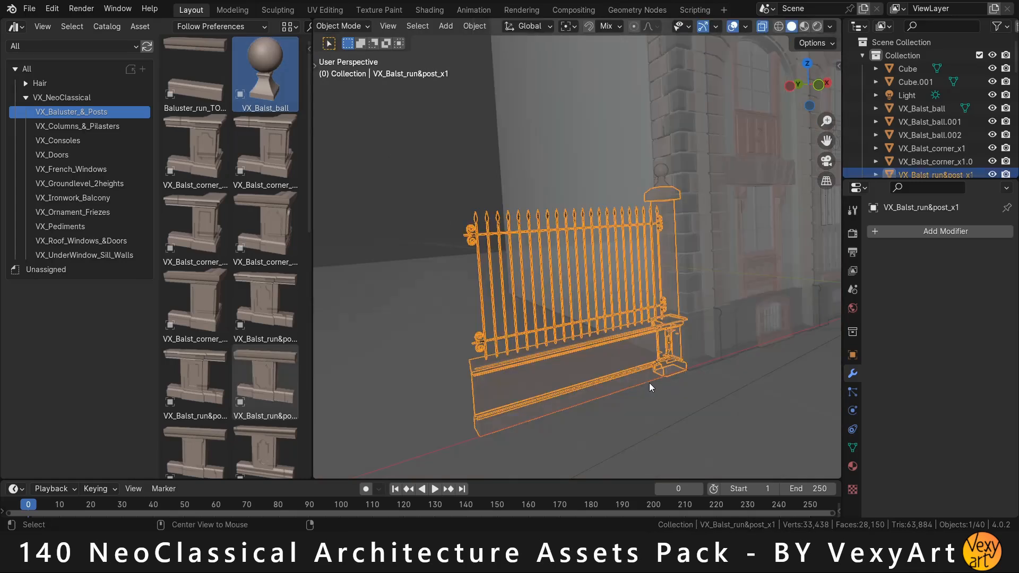
# Make a linked duplicate of the fence section along X and snap it to the end of the first section.
pyautogui.hotkey('alt', 'd')
pyautogui.press('x')
pyautogui.click(451, 425)
pyautogui.keyDown('shift'); pyautogui.moveTo(451, 424); pyautogui.dragTo(519, 349, button='middle'); pyautogui.keyUp('shift')
pyautogui.scroll(2, 519, 349)
pyautogui.press('g')
pyautogui.press('b')
pyautogui.click(505, 334)
pyautogui.click(522, 350)
# Make a second linked duplicate of the fence section farther along X.
pyautogui.scroll(-4, 491, 270)
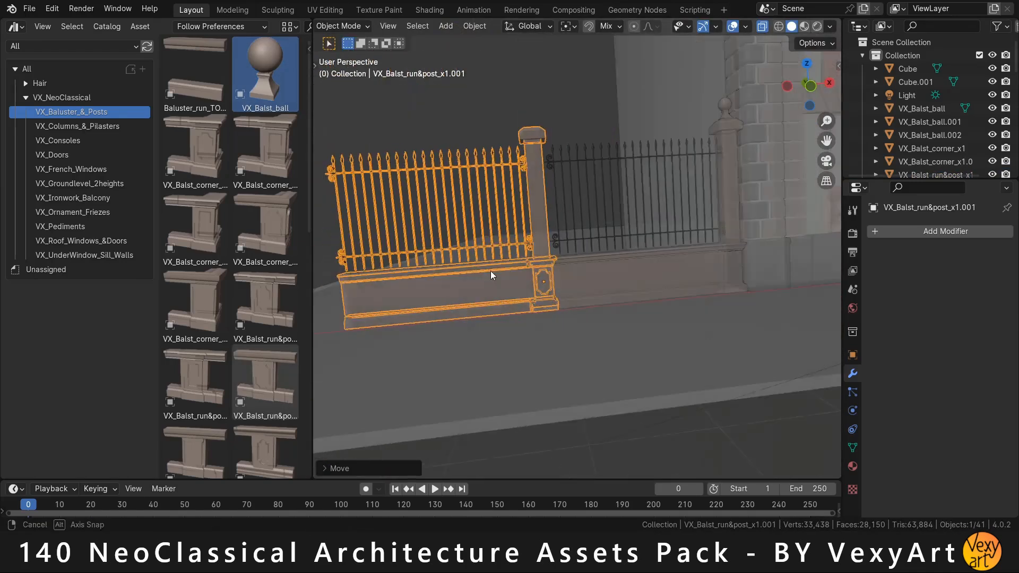
pyautogui.keyDown('shift'); pyautogui.moveTo(491, 270); pyautogui.dragTo(578, 291, button='middle'); pyautogui.keyUp('shift')
pyautogui.hotkey('alt', 'd')
pyautogui.press('x')
pyautogui.click(361, 313)
# Select the similar ironwork faces of the last fence section and delete its bars and rails.
pyautogui.press('Tab')
pyautogui.keyDown('shift'); pyautogui.moveTo(445, 268); pyautogui.dragTo(615, 242, button='middle'); pyautogui.keyUp('shift')
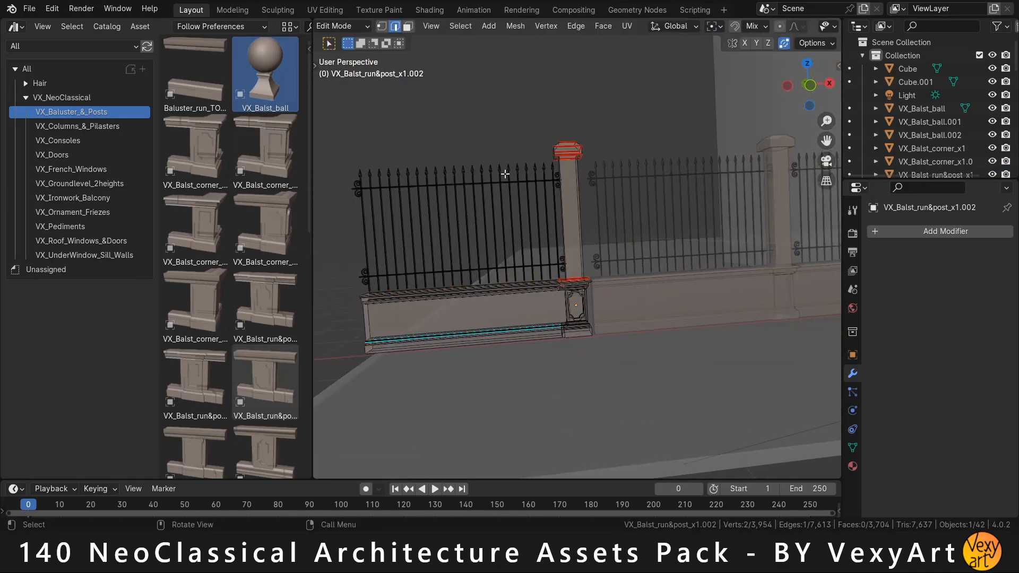
pyautogui.hotkey('shift', 'g')
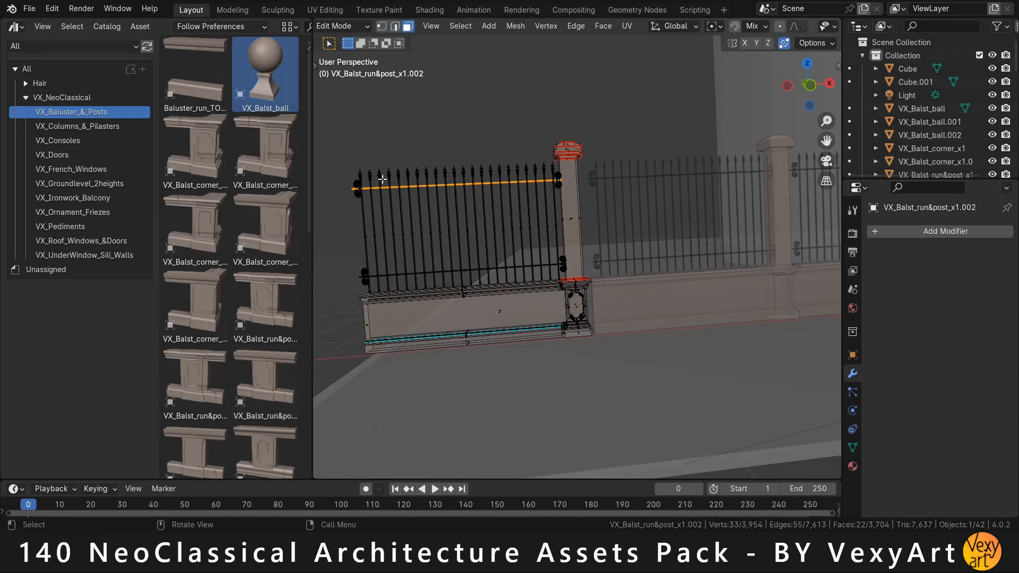
pyautogui.hotkey('shift', 'g')
pyautogui.click(382, 164)
pyautogui.press('x')
pyautogui.click(382, 164)
# Delete the low wall run of the last fence section, keeping only its post.
pyautogui.moveTo(518, 286); pyautogui.dragTo(536, 282, button='middle')
pyautogui.moveTo(510, 262); pyautogui.dragTo(326, 373)
pyautogui.press('x')
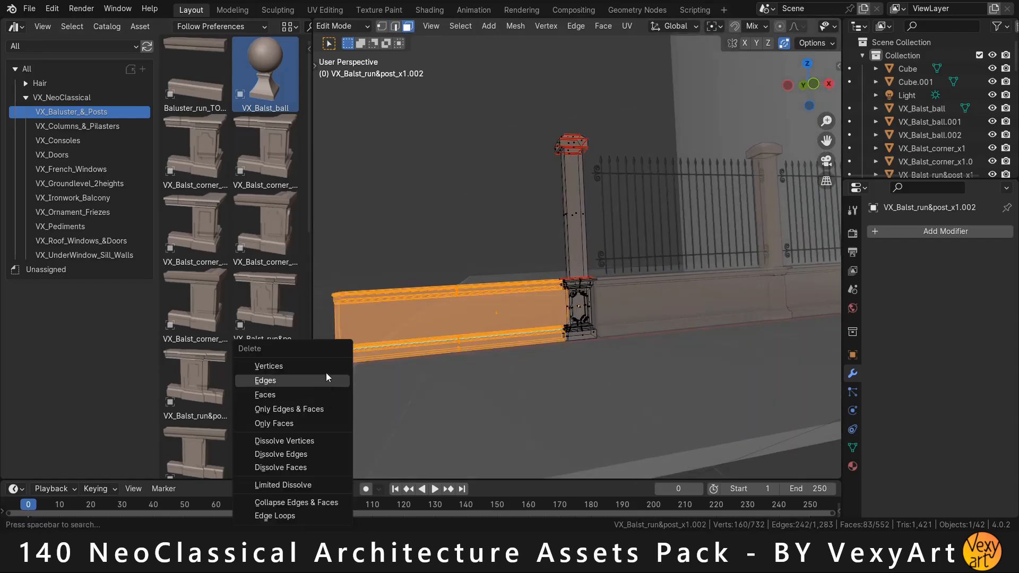
pyautogui.click(314, 393)
# Move the remaining post along X until it closes the free end of the fence.
pyautogui.press('Tab')
pyautogui.press('g')
pyautogui.press('x')
pyautogui.click(531, 295)
pyautogui.press('KP_1')
pyautogui.press('g')
pyautogui.press('x')
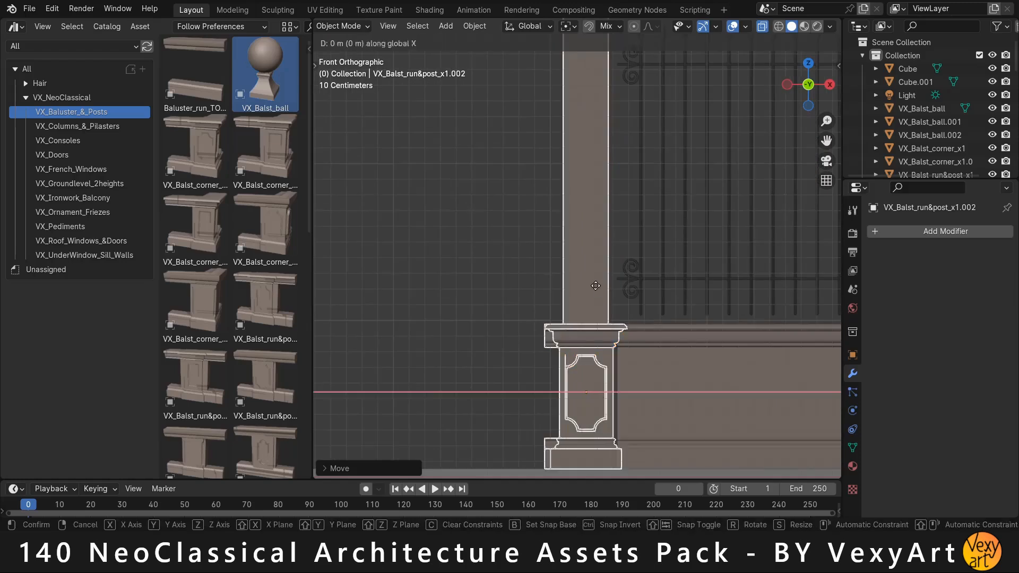
pyautogui.click(599, 284)
# Duplicate the fence sections and post ball in place and mirror the copies across X to the building's other side.
pyautogui.scroll(-3, 603, 283)
pyautogui.moveTo(585, 281); pyautogui.dragTo(458, 318, button='middle')
pyautogui.press('Tab')
pyautogui.press('Tab')
pyautogui.press('KP_1')
pyautogui.scroll(-10, 501, 257)
pyautogui.keyDown('shift'); pyautogui.moveTo(656, 208); pyautogui.dragTo(557, 271, button='middle'); pyautogui.keyUp('shift')
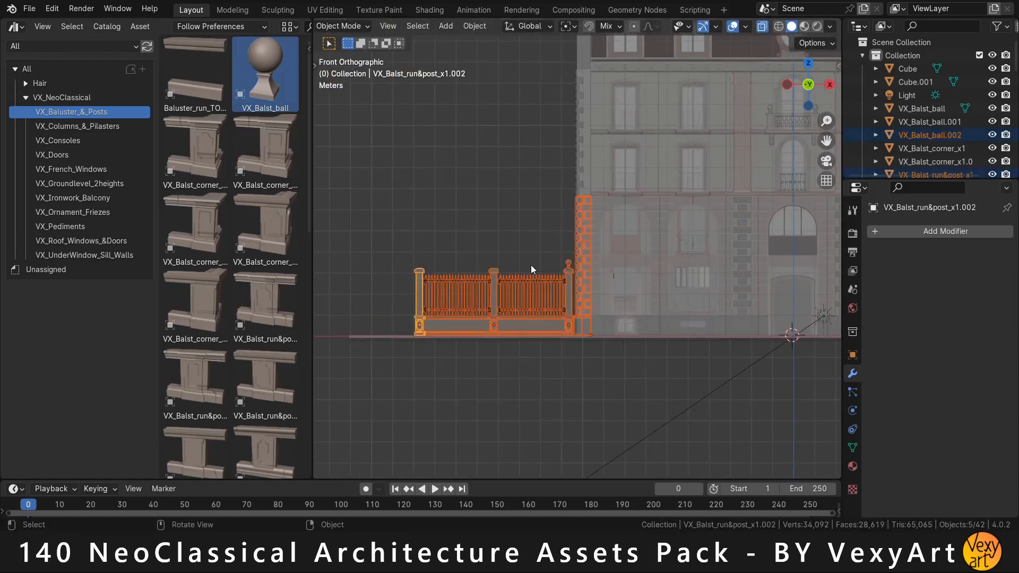
pyautogui.scroll(-3, 478, 317)
pyautogui.hotkey('shift', 'd')
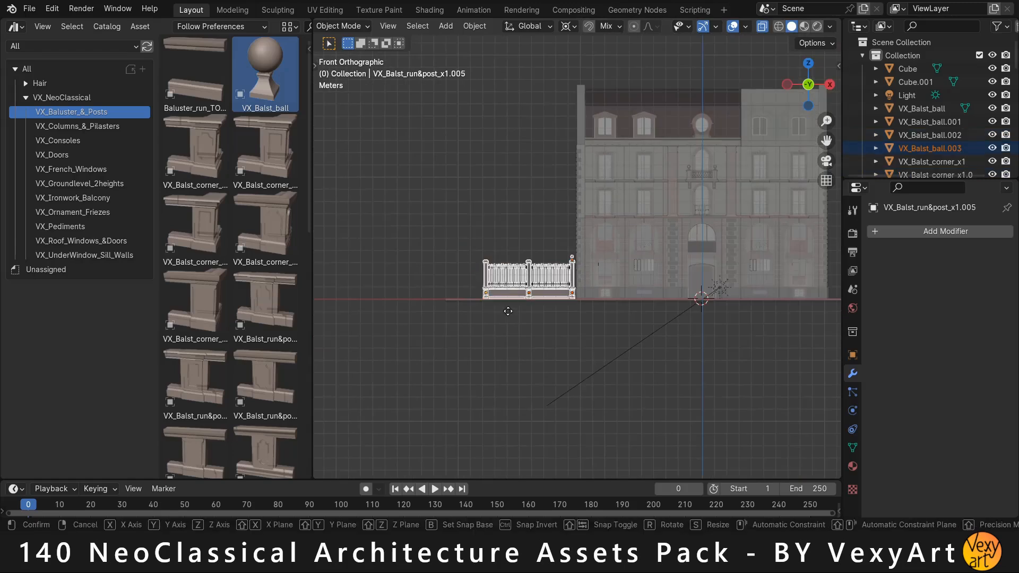
pyautogui.rightClick(508, 310)
pyautogui.hotkey('ctrl', 'm')
pyautogui.press('x')
pyautogui.click(511, 308)
# Add a plane behind the central arched window, copy it about 4.9 m along X and scale the copy 0.747 in X.
pyautogui.keyDown('shift'); pyautogui.moveTo(593, 280); pyautogui.dragTo(458, 341, button='middle'); pyautogui.keyUp('shift')
pyautogui.hotkey('alt', 'z')
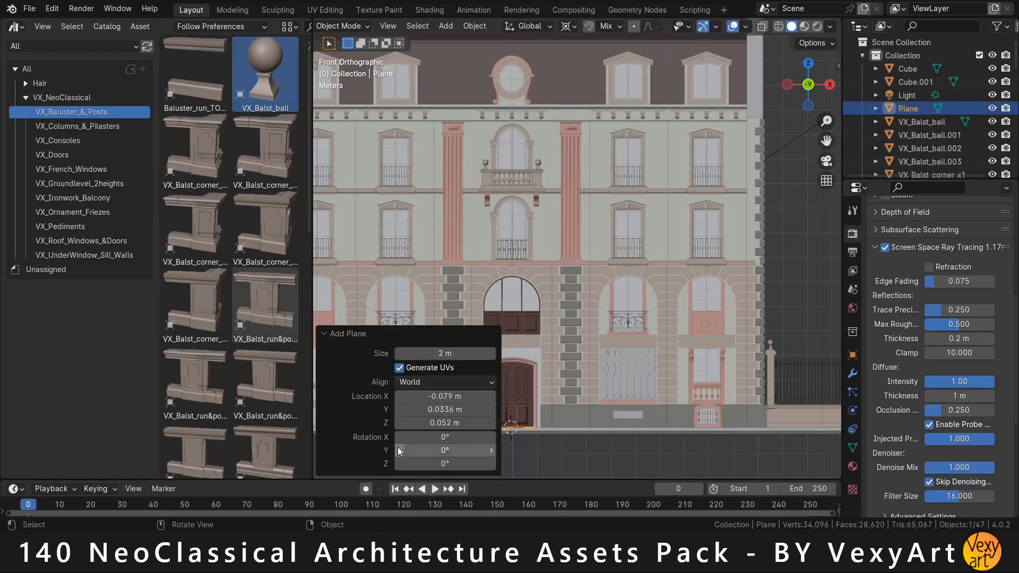
pyautogui.press('s')
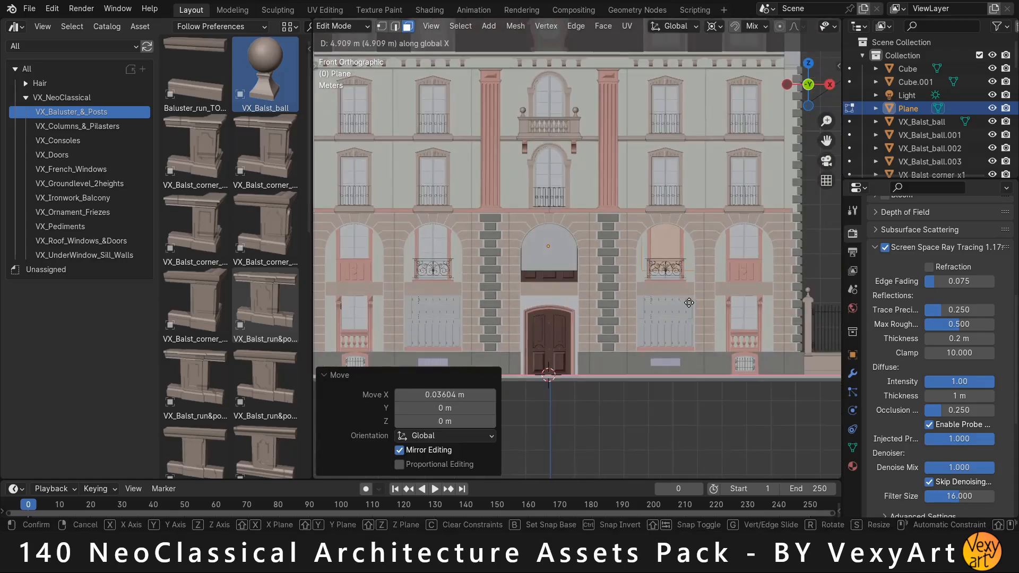
pyautogui.press('.')
pyautogui.press('s')
pyautogui.press('x')
pyautogui.press('g')
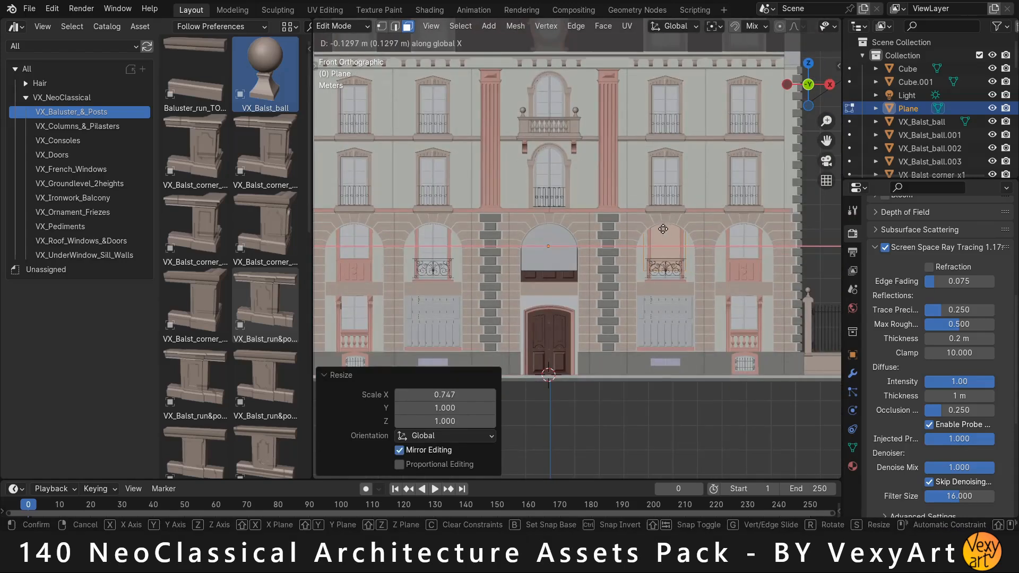
# Duplicate the window plane for the outer window and mirror both side planes to the facade's other half.
pyautogui.hotkey('shift', 'd')
pyautogui.keyDown('shift'); pyautogui.click(663, 249); pyautogui.keyUp('shift')
pyautogui.hotkey('shift', 'd')
pyautogui.hotkey('ctrl', 'm')
pyautogui.click(663, 248)
# Fit the two planes flanking the central arch to their windows by scaling and moving them along Z.
pyautogui.click(663, 249)
pyautogui.keyDown('shift'); pyautogui.click(427, 244); pyautogui.keyUp('shift')
pyautogui.press('s')
pyautogui.press('z')
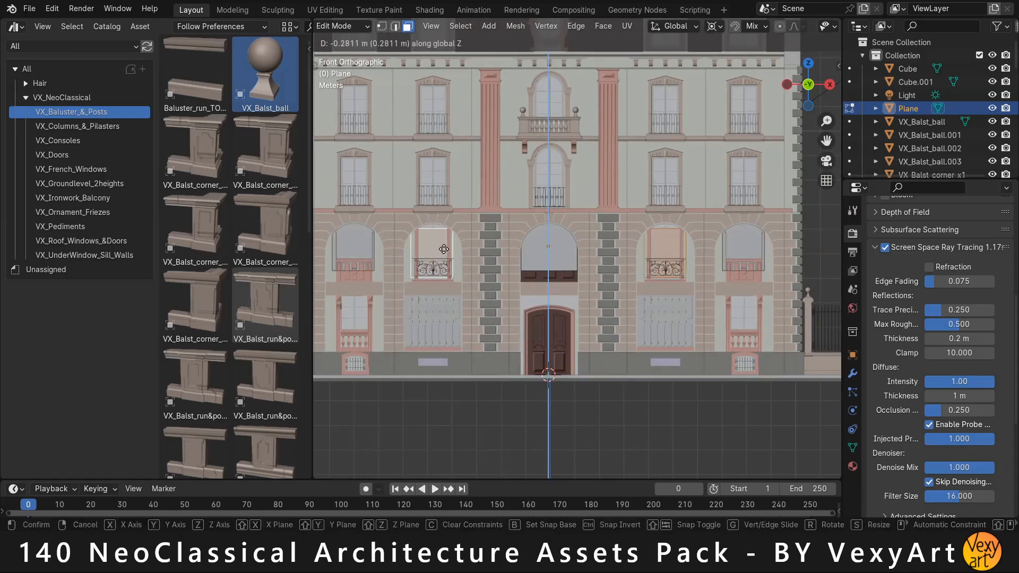
pyautogui.click(426, 242)
pyautogui.press('g')
pyautogui.press('z')
# Duplicate the row of planes to the floor above and fit its four side planes along Z to the windows.
pyautogui.press('a')
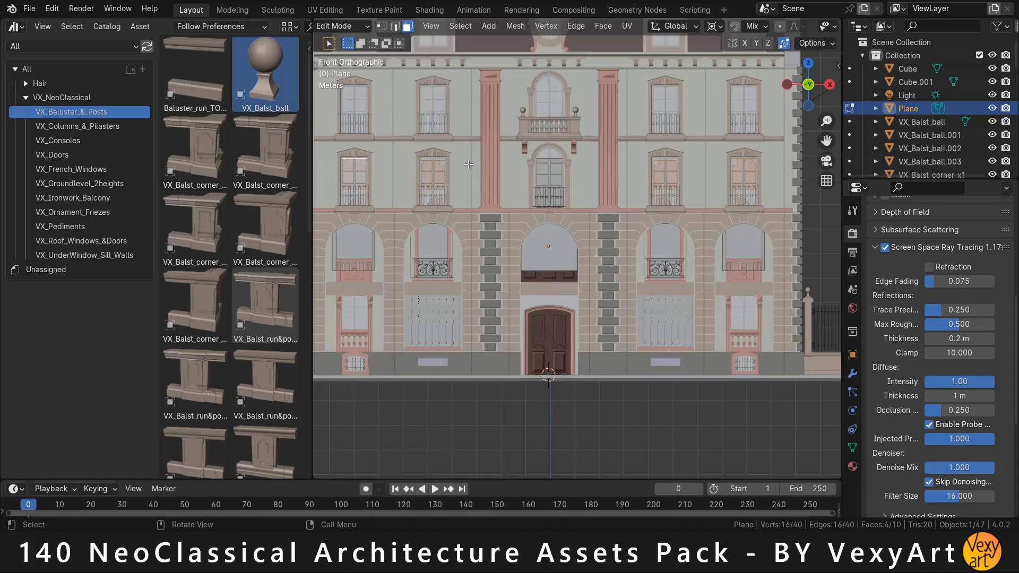
pyautogui.press('s')
pyautogui.press('z')
pyautogui.press('g')
pyautogui.press('z')
# Duplicate the two outer arched-window planes about 2.81 m down along Z to the ground-floor windows.
pyautogui.click(355, 243)
pyautogui.keyDown('shift'); pyautogui.click(730, 242); pyautogui.keyUp('shift')
pyautogui.hotkey('shift', 'd')
pyautogui.press('z')
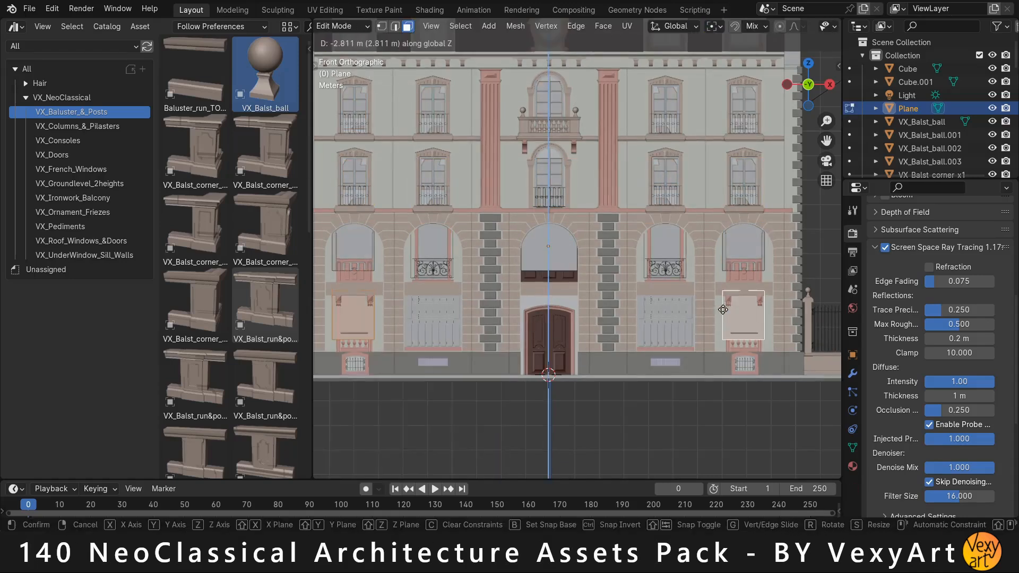
pyautogui.click(723, 309)
# Duplicate the planes up to the roof windows and scale the central one about 0.81 along Z.
pyautogui.keyDown('shift'); pyautogui.moveTo(723, 310); pyautogui.dragTo(750, 429, button='middle'); pyautogui.keyUp('shift')
pyautogui.keyDown('shift'); pyautogui.click(771, 225); pyautogui.keyUp('shift')
pyautogui.hotkey('shift', 'd')
pyautogui.click(758, 107)
pyautogui.click(589, 130)
pyautogui.press('s')
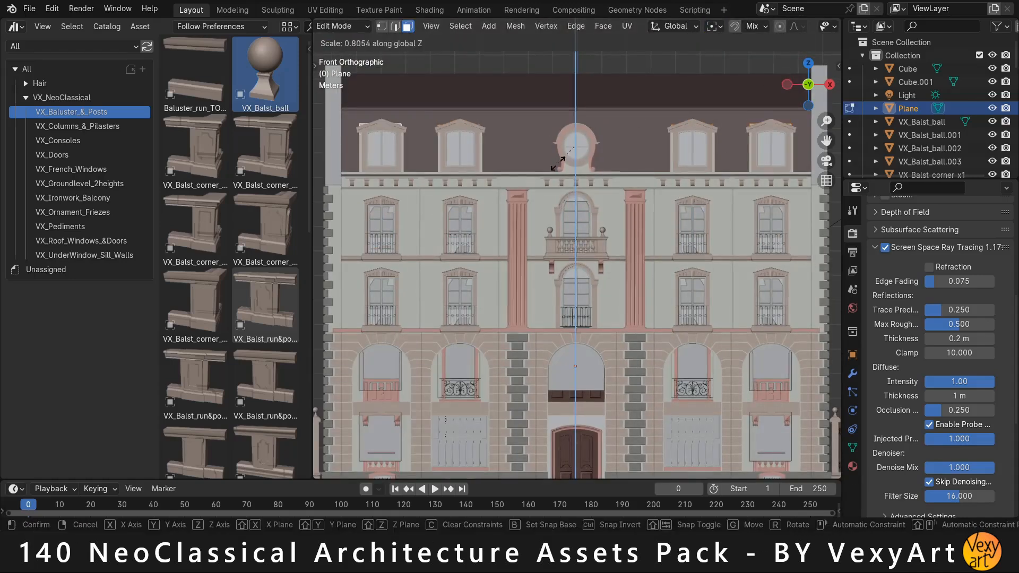
pyautogui.click(594, 128)
# Fit the four dormer planes by scaling them along Z, moving them -0.173 m in Z and scaling X by about 0.71.
pyautogui.hotkey('alt', 'z')
pyautogui.keyDown('shift'); pyautogui.moveTo(637, 90); pyautogui.dragTo(636, 124, button='middle'); pyautogui.keyUp('shift')
pyautogui.press('.')
pyautogui.click(744, 253)
pyautogui.press('s')
pyautogui.press('z')
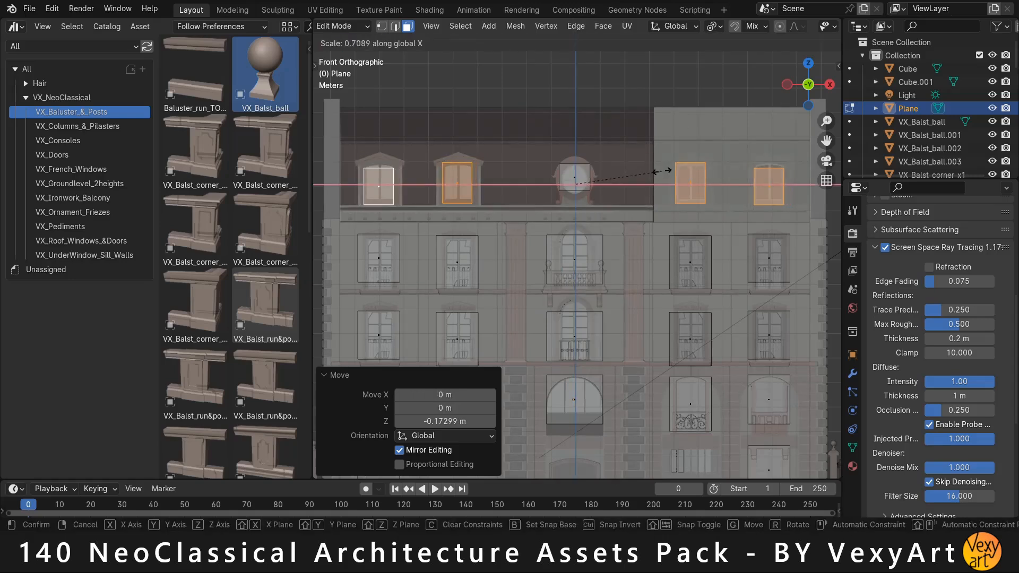
pyautogui.click(662, 171)
# Scale the round roof window's plane along Z and move all window planes along Y.
pyautogui.click(575, 178)
pyautogui.press('s')
pyautogui.press('z')
pyautogui.press('a')
pyautogui.press('g')
pyautogui.press('y')
pyautogui.press('KP_1')
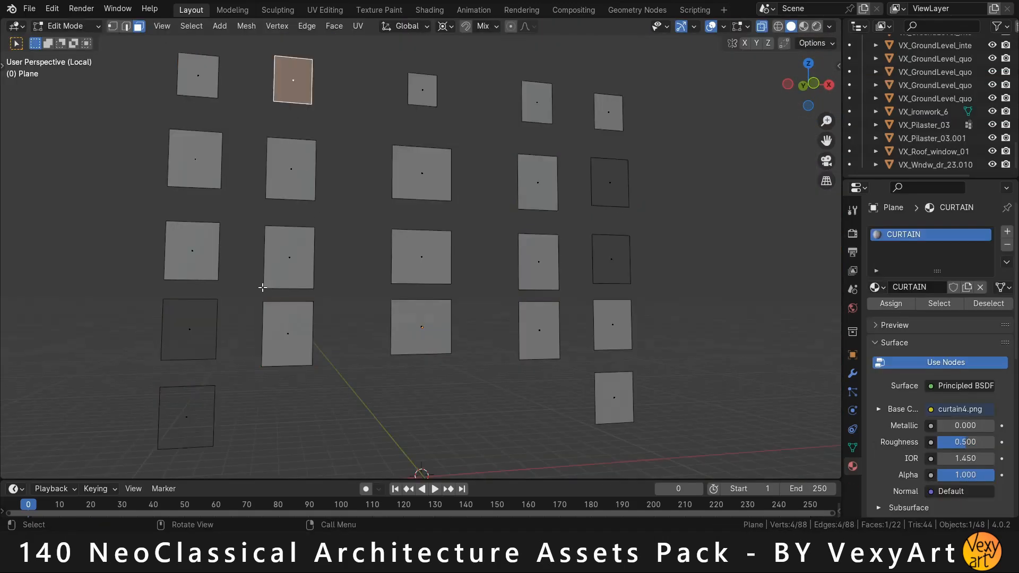
# Add Texture Coordinate and Mapping nodes to the CURTAIN material's curtain4.png texture and link the Object output to the Mapping vector.
pyautogui.keyDown('shift'); pyautogui.moveTo(151, 292); pyautogui.dragTo(219, 452); pyautogui.keyUp('shift')
pyautogui.hotkey('alt', 'a')
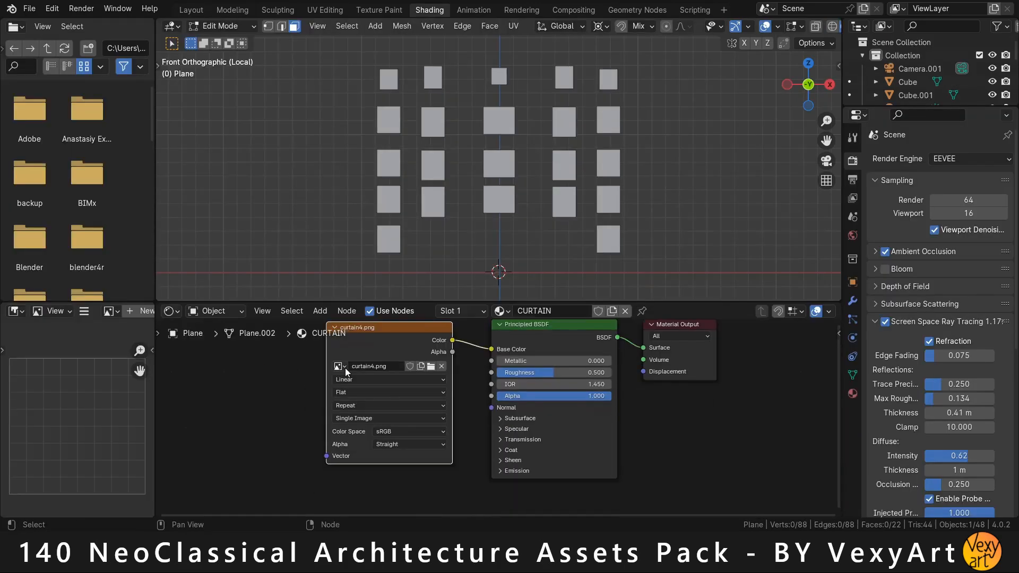
pyautogui.click(339, 366)
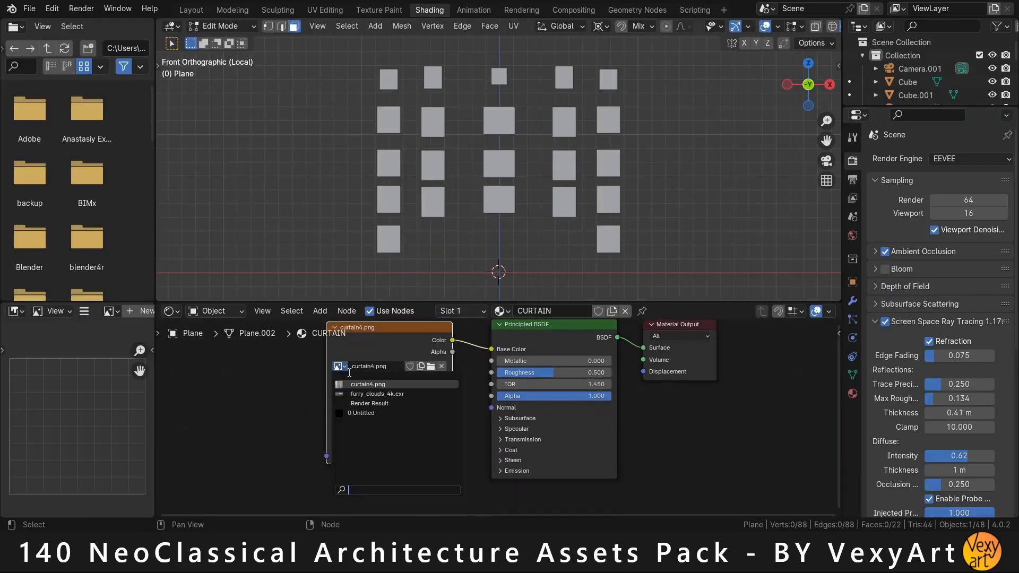
pyautogui.moveTo(377, 358); pyautogui.dragTo(343, 399, button='middle')
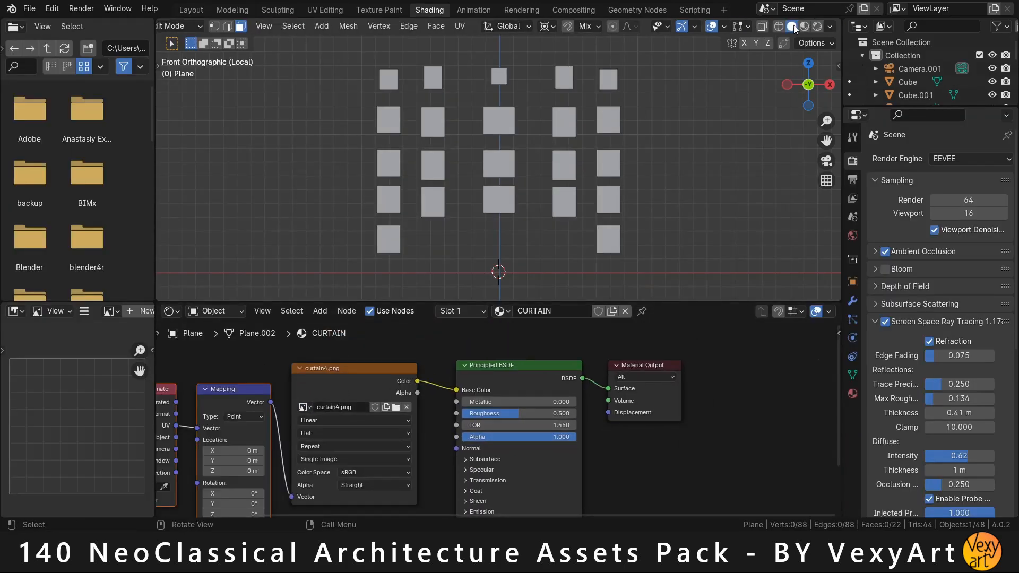
pyautogui.click(817, 26)
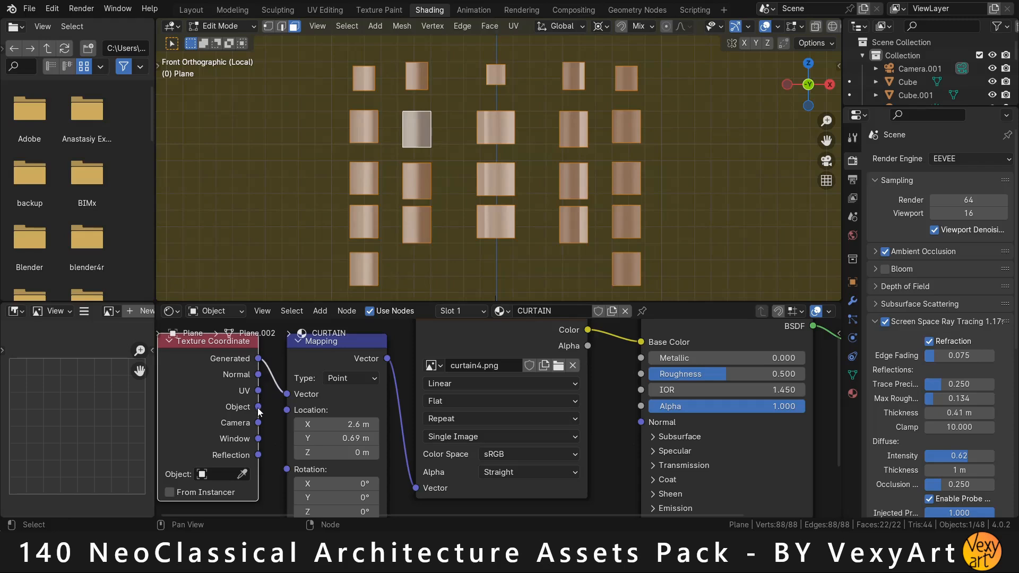
pyautogui.moveTo(258, 406); pyautogui.dragTo(286, 394)
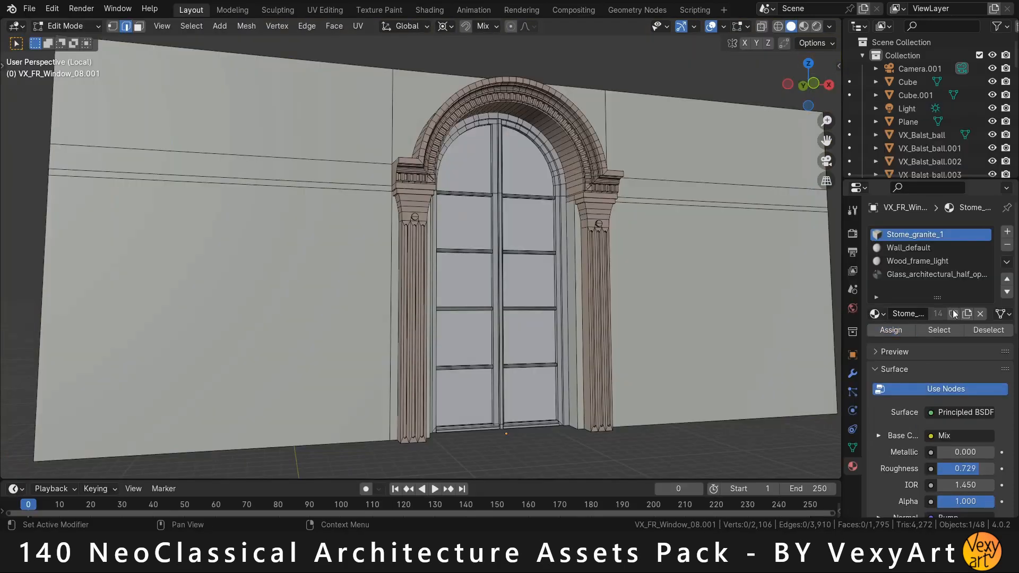
# Examine which faces of the arched window use the Stome_granite_1, Wall_default, Wood_frame_light and half-opaque glass materials.
pyautogui.click(951, 333)
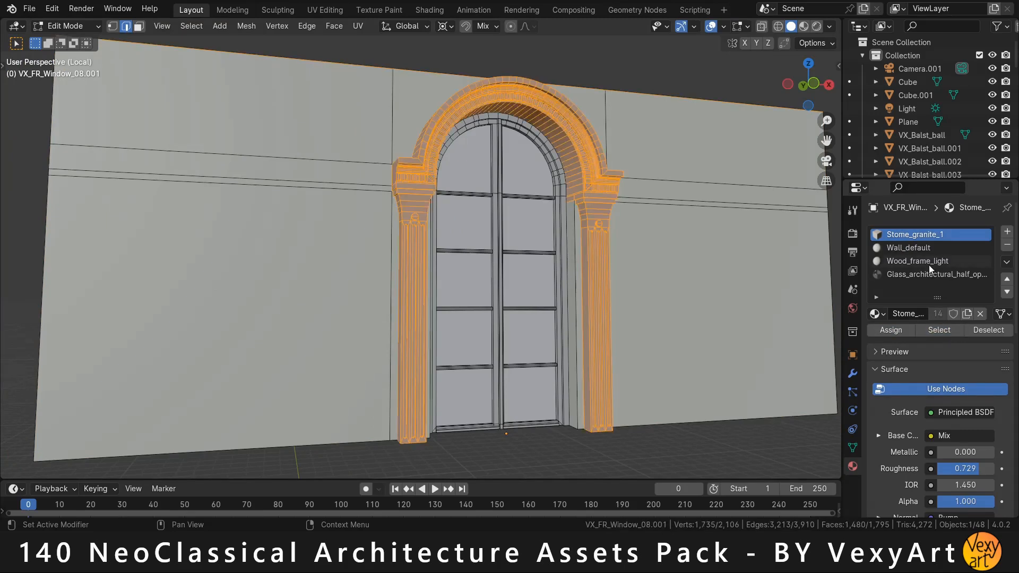
pyautogui.hotkey('ctrl', 'z')
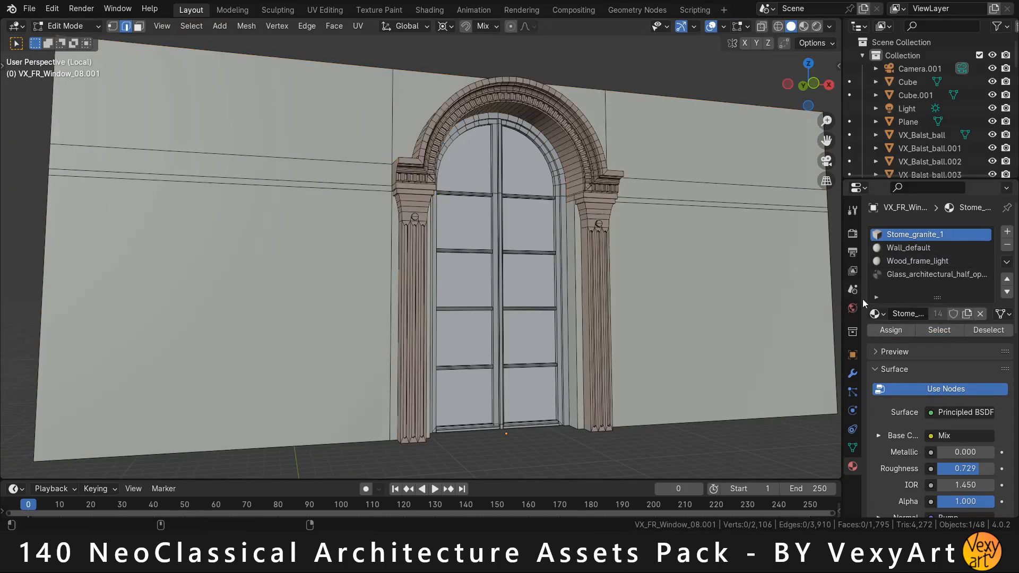
pyautogui.click(950, 332)
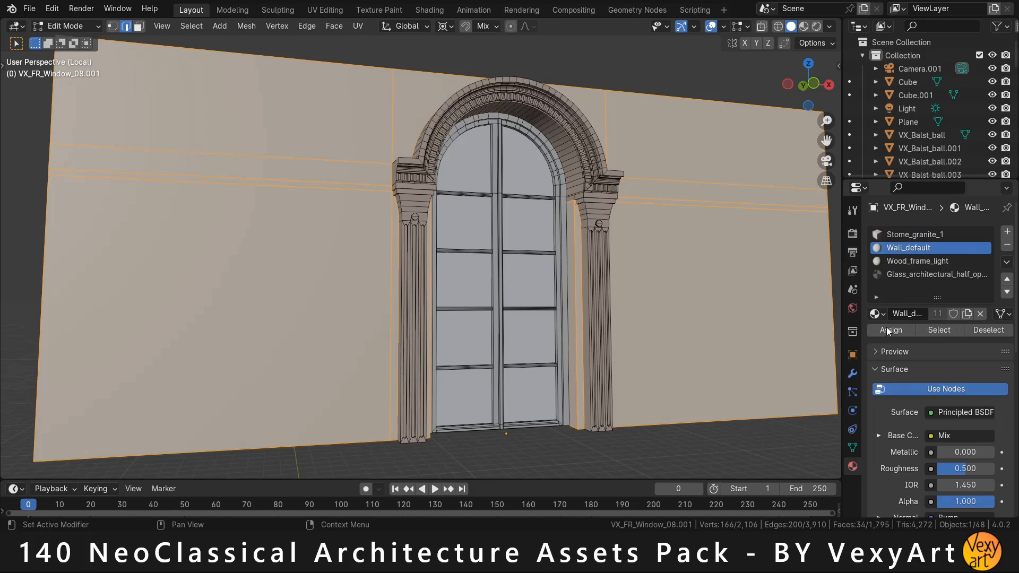
pyautogui.hotkey('ctrl', 'z')
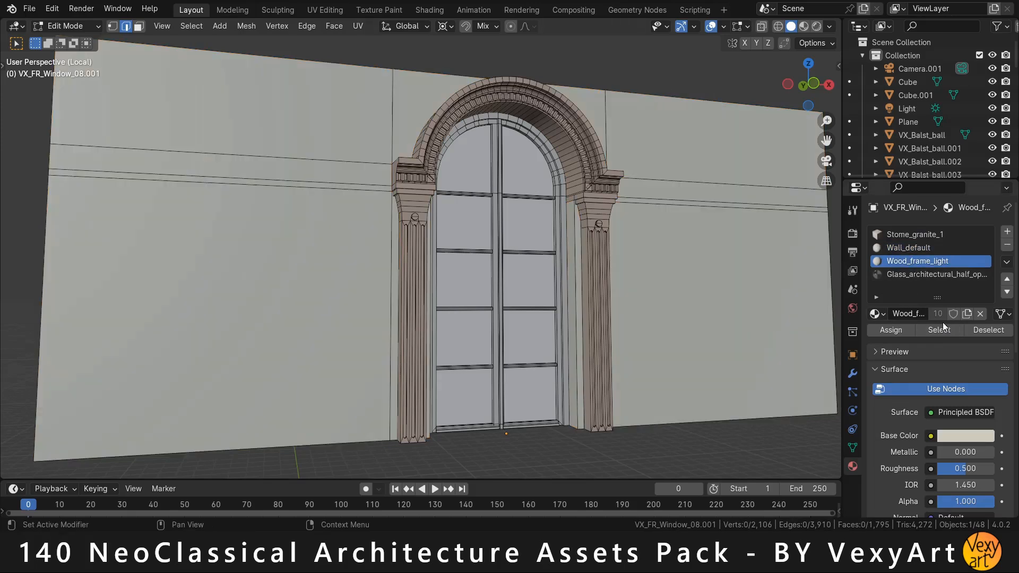
pyautogui.click(941, 331)
pyautogui.hotkey('alt', 'a')
pyautogui.click(922, 278)
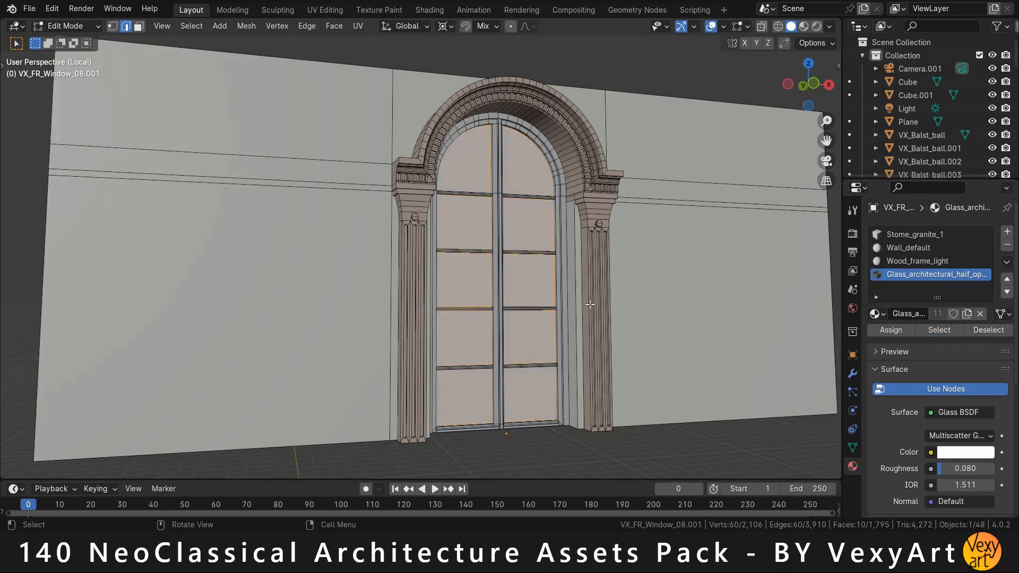